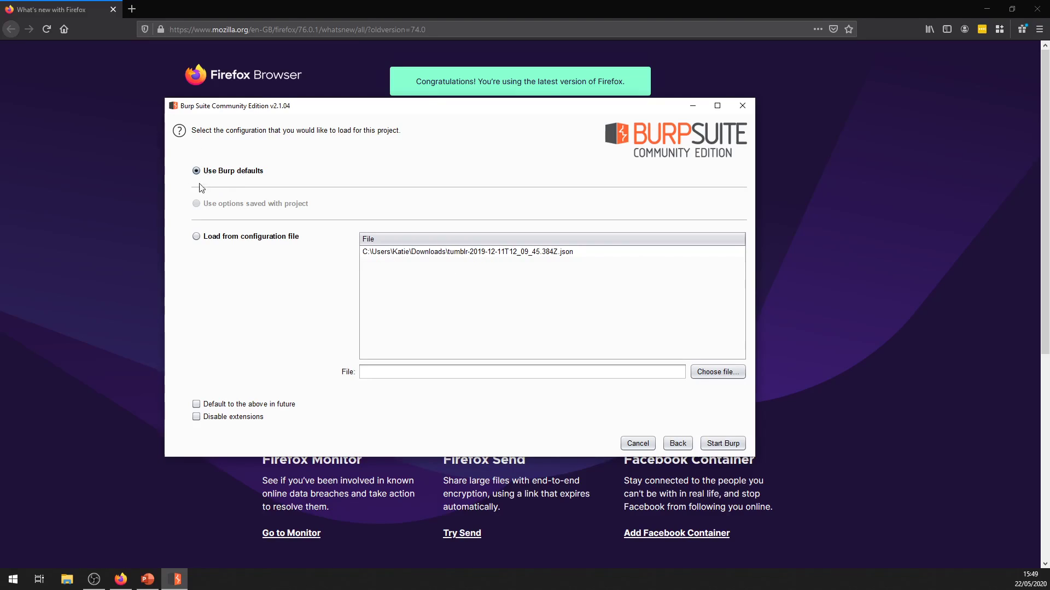
# Start Burp with its default configuration and look through the Target, Proxy, Intruder and Repeater tools, ending on Proxy.
pyautogui.click(723, 444)
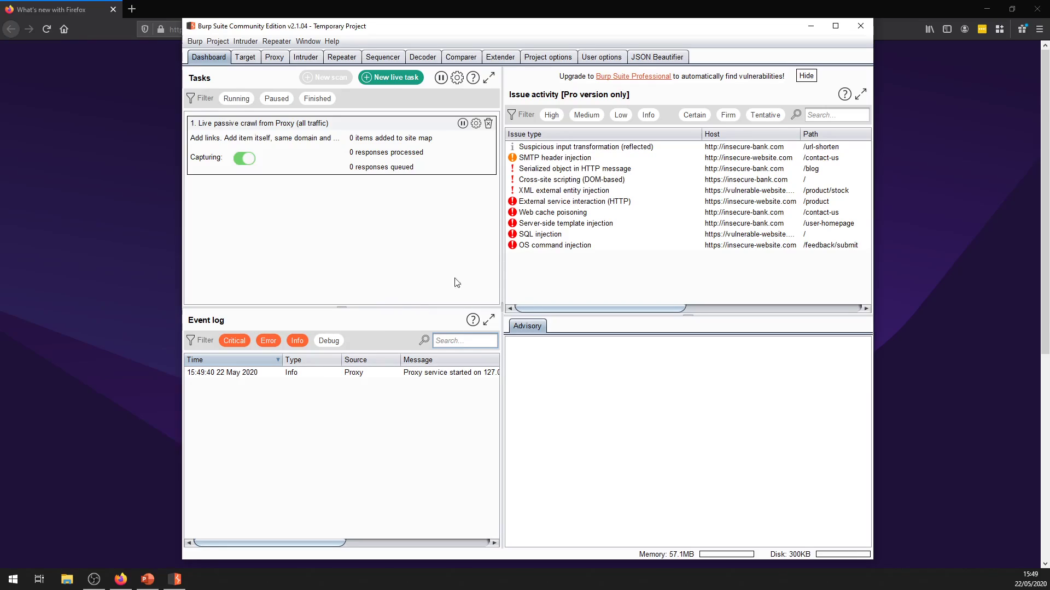
pyautogui.click(245, 57)
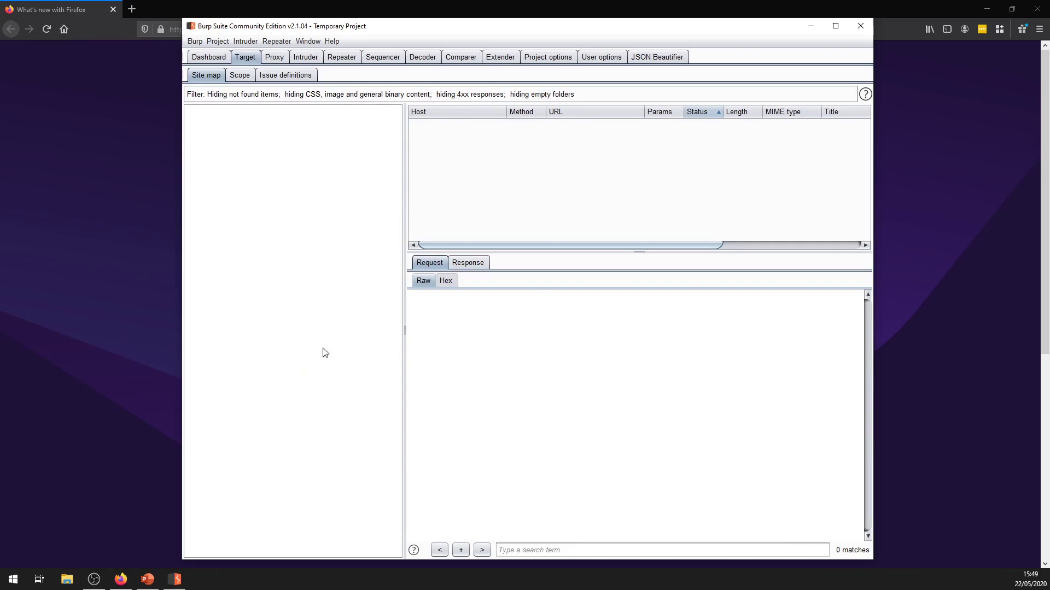
pyautogui.click(275, 57)
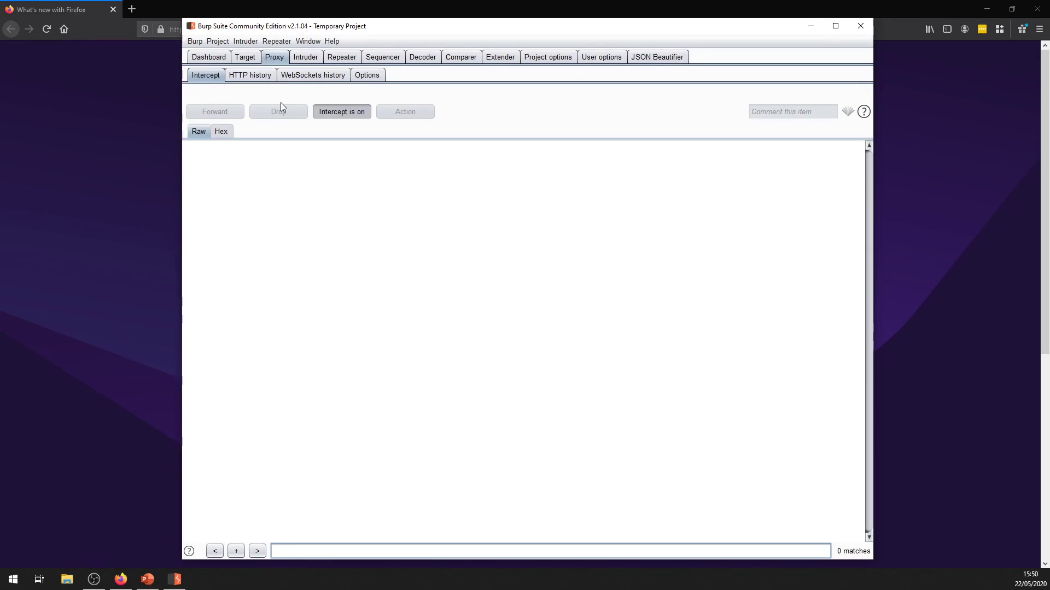
pyautogui.click(305, 58)
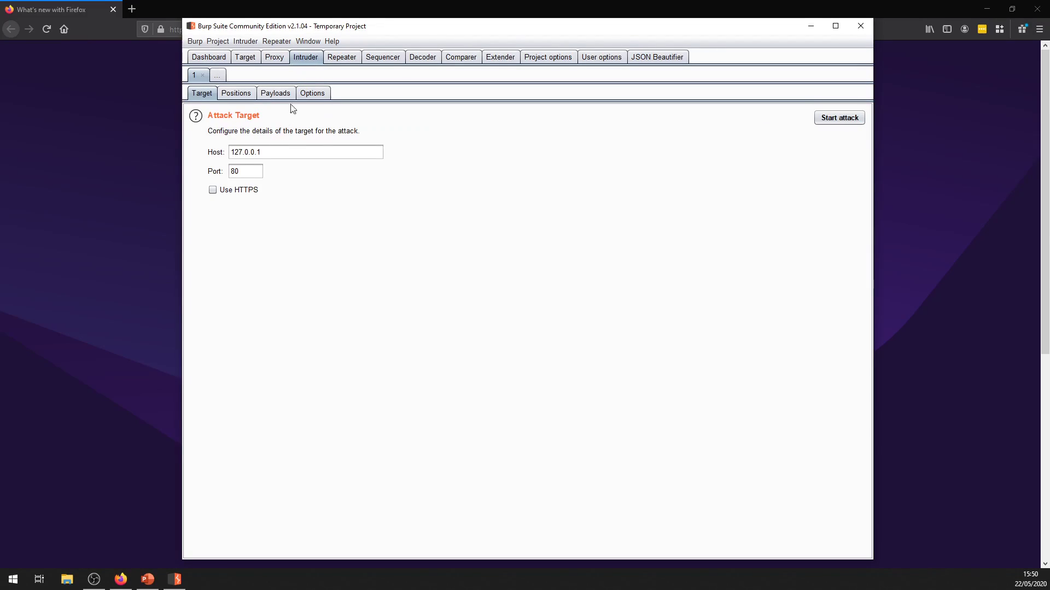
pyautogui.click(334, 64)
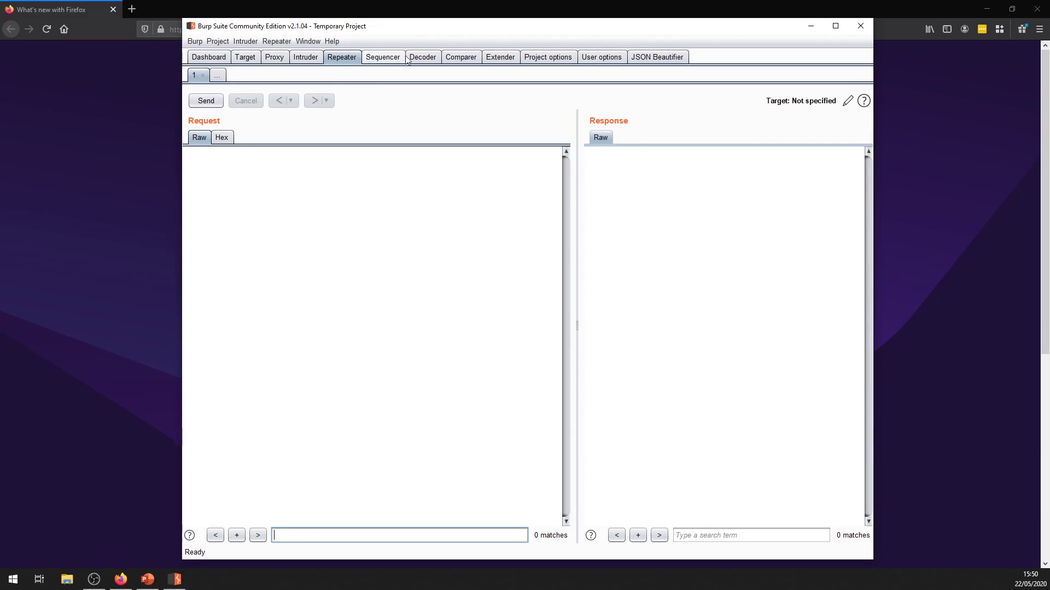
pyautogui.click(275, 58)
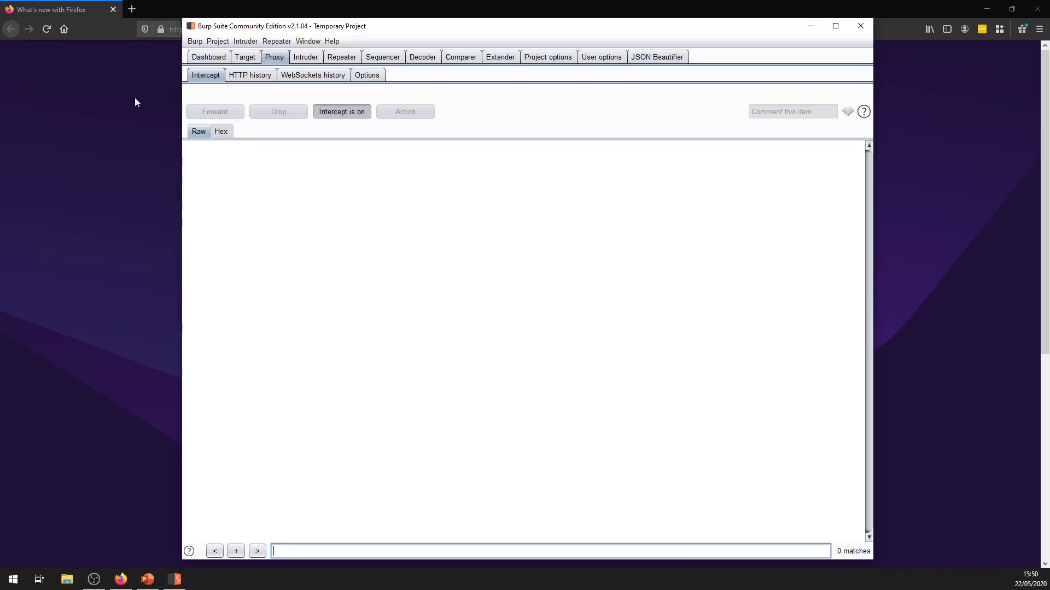
pyautogui.click(100, 87)
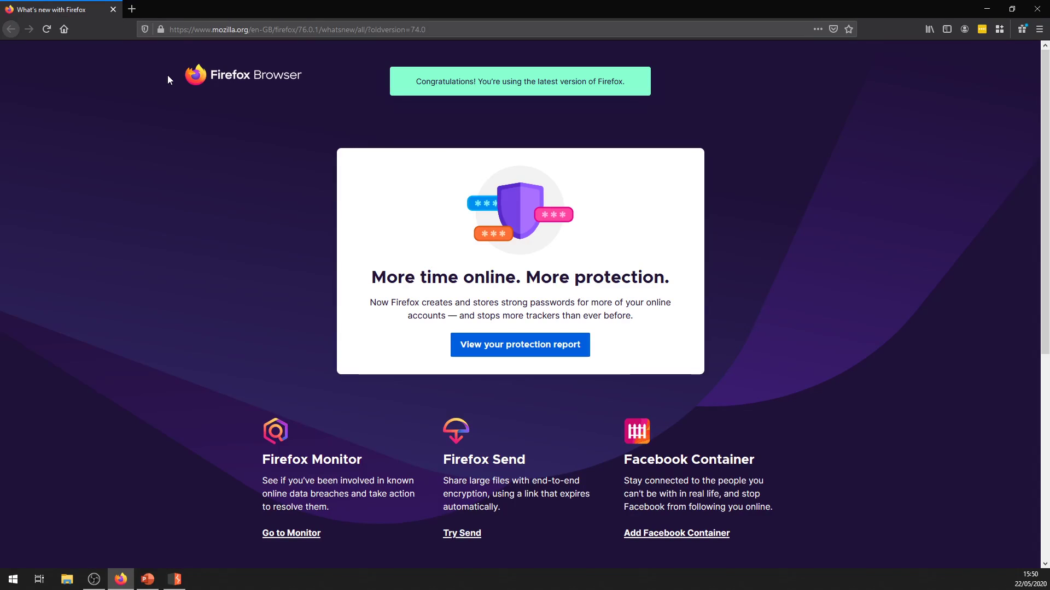
pyautogui.click(52, 36)
pyautogui.click(174, 579)
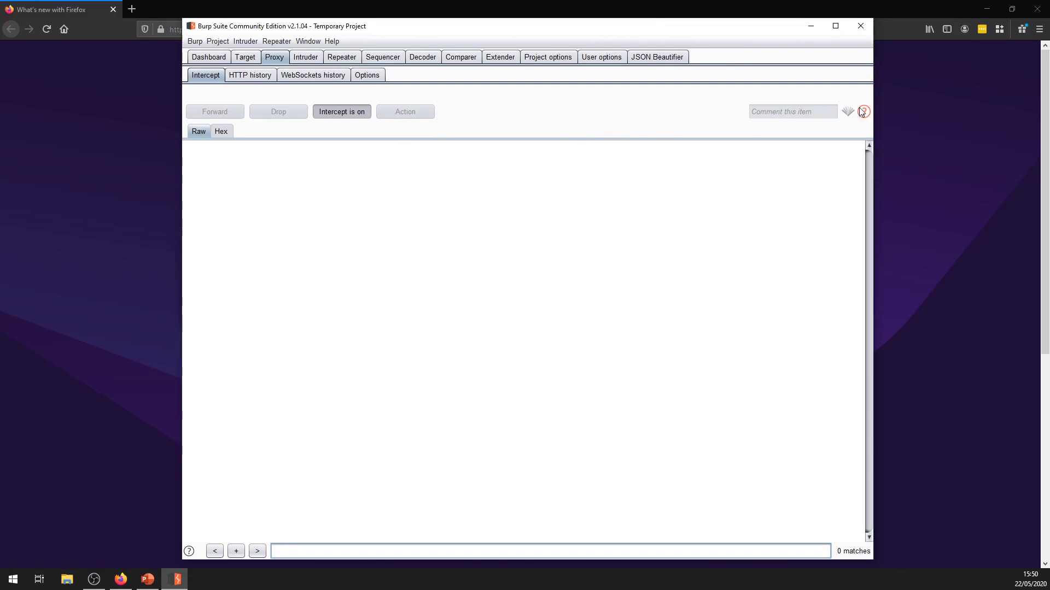
# Switch to Firefox, search its options for "proxy" and select manual proxy configuration in the connection settings.
pyautogui.click(999, 70)
pyautogui.click(1038, 30)
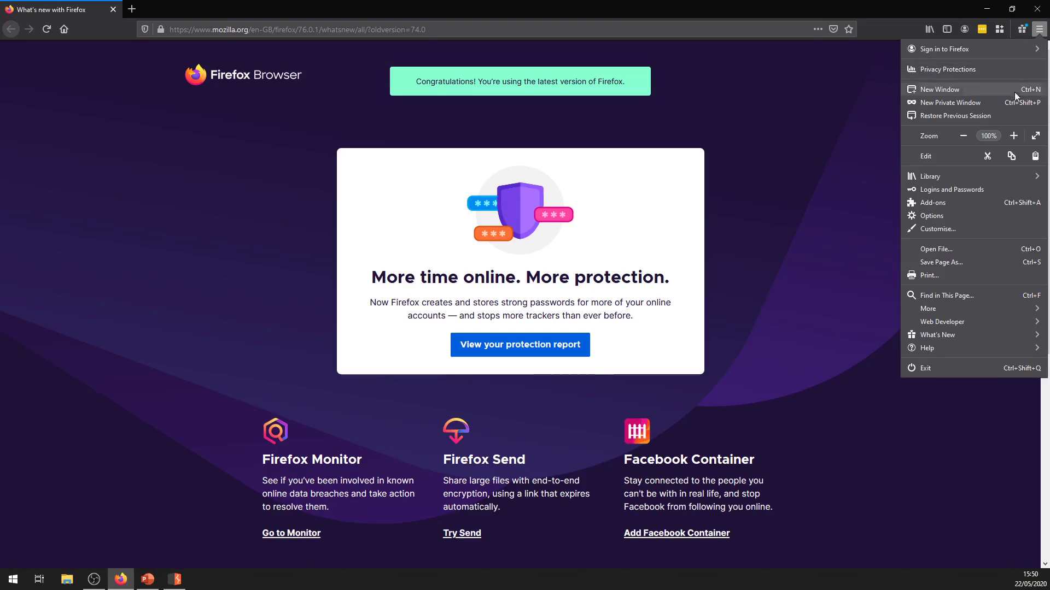
pyautogui.click(947, 220)
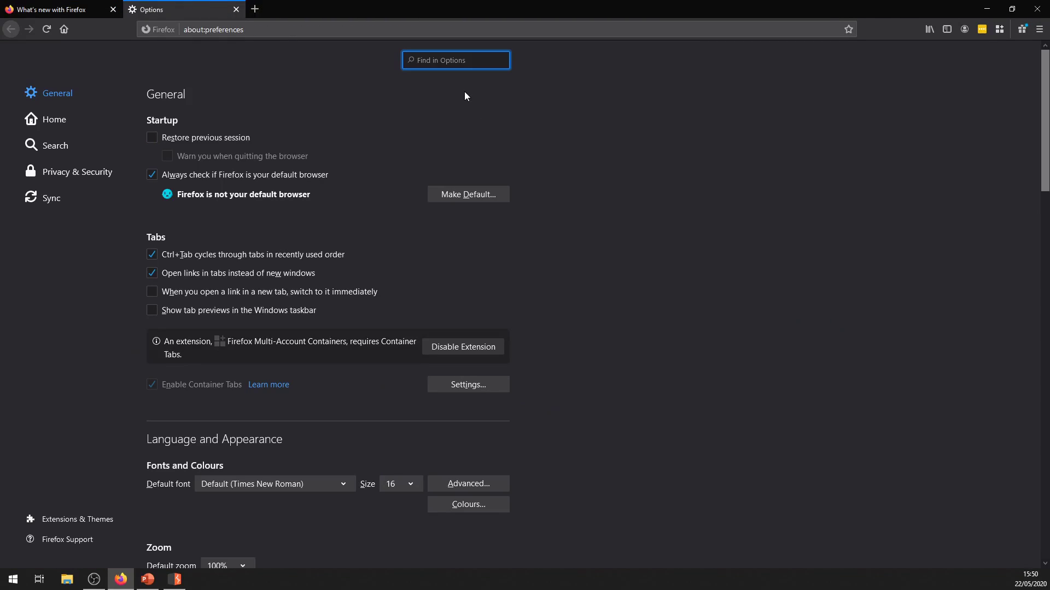
pyautogui.write('pr')
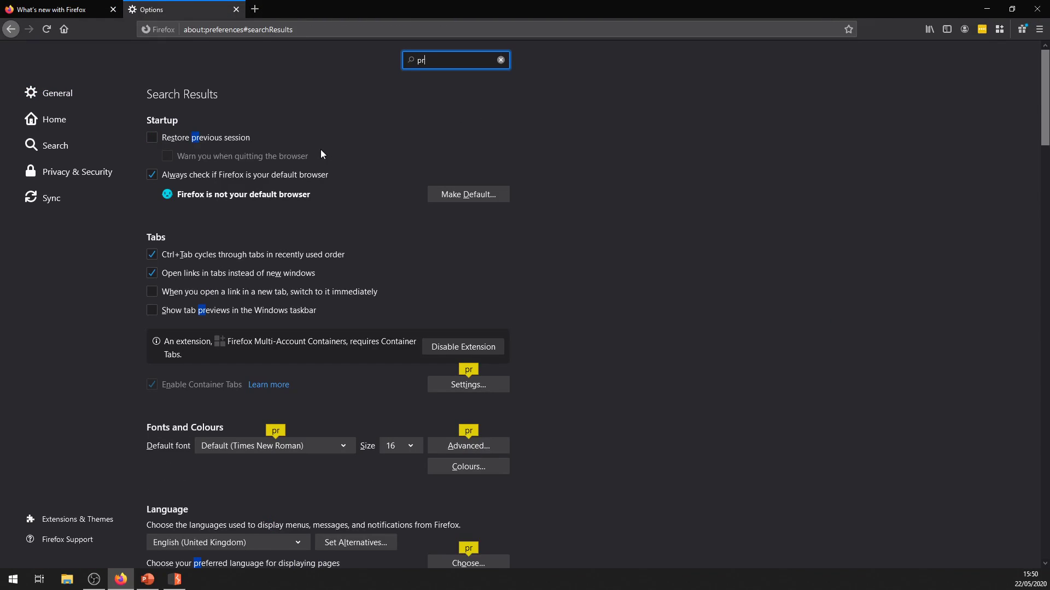
pyautogui.write('oxy')
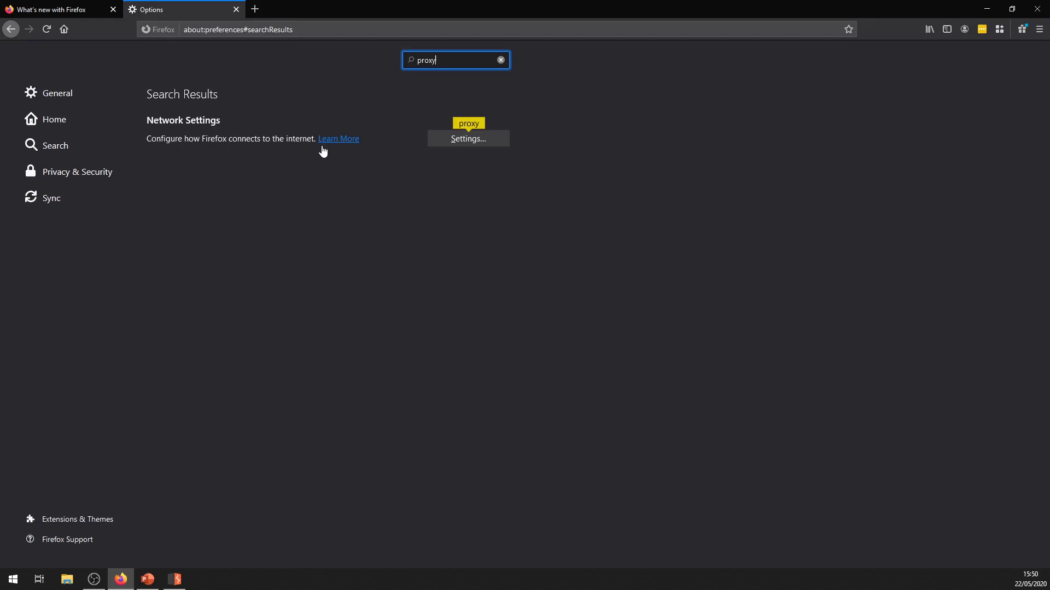
pyautogui.click(481, 140)
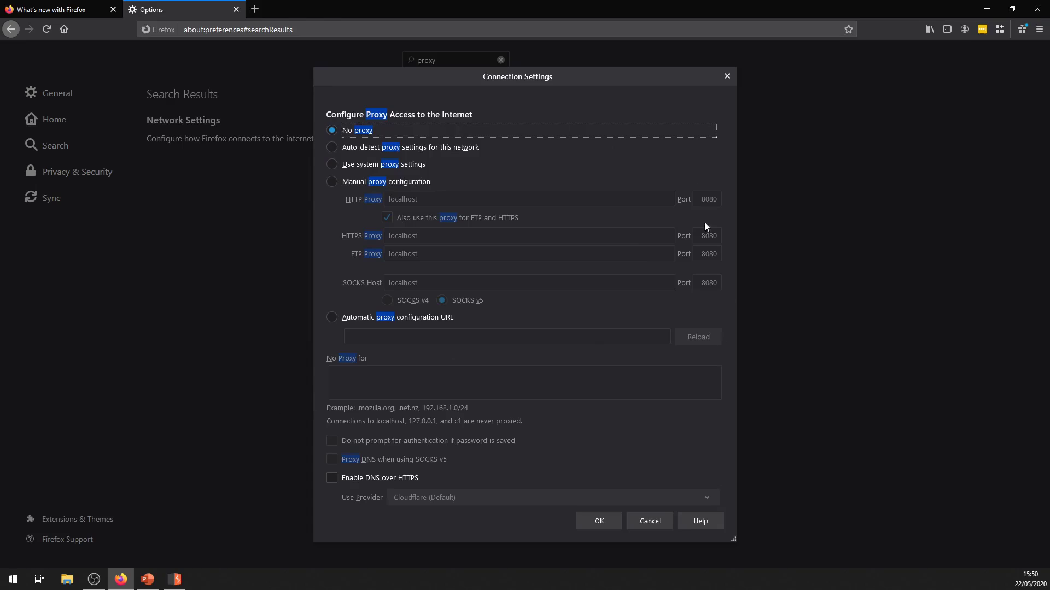
pyautogui.click(391, 181)
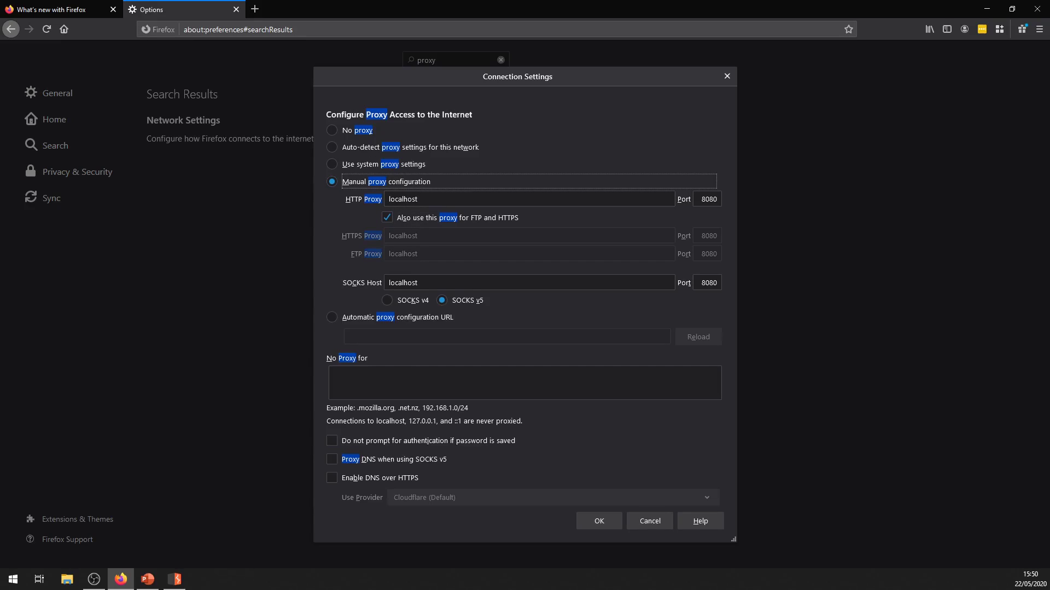
# Check the proxy listener's interface in Burp Suite's proxy options, and save Firefox's manual proxy settings with localhost on port 8080.
pyautogui.click(176, 586)
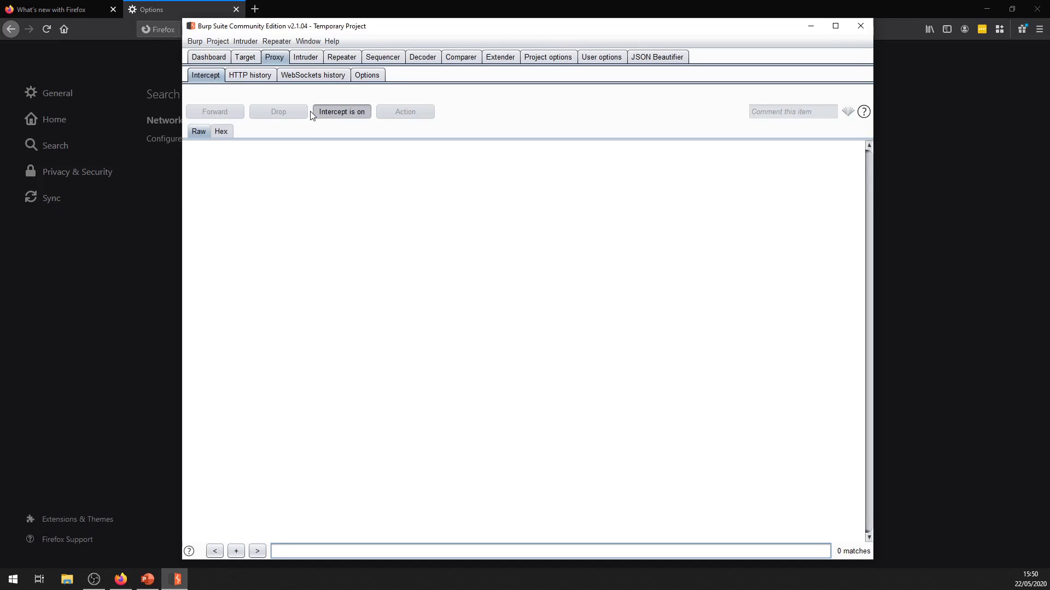
pyautogui.click(371, 75)
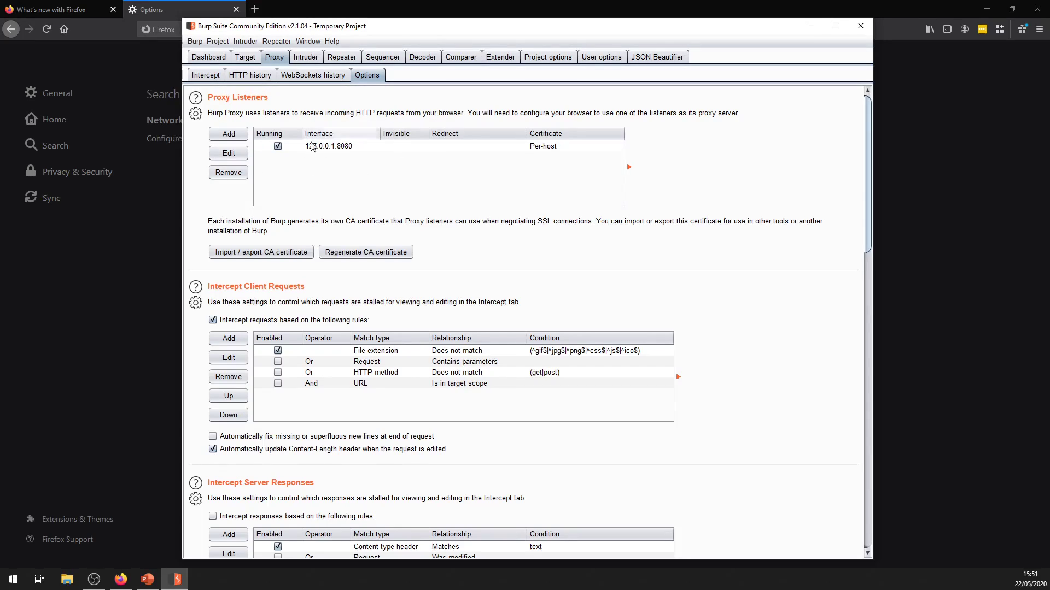
pyautogui.click(778, 8)
pyautogui.moveTo(452, 198); pyautogui.dragTo(286, 212)
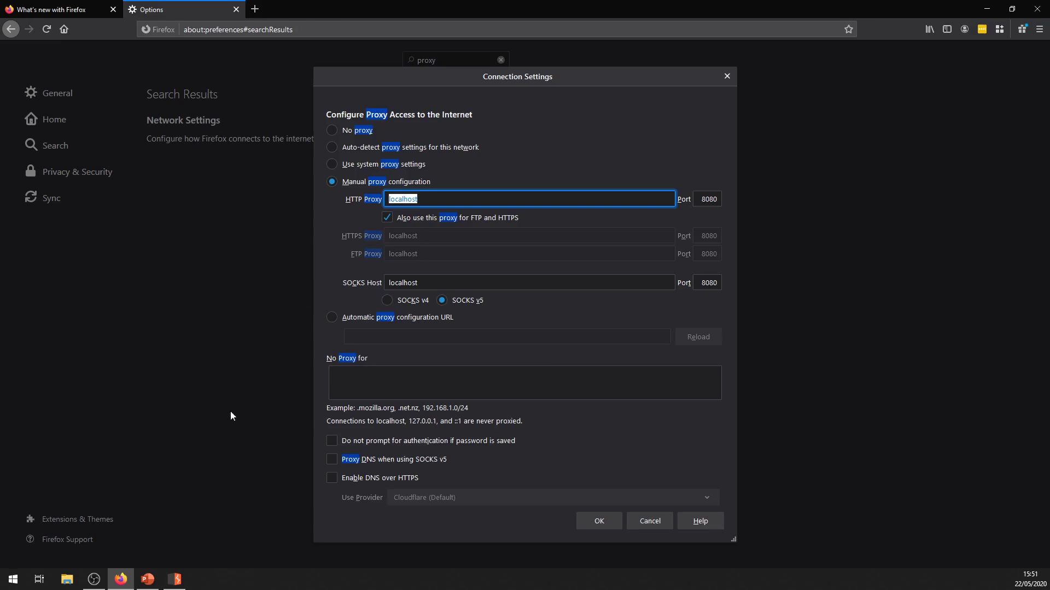
pyautogui.click(598, 521)
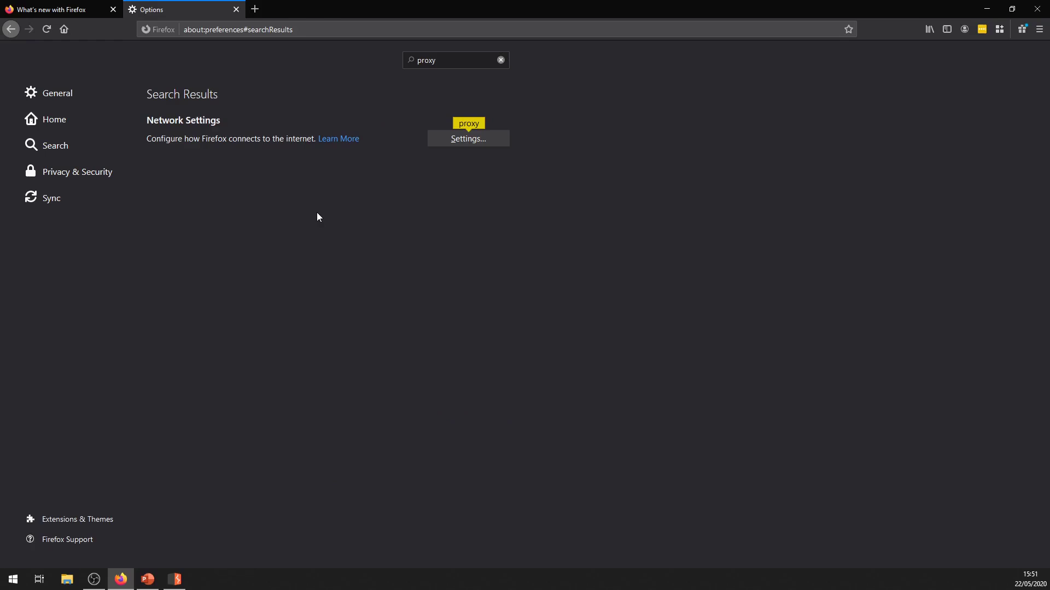
# Begin entering an address in Firefox and switch to Burp Suite to examine the intercepted request to aus5.mozilla.org.
pyautogui.click(229, 33)
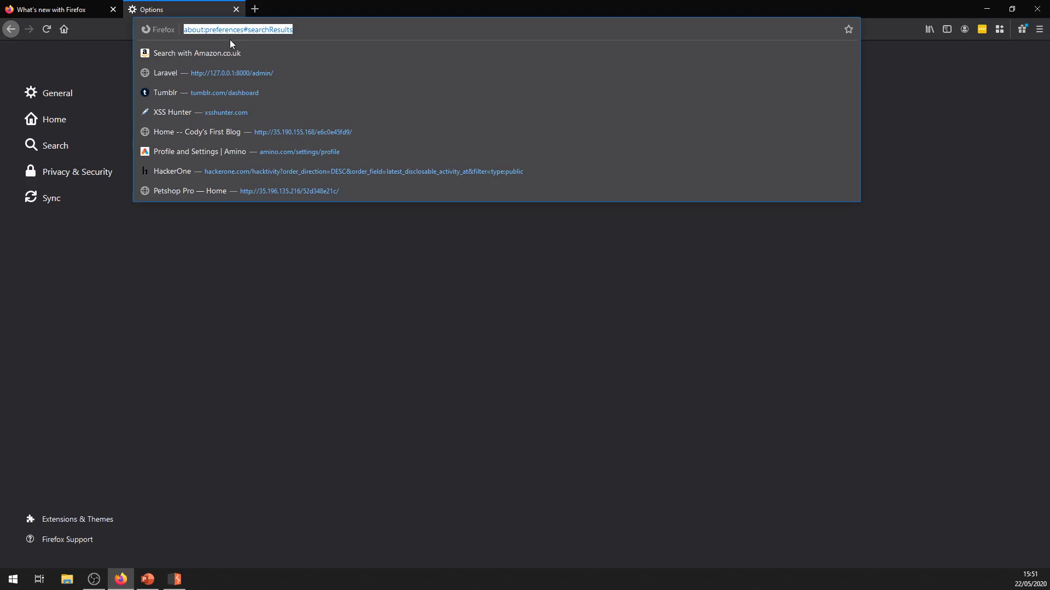
pyautogui.write('h')
pyautogui.hotkey('alt', 'Tab')
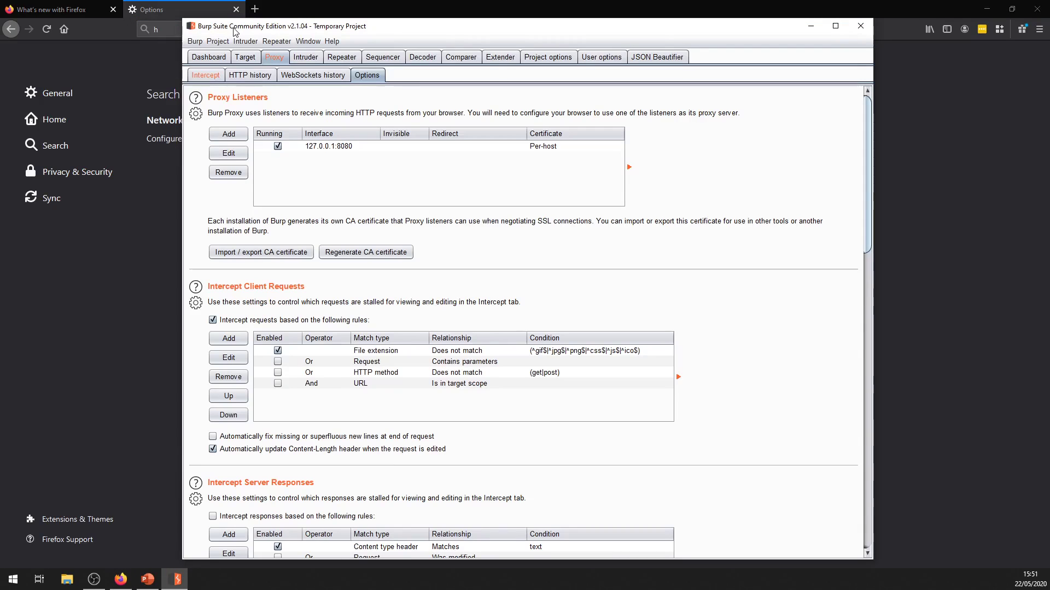
pyautogui.click(208, 75)
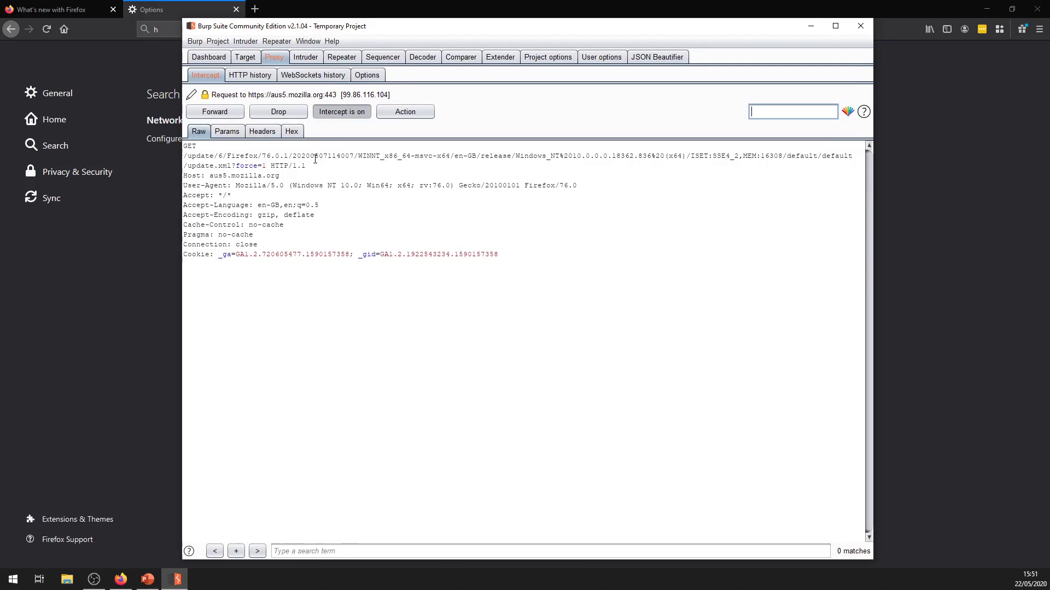
pyautogui.moveTo(211, 156); pyautogui.dragTo(246, 254)
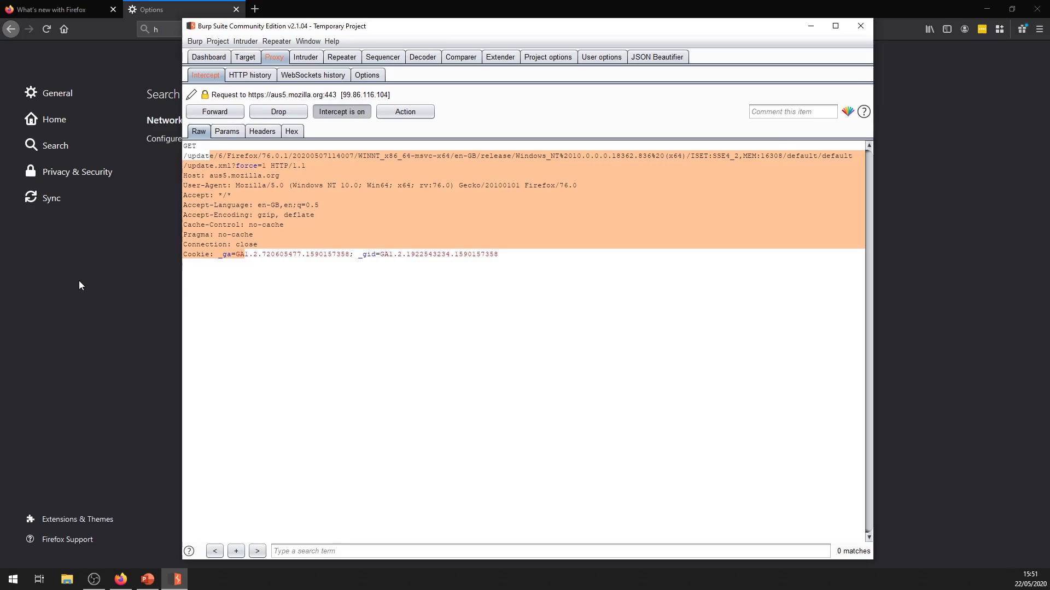
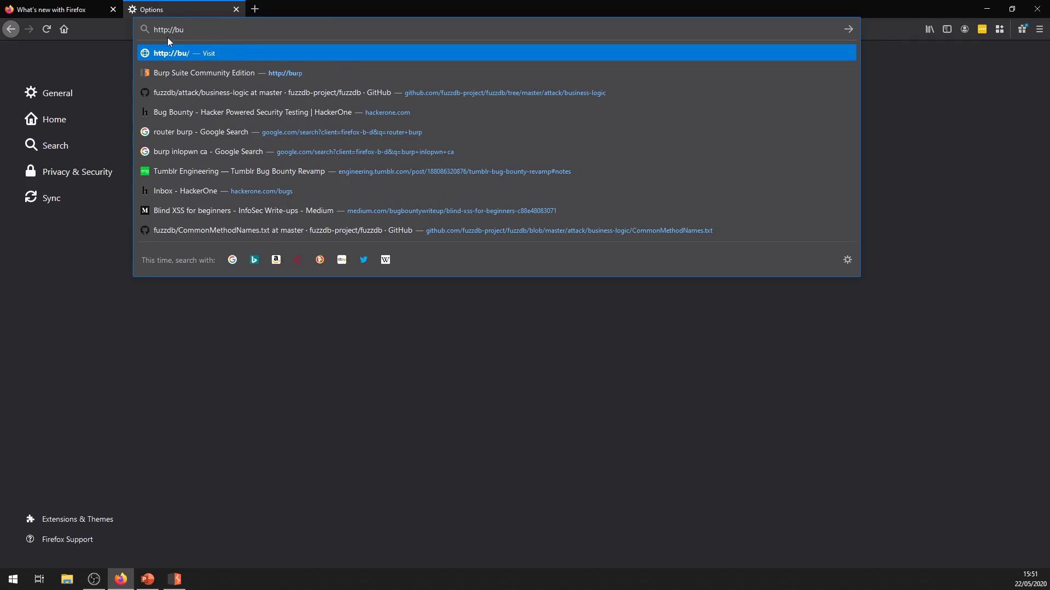
pyautogui.click(213, 75)
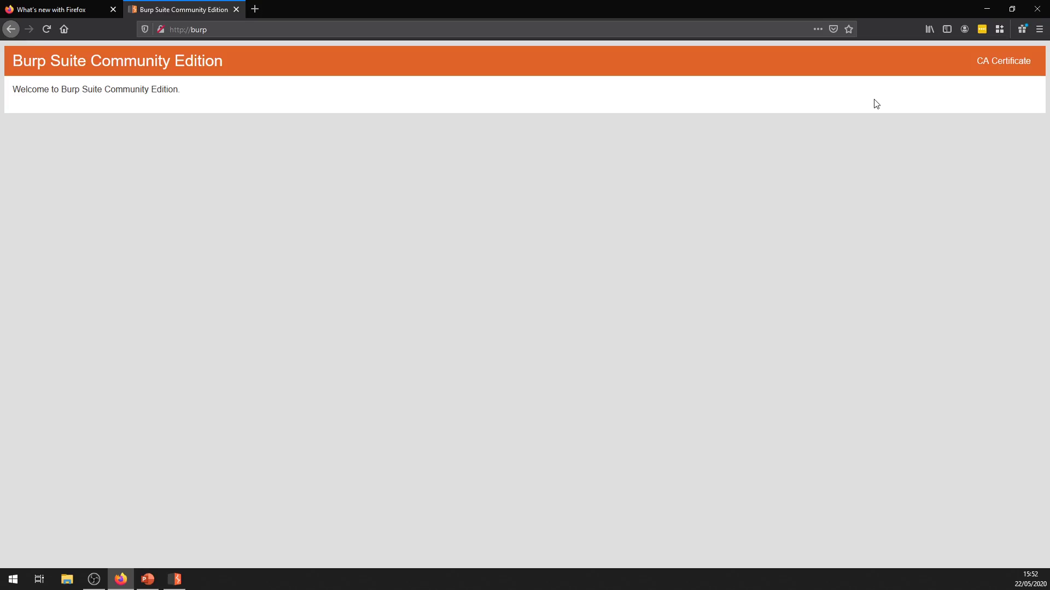
pyautogui.click(1009, 63)
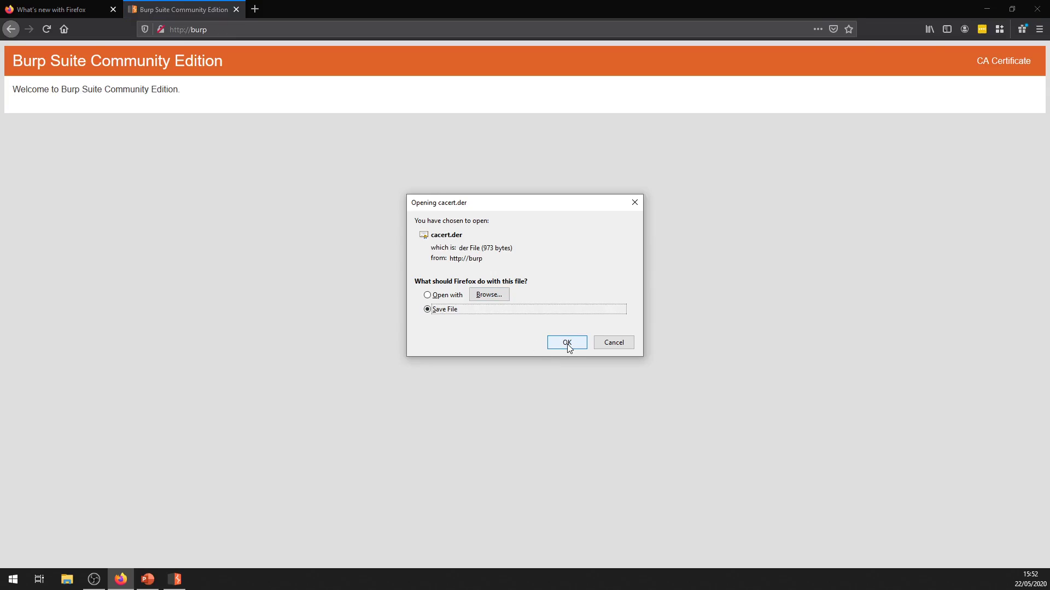
pyautogui.click(568, 344)
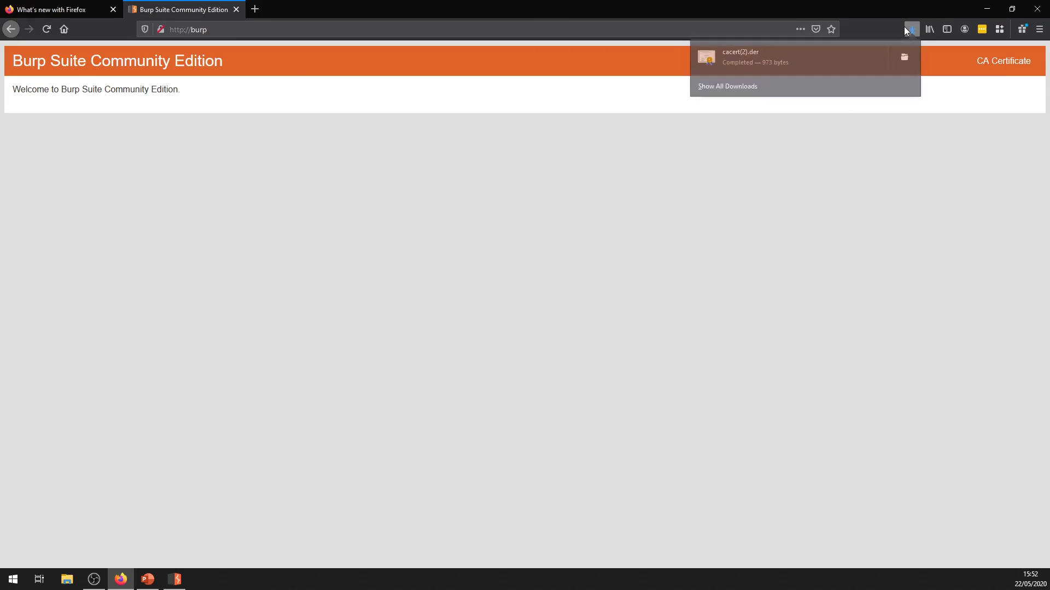
# Open the downloaded CA certificate to view its general information, and close it.
pyautogui.click(857, 53)
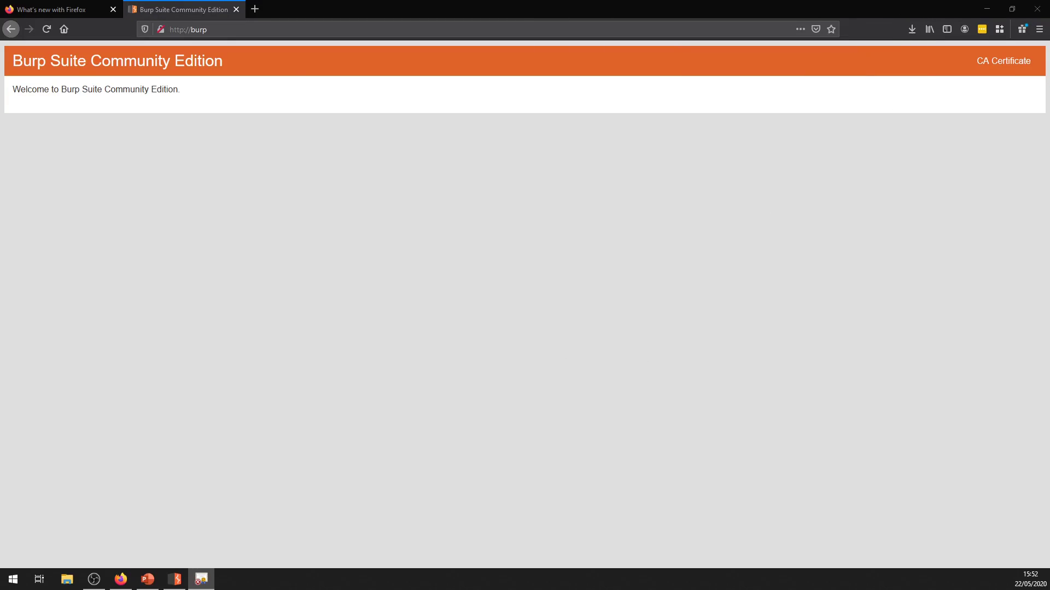
pyautogui.moveTo(917, 82); pyautogui.dragTo(570, 64)
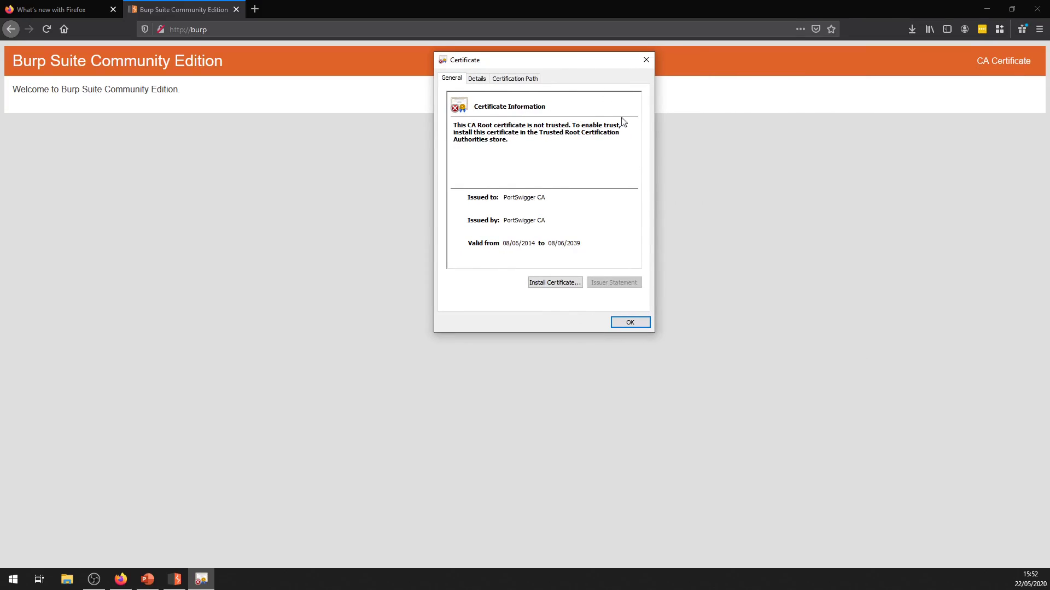
pyautogui.click(646, 59)
# Search the Firefox options for "cert" and try to import the downloaded CA certificate as an authority in the Certificate Manager.
pyautogui.click(1040, 31)
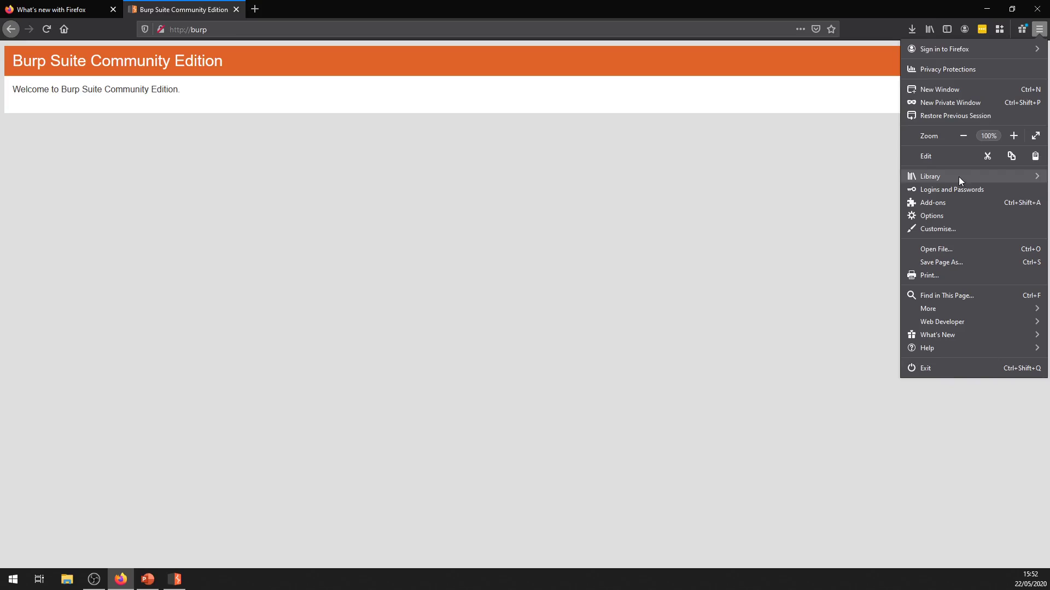
pyautogui.click(939, 215)
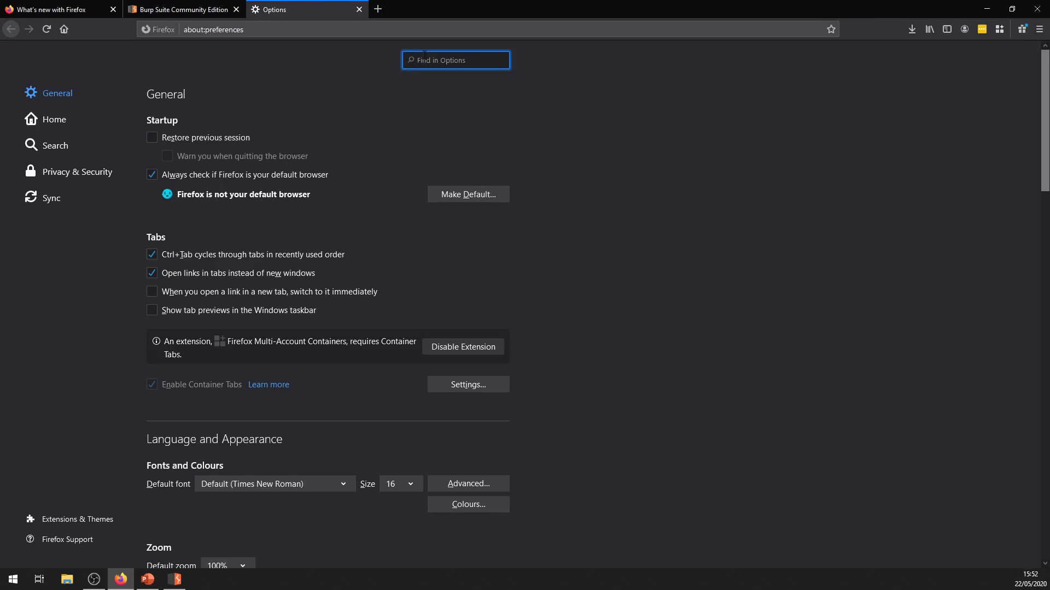
pyautogui.write('cert')
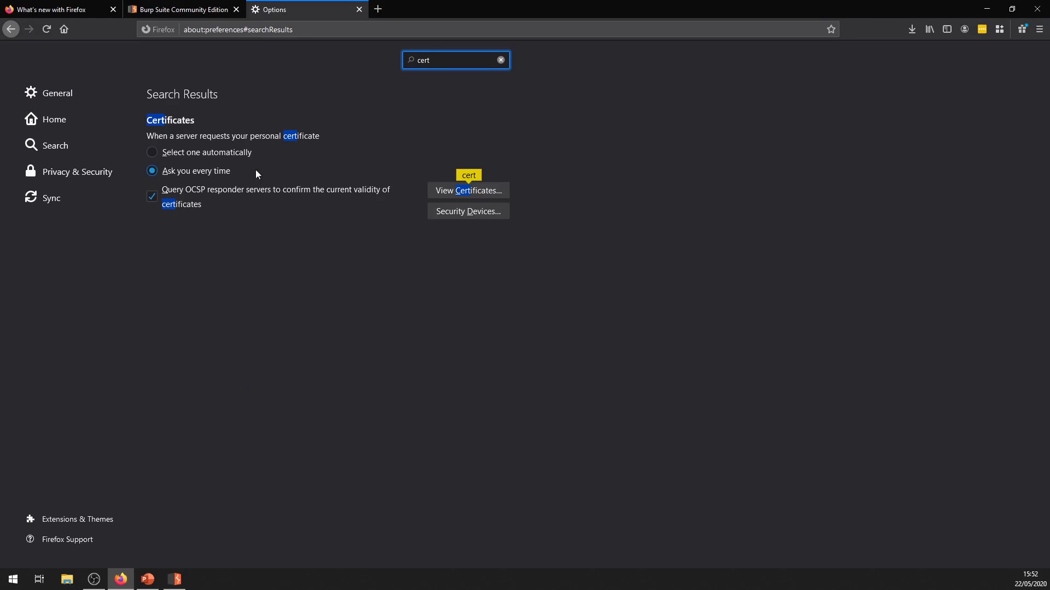
pyautogui.click(468, 192)
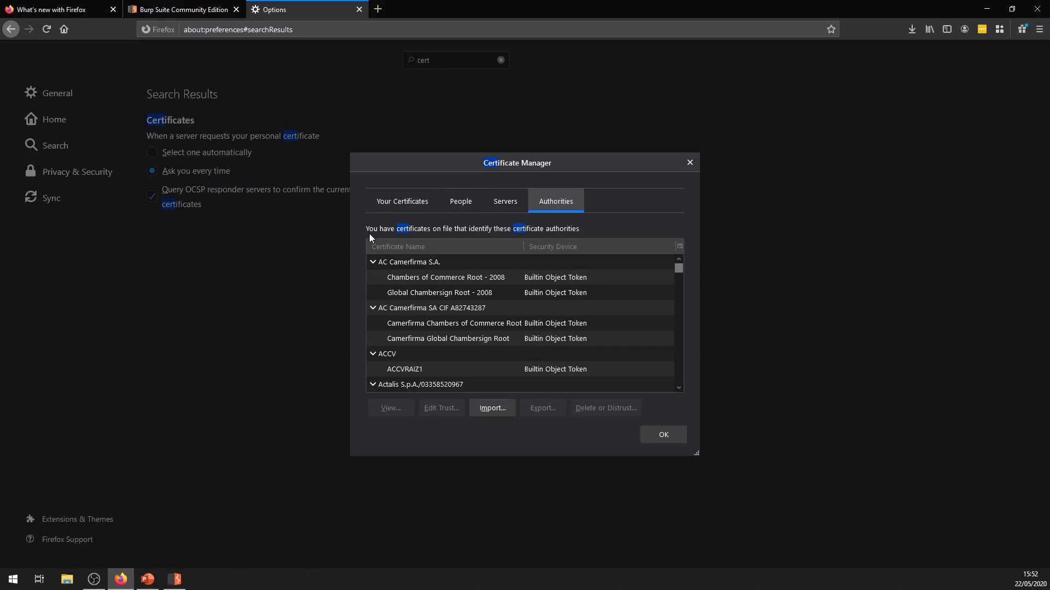
pyautogui.click(474, 409)
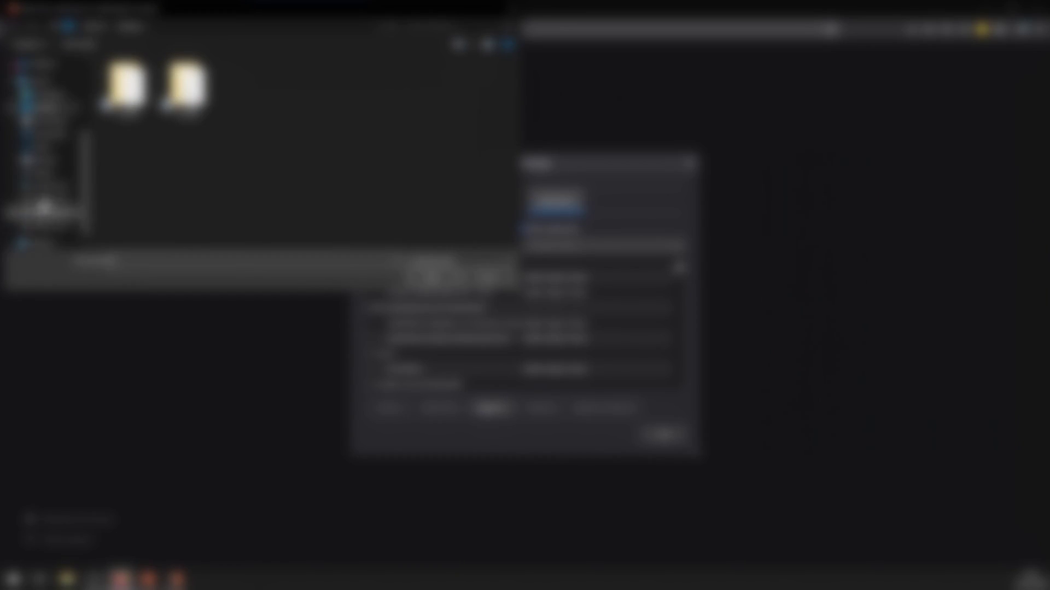
pyautogui.click(48, 136)
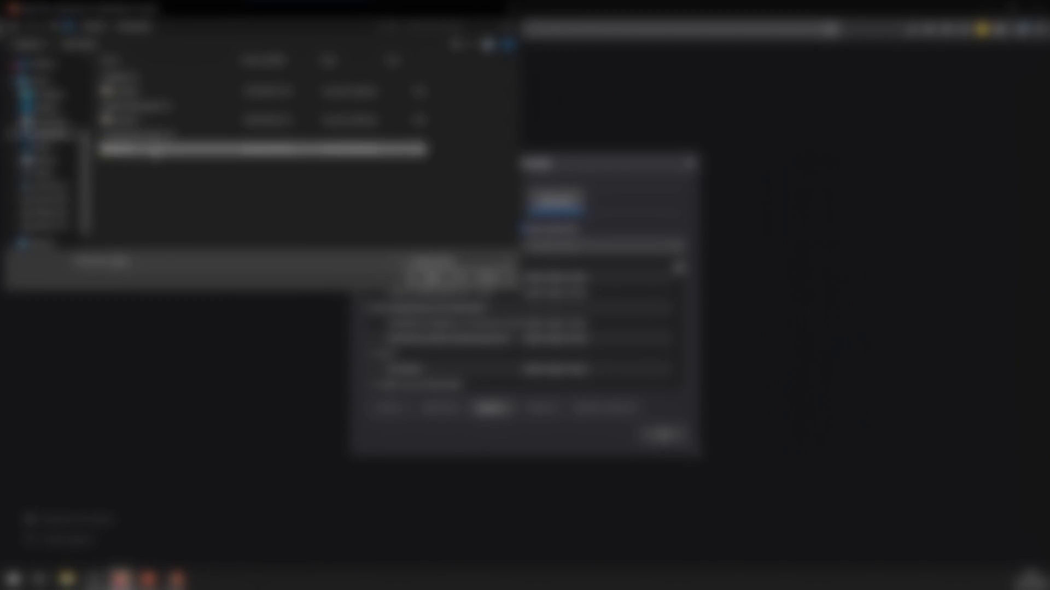
pyautogui.doubleClick(156, 149)
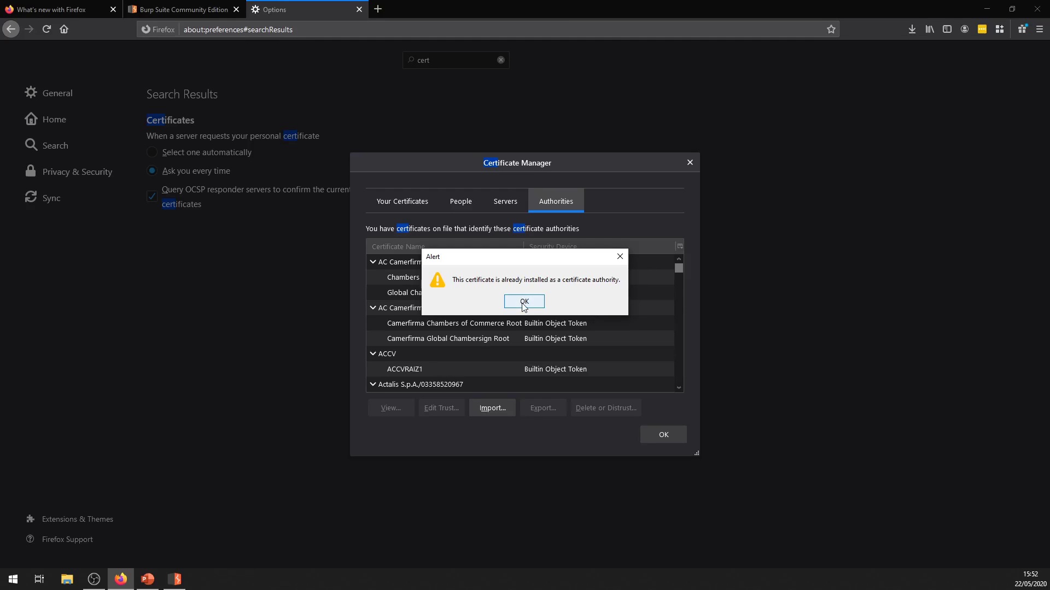
# Dismiss the alert, close the Certificate Manager and Firefox options, and switch to Burp Suite after reloading the What's new with Firefox page.
pyautogui.click(524, 302)
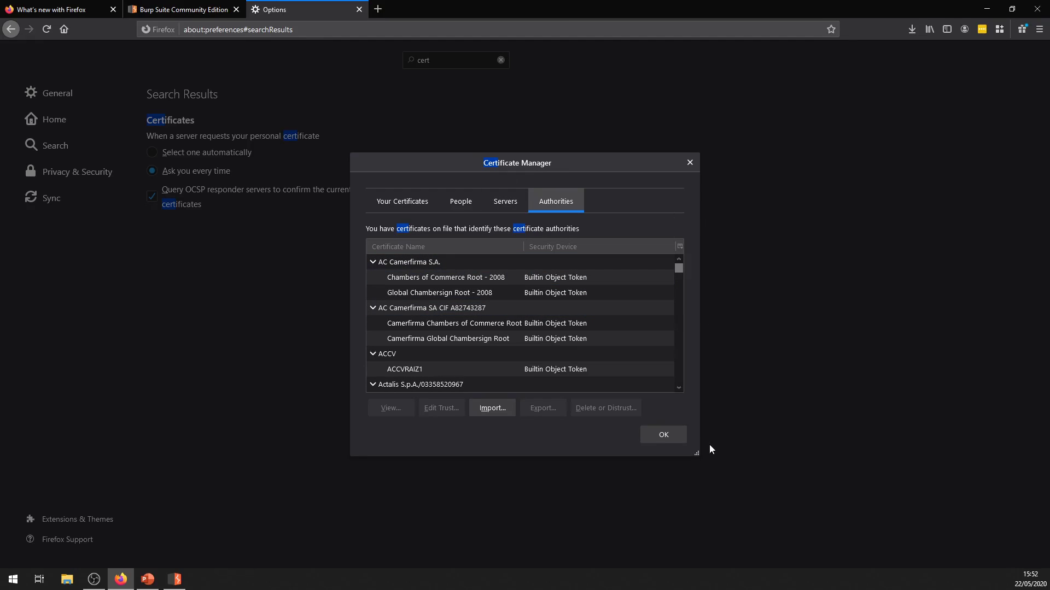
pyautogui.click(650, 439)
pyautogui.click(358, 10)
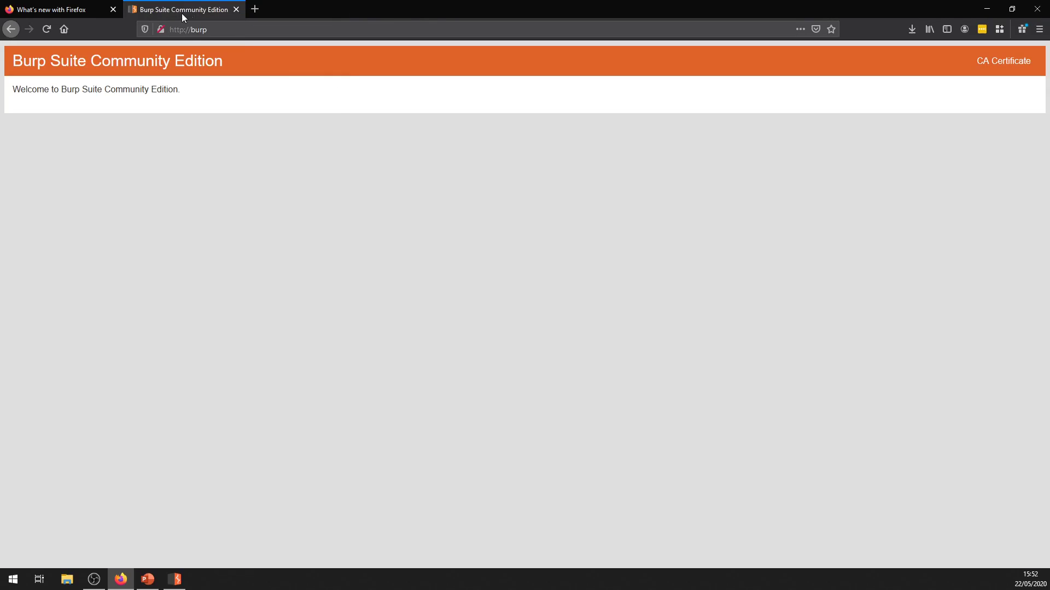
pyautogui.click(64, 17)
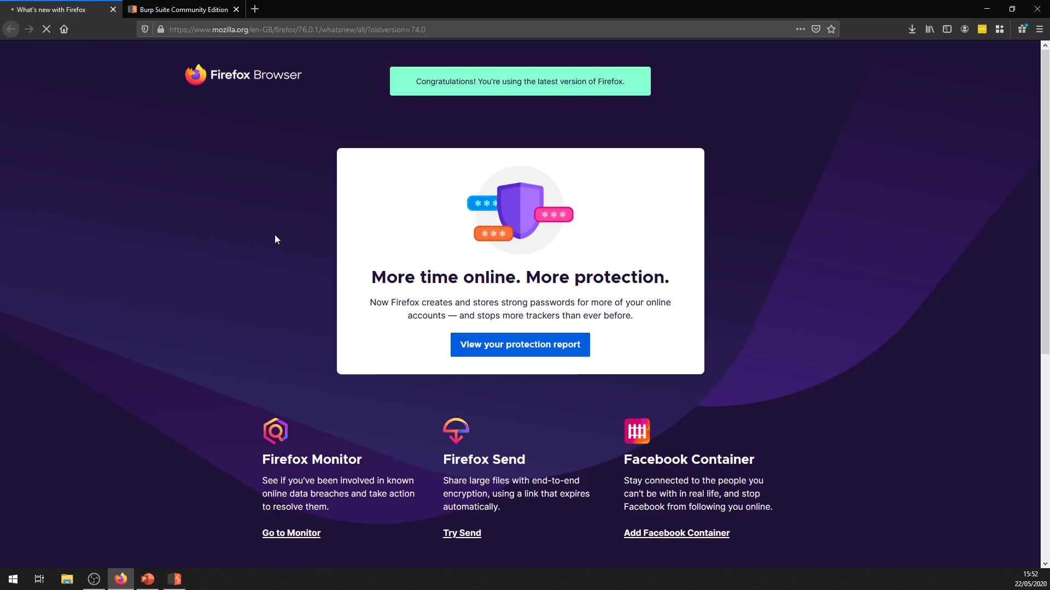
pyautogui.click(175, 579)
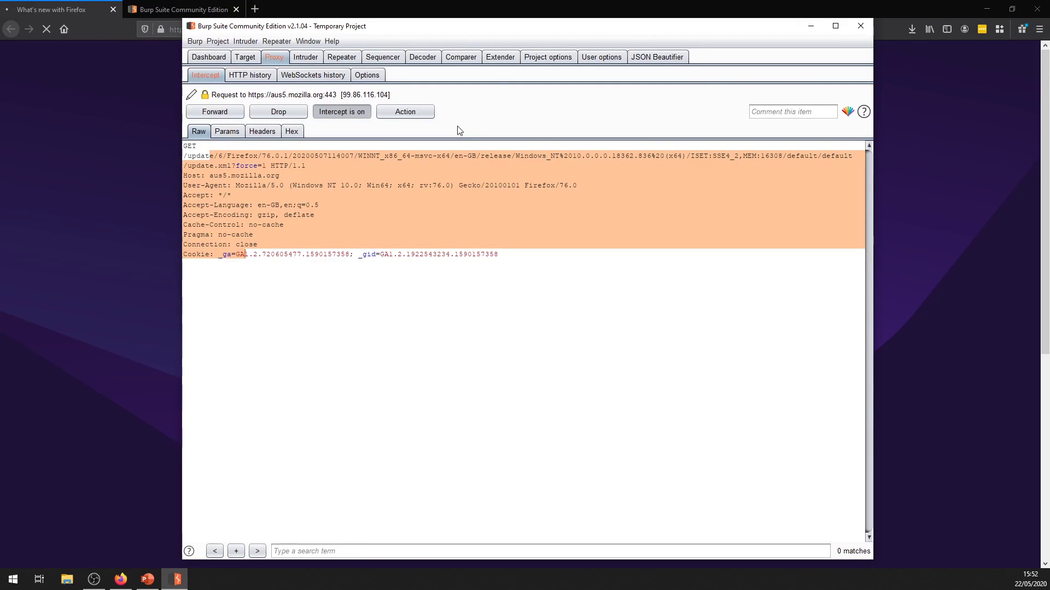
# Try editing the intercepted aus5.mozilla.org request by adding "ccccc" below its headers, and delete that text again.
pyautogui.click(404, 415)
pyautogui.write('ccccc')
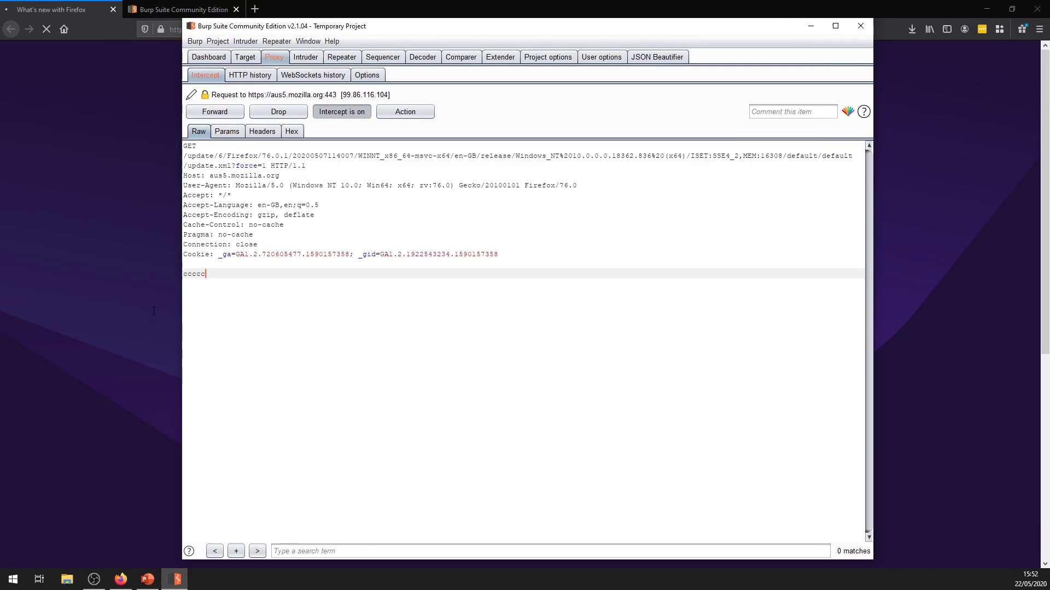
pyautogui.moveTo(154, 312); pyautogui.dragTo(145, 274)
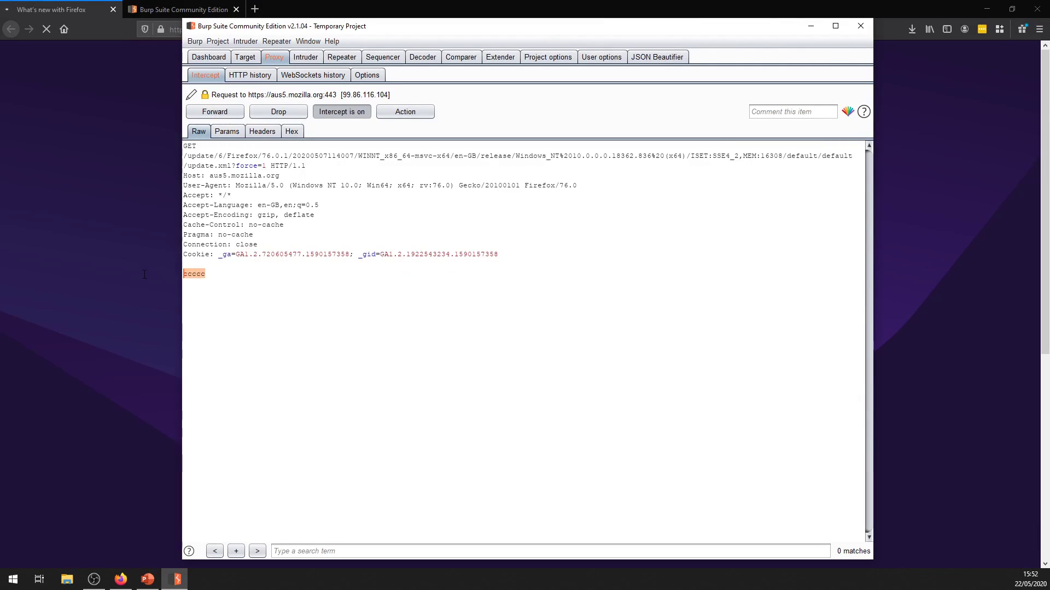
pyautogui.press('BackSpace')
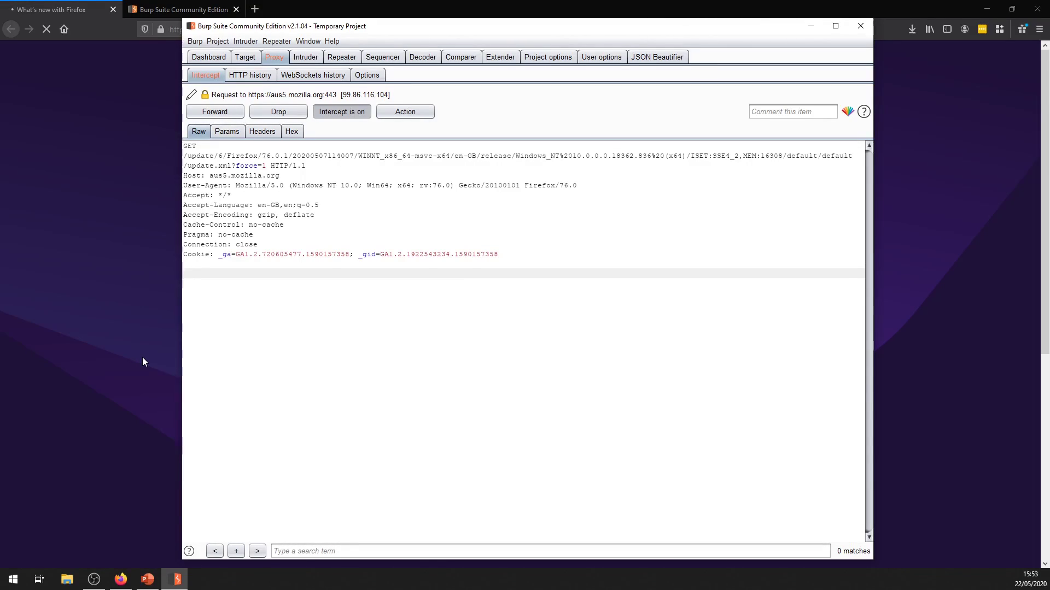
pyautogui.click(342, 112)
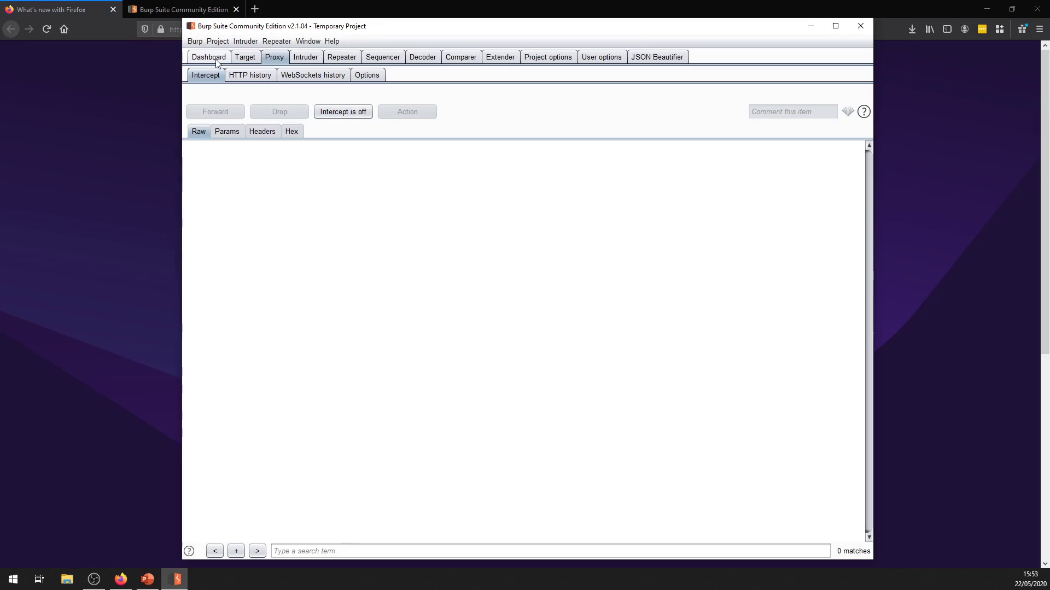
pyautogui.click(245, 57)
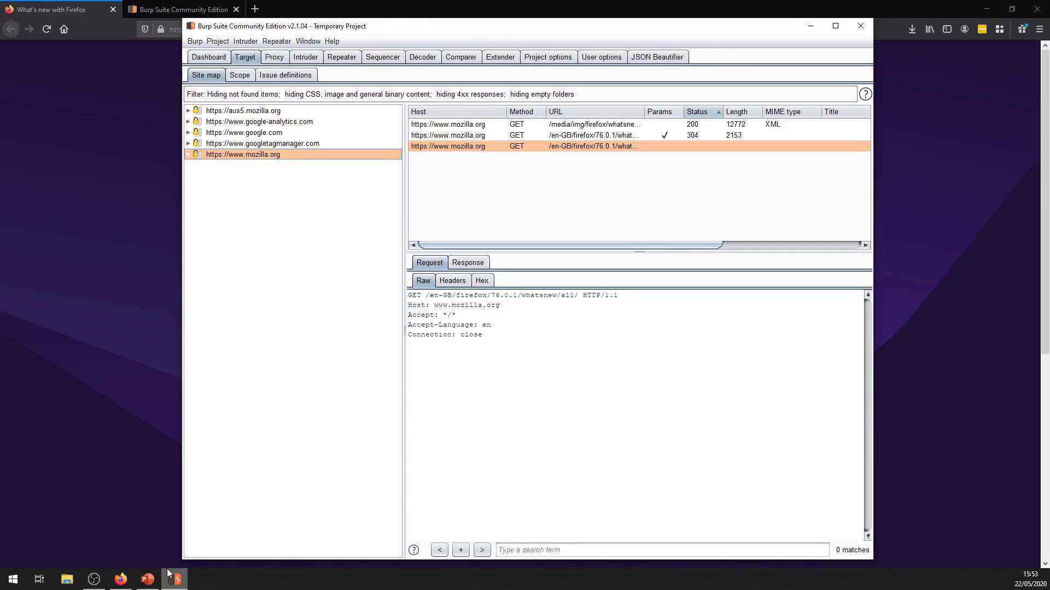
pyautogui.moveTo(156, 587)
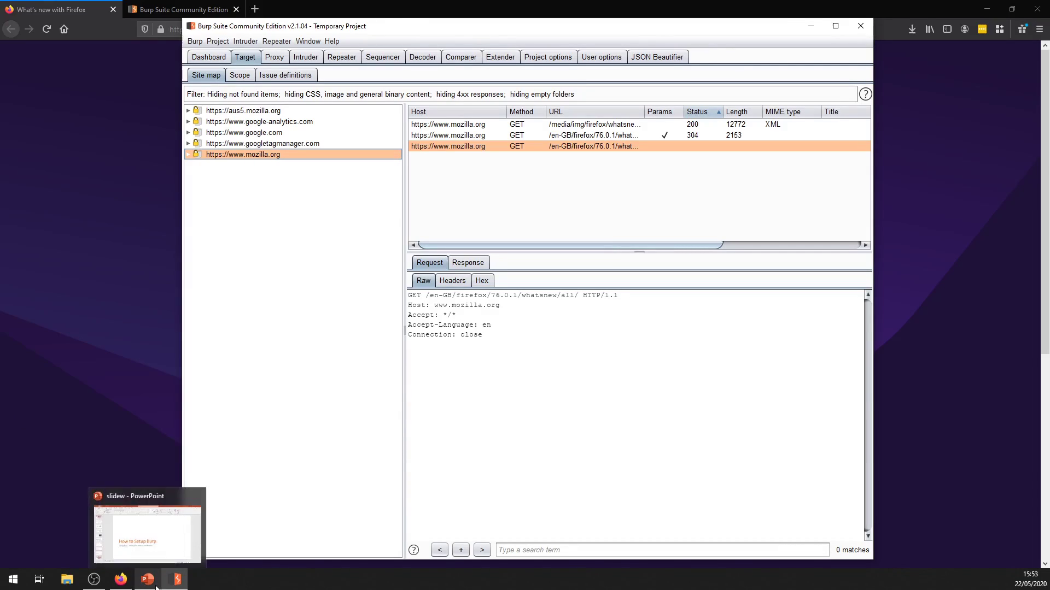
pyautogui.click(612, 324)
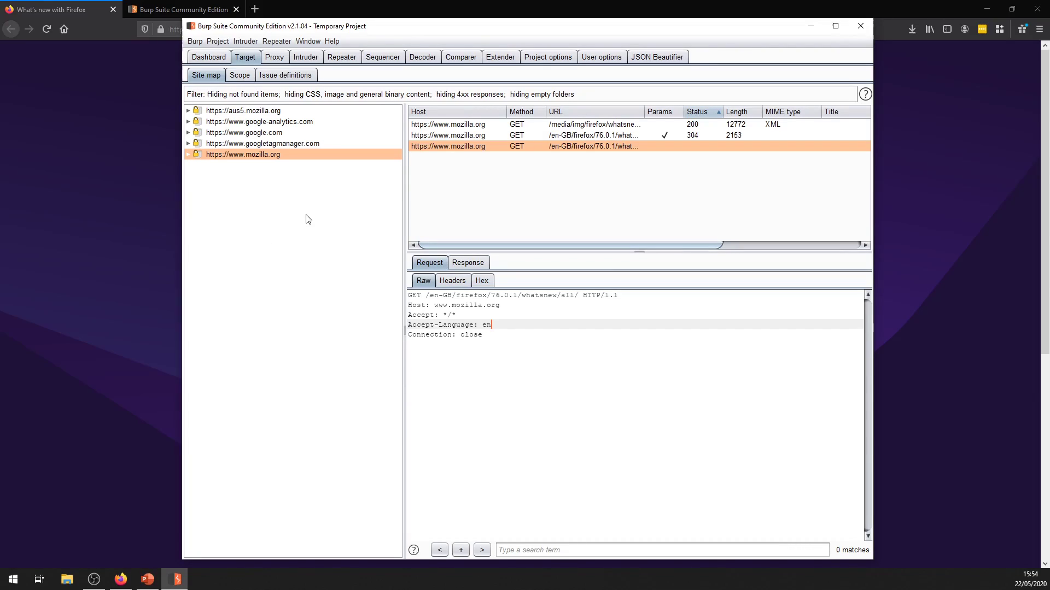
# Switch to Firefox, search Google for "yahoo mail", and agree to the data consent on the Yahoo site.
pyautogui.click(138, 129)
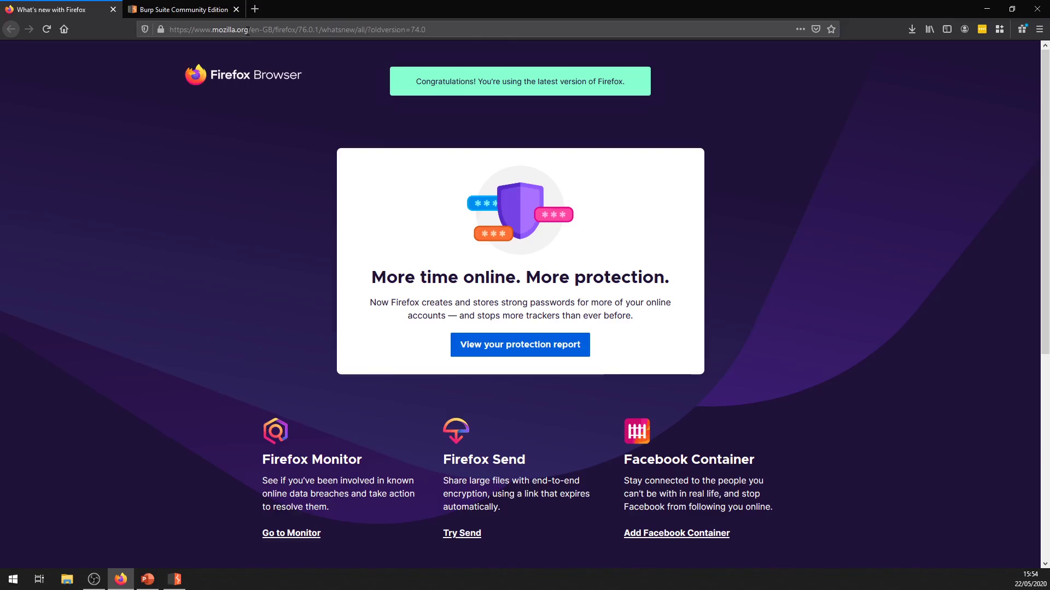
pyautogui.click(248, 30)
pyautogui.write('ysh')
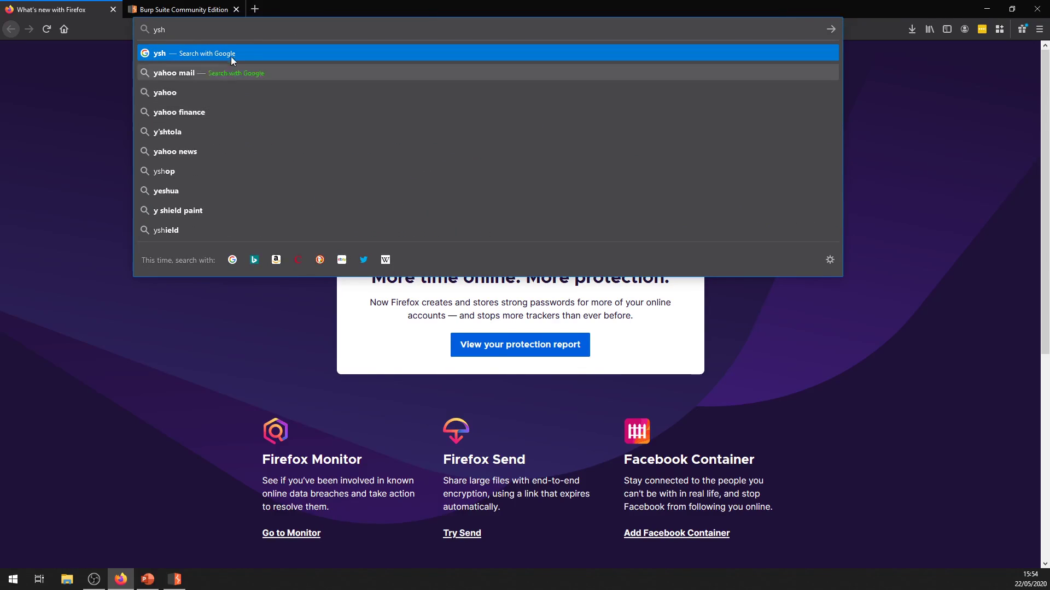
pyautogui.click(200, 76)
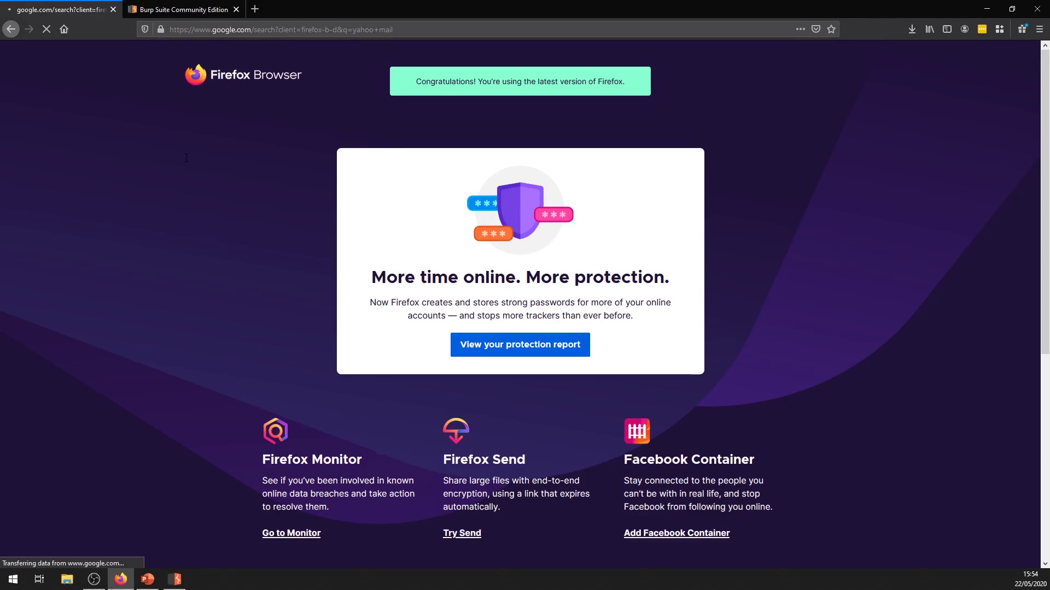
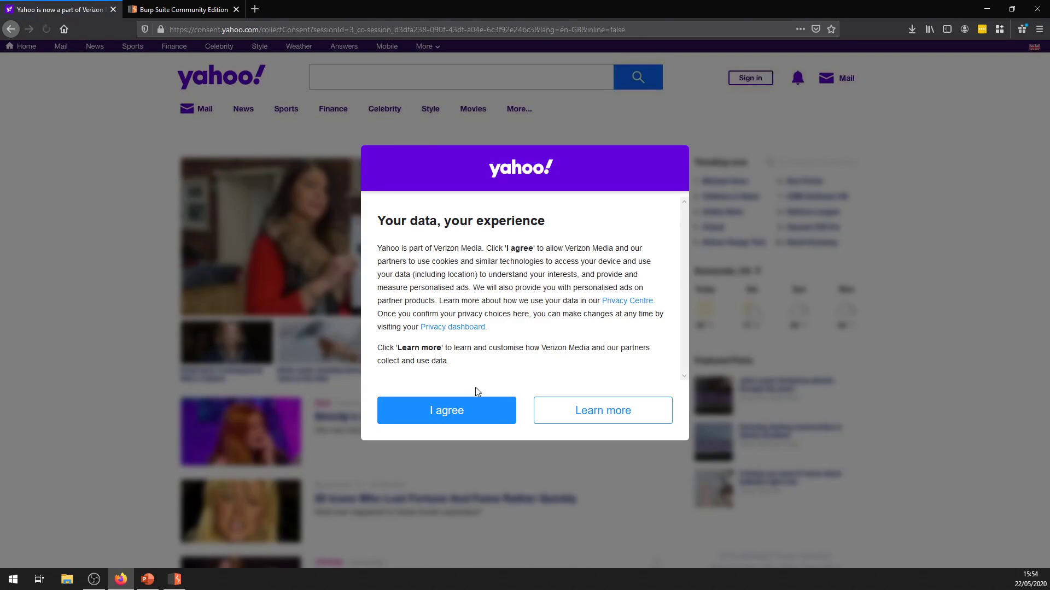
pyautogui.click(430, 414)
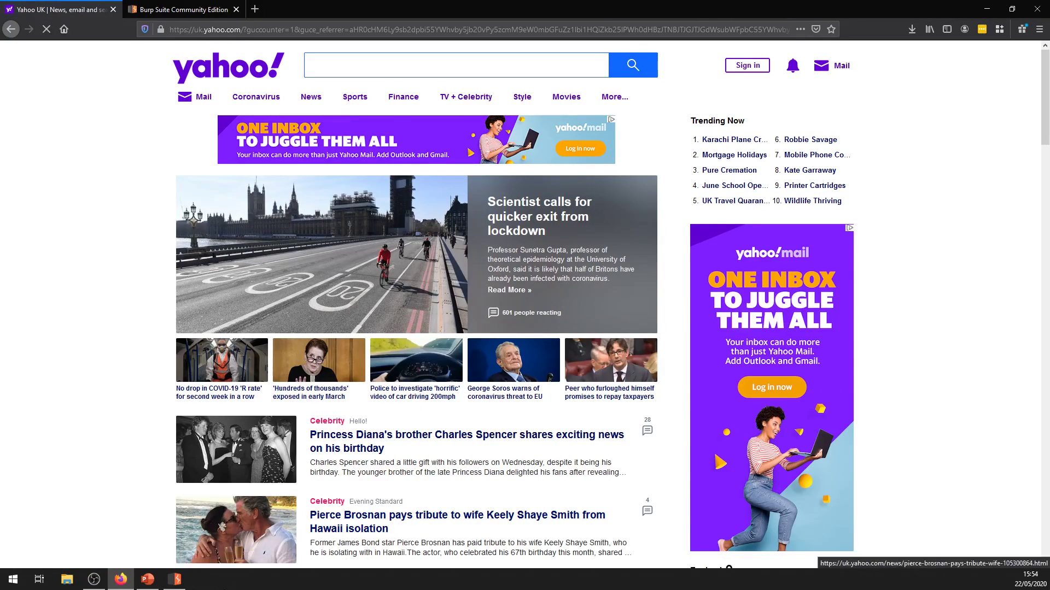
# Switch to Burp Suite, look through the hosts in the site map, and enable advanced scope control for the target scope.
pyautogui.click(177, 579)
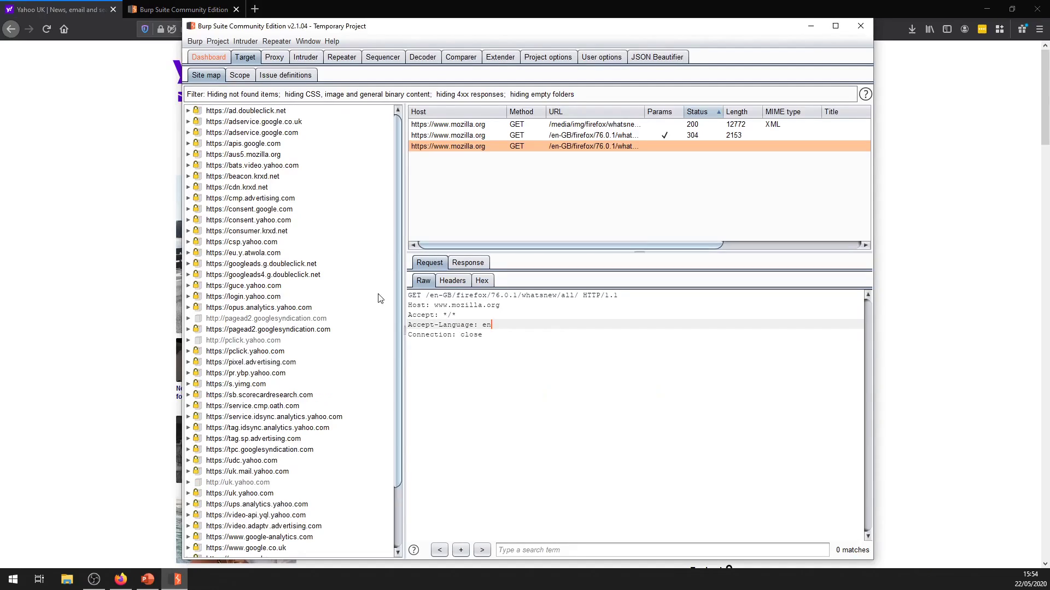
pyautogui.scroll(-2, 367, 328)
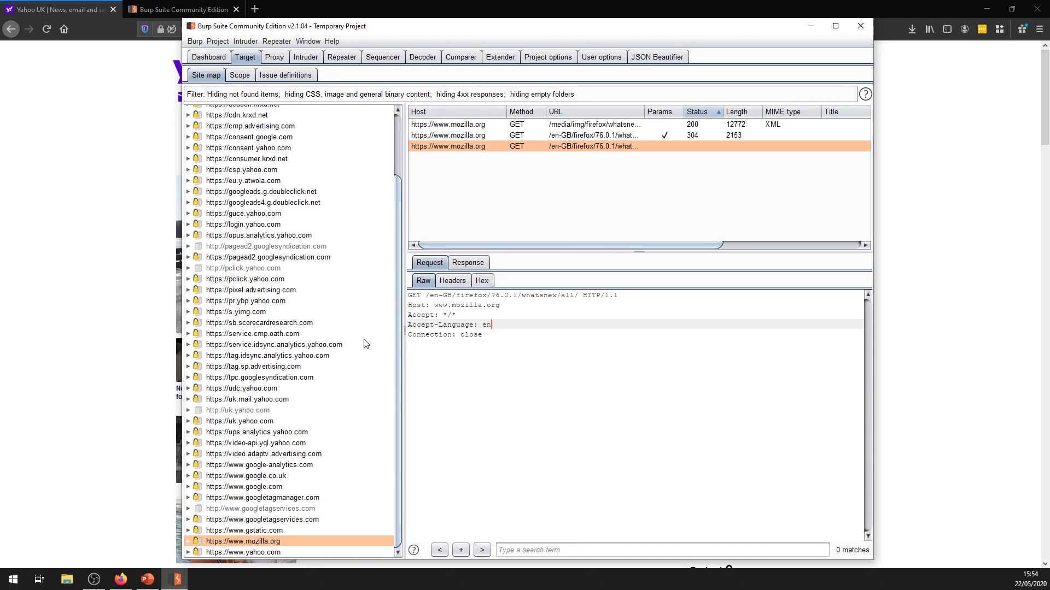
pyautogui.scroll(2, 365, 343)
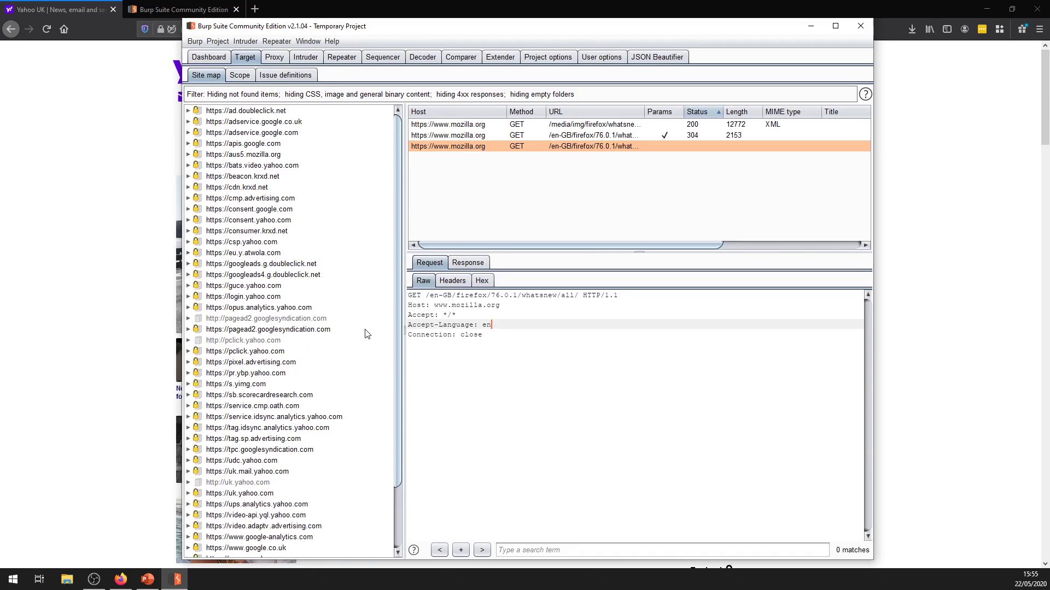
pyautogui.scroll(-2, 367, 333)
pyautogui.scroll(2, 328, 464)
pyautogui.click(245, 76)
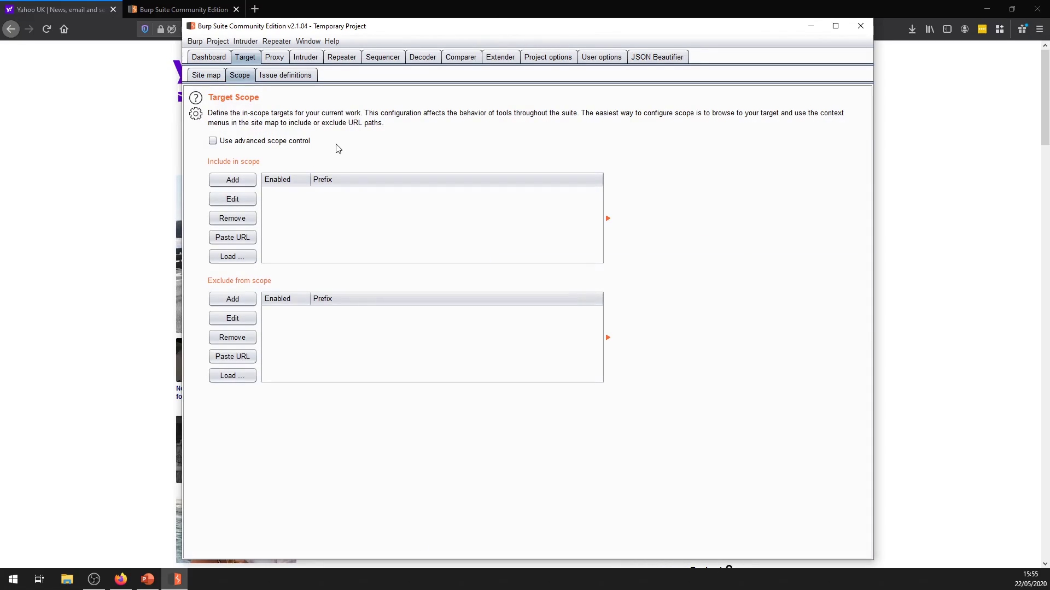
pyautogui.click(221, 142)
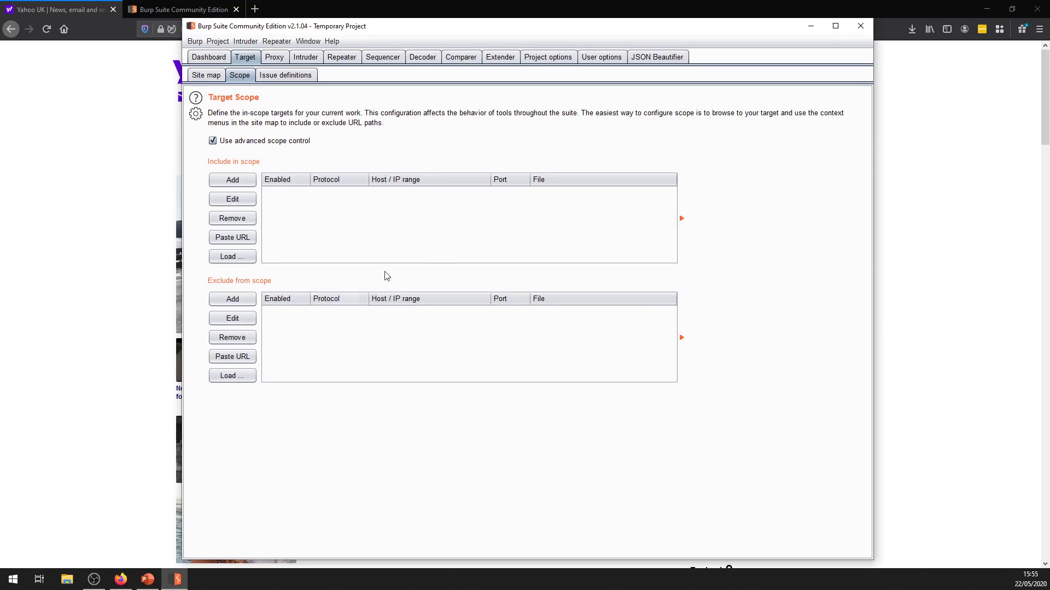
pyautogui.click(213, 77)
pyautogui.scroll(-5, 284, 458)
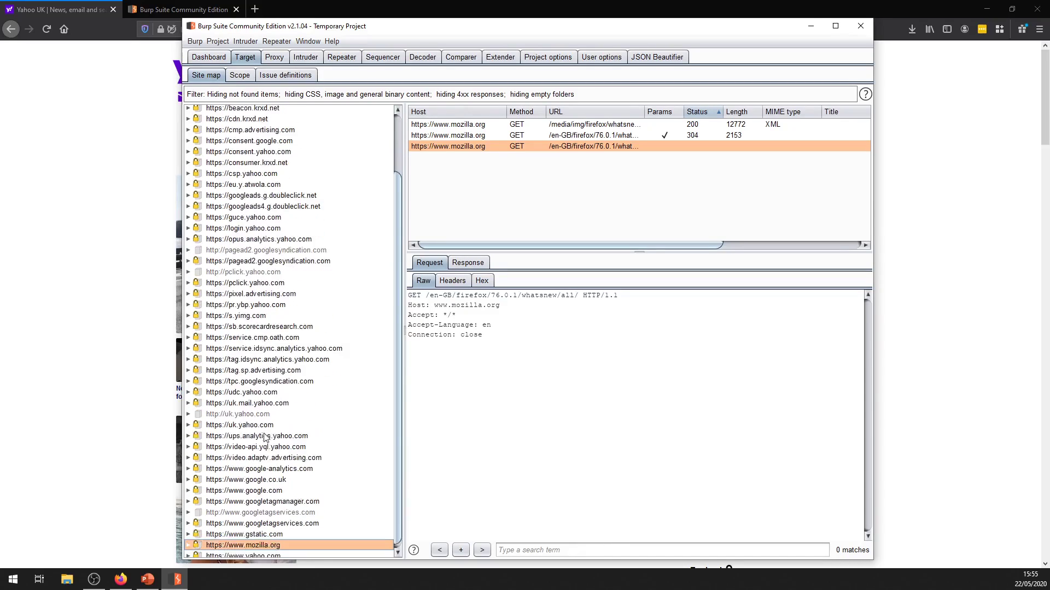
pyautogui.click(258, 422)
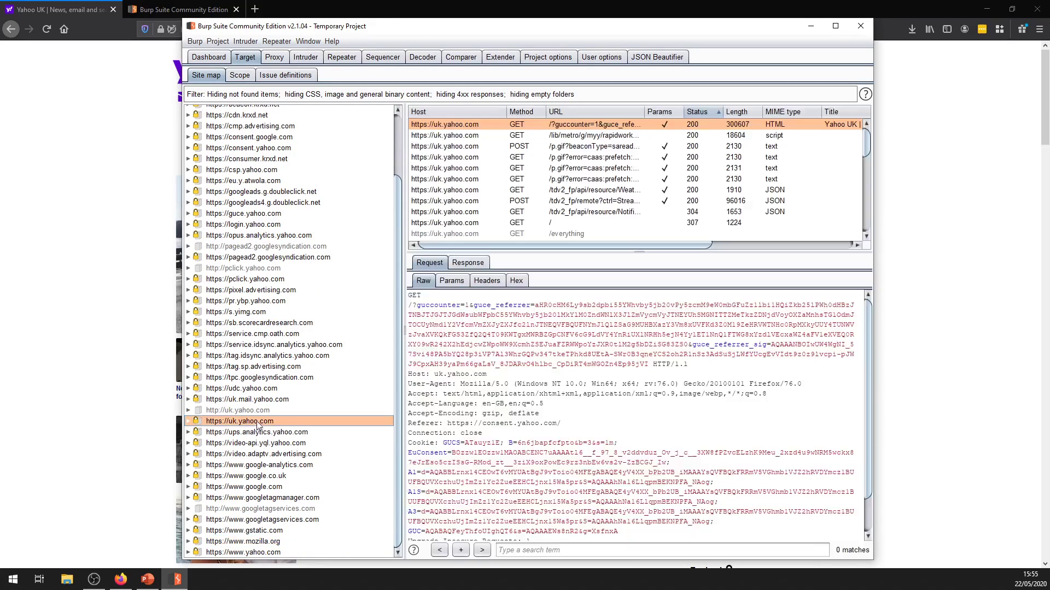
pyautogui.rightClick(248, 422)
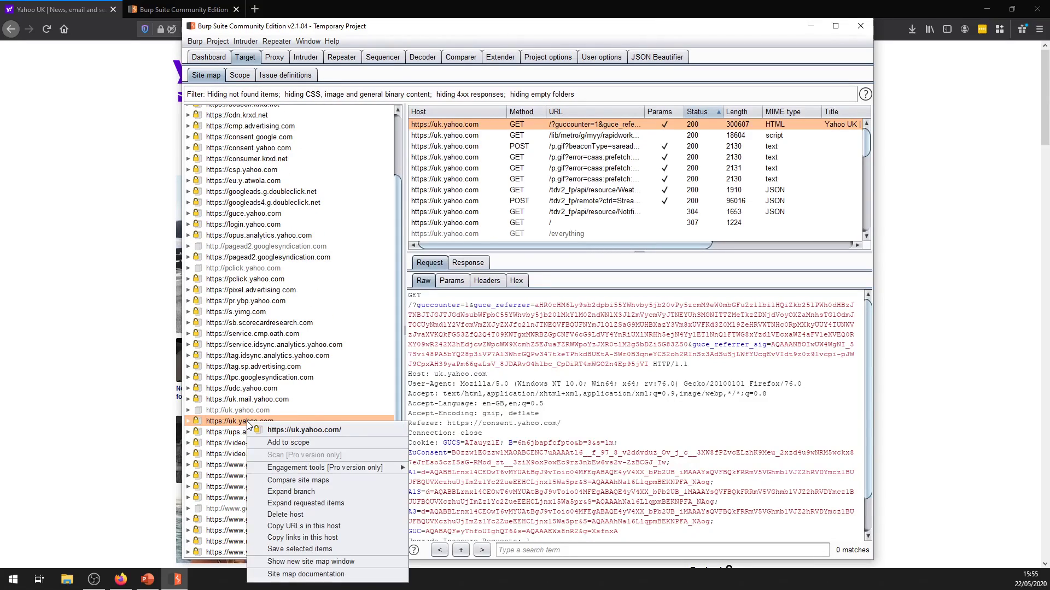
pyautogui.click(288, 442)
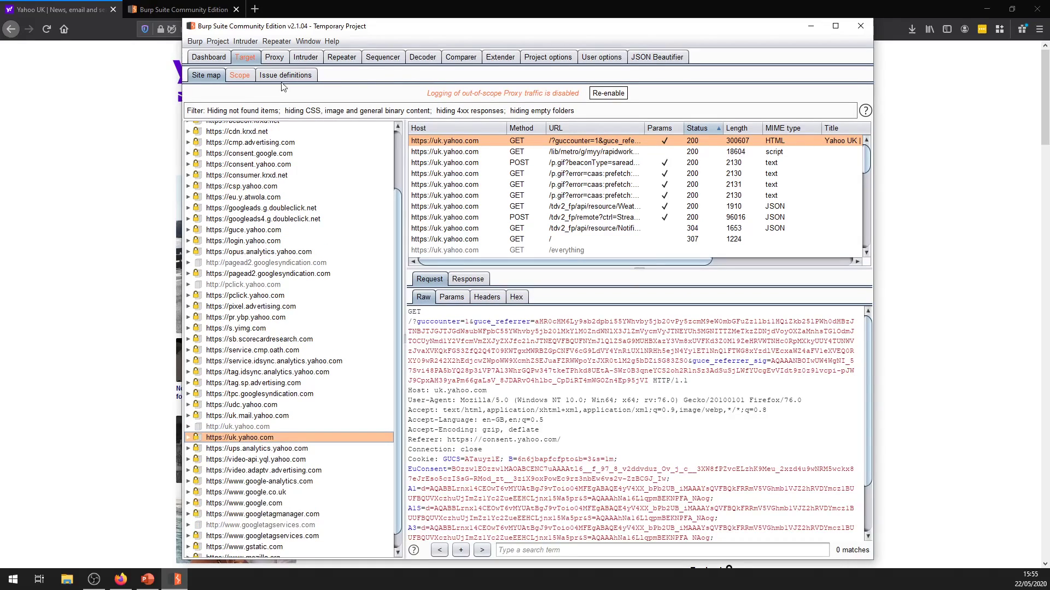
# Edit the included yahoo scope rule, setting its host or IP range to ^*\.yahoo\.com$.
pyautogui.click(249, 76)
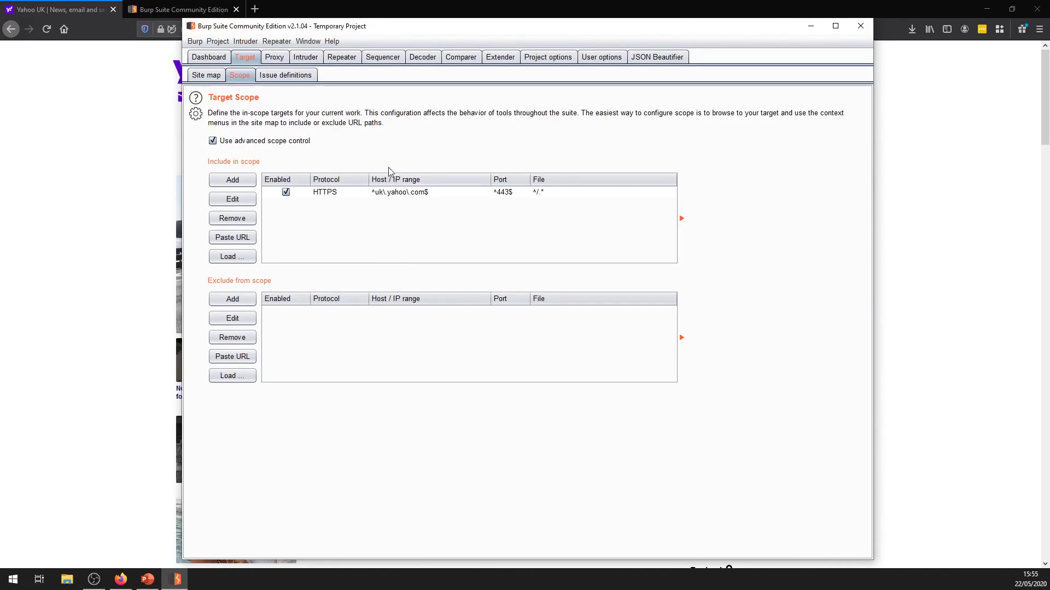
pyautogui.click(388, 191)
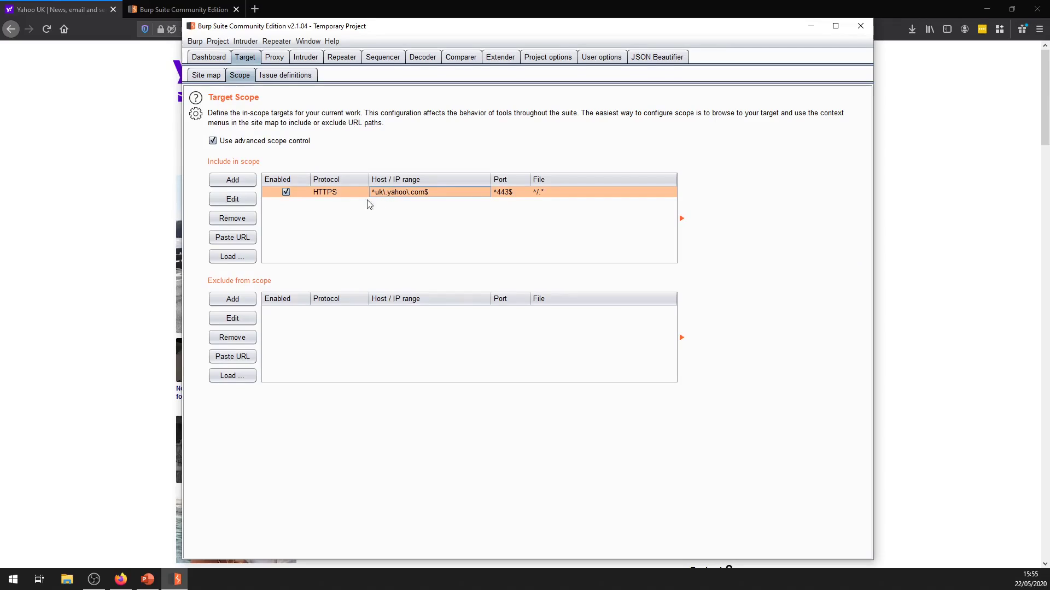
pyautogui.click(247, 200)
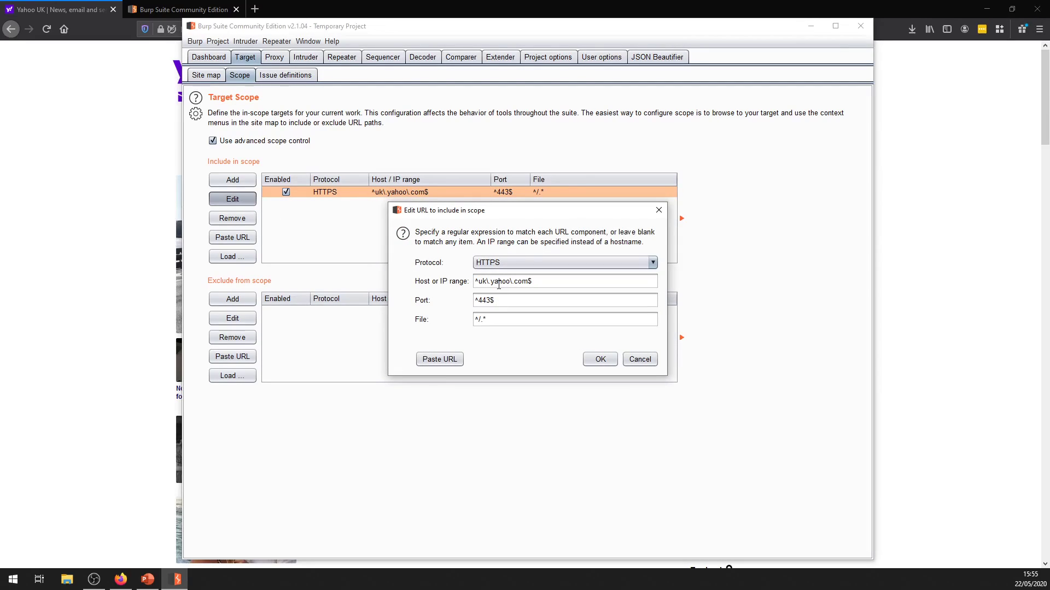
pyautogui.click(499, 283)
pyautogui.doubleClick(482, 282)
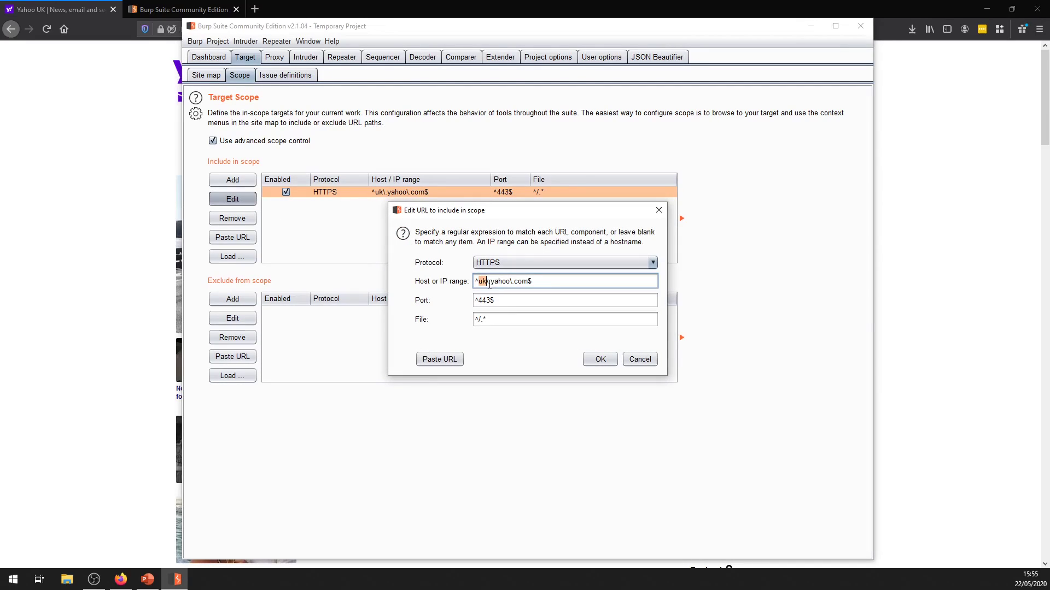
pyautogui.write('*')
pyautogui.click(600, 359)
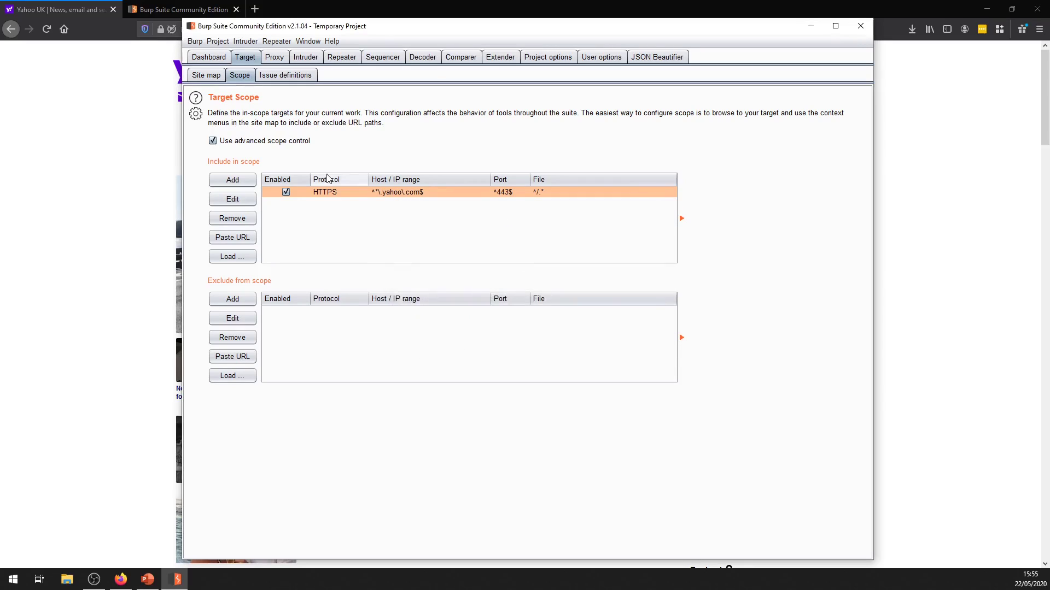
pyautogui.click(218, 76)
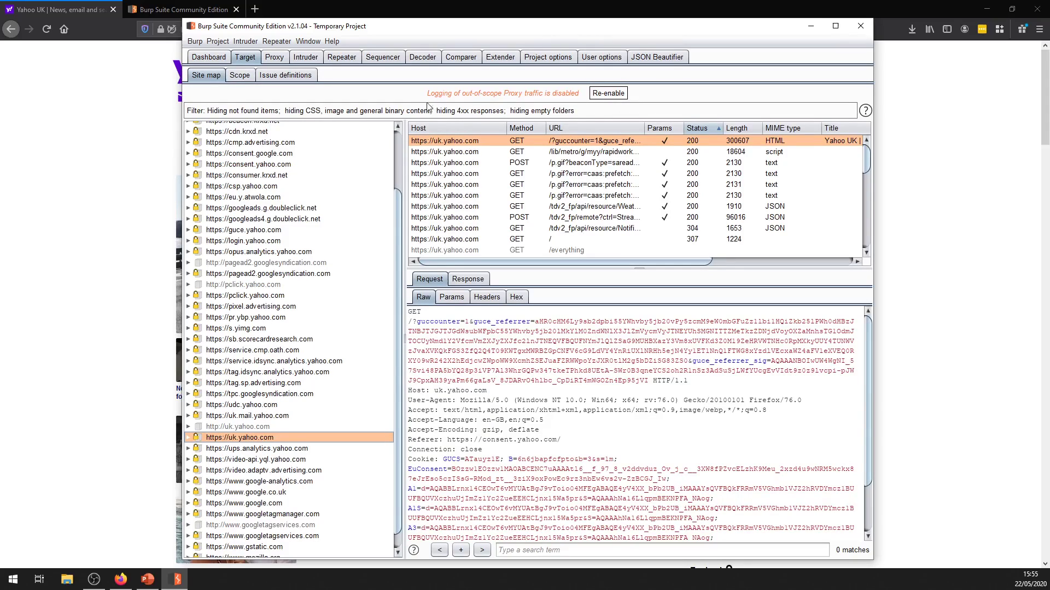
pyautogui.scroll(3, 230, 340)
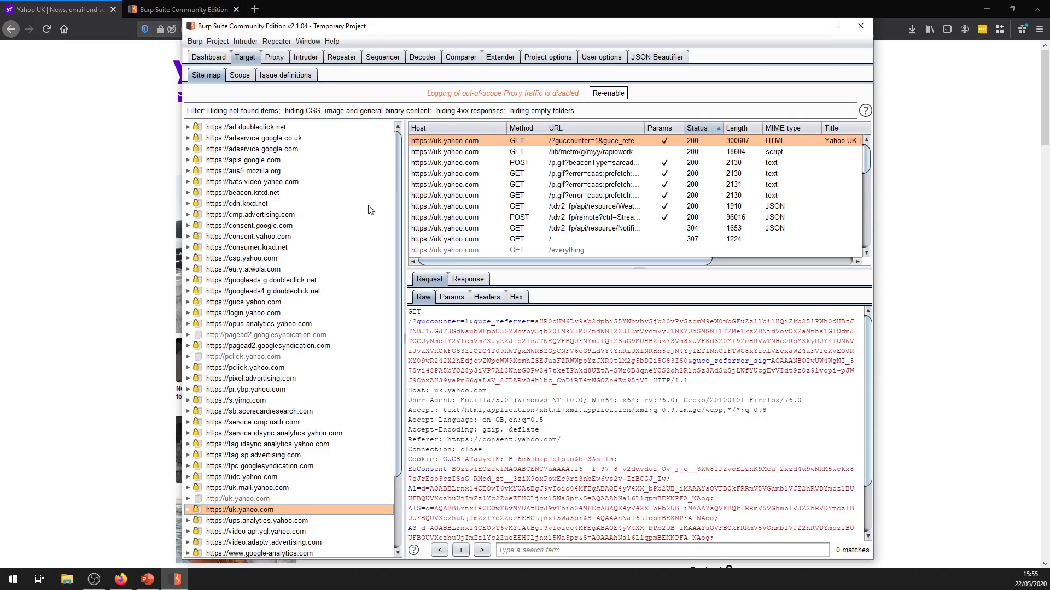
pyautogui.click(305, 113)
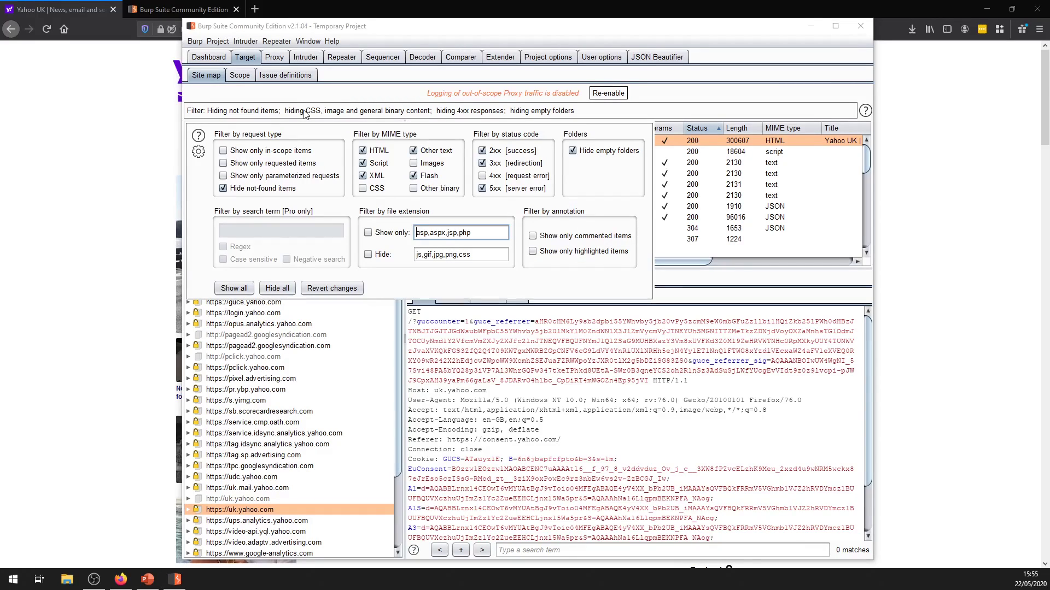
pyautogui.click(280, 153)
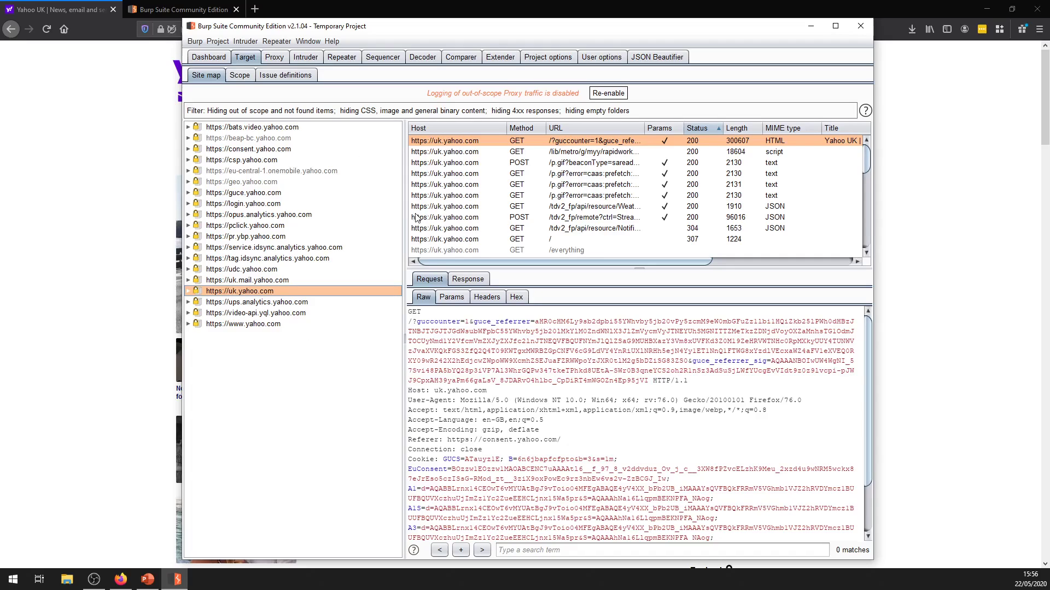
pyautogui.click(188, 292)
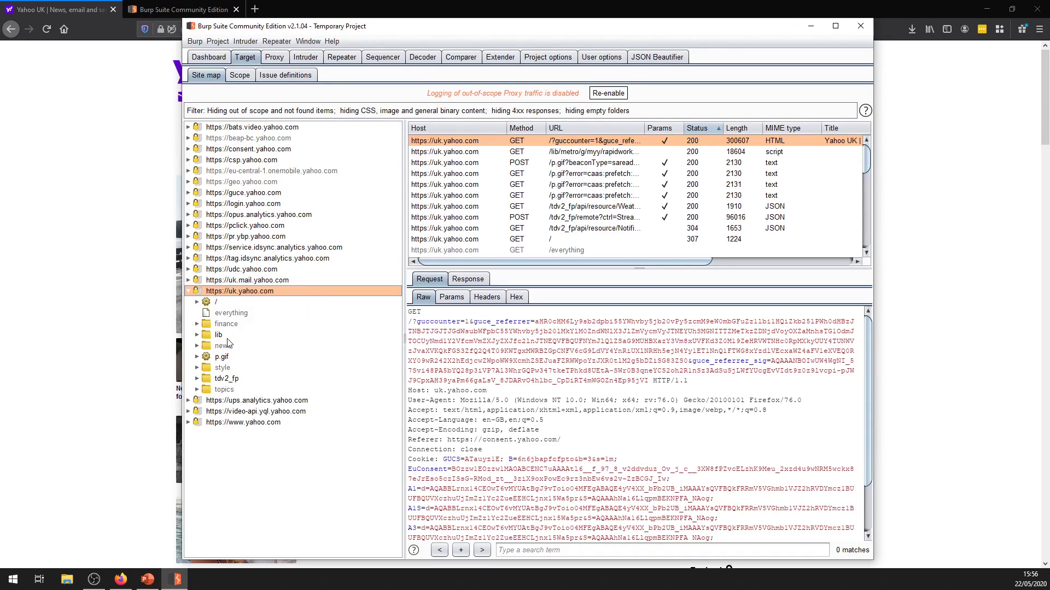
pyautogui.click(197, 335)
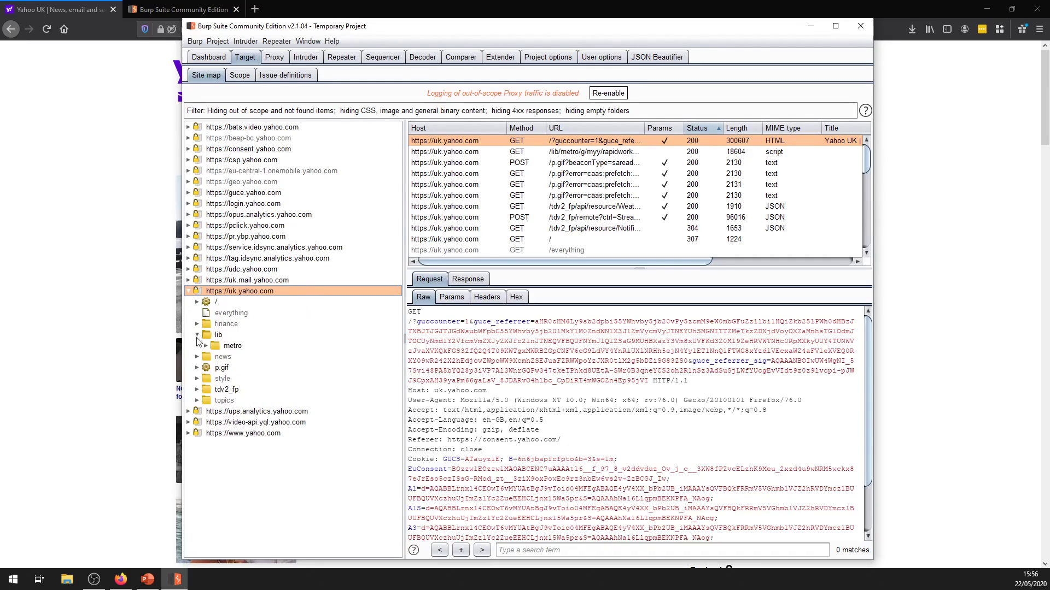
pyautogui.click(198, 367)
pyautogui.click(220, 368)
pyautogui.scroll(-1, 442, 352)
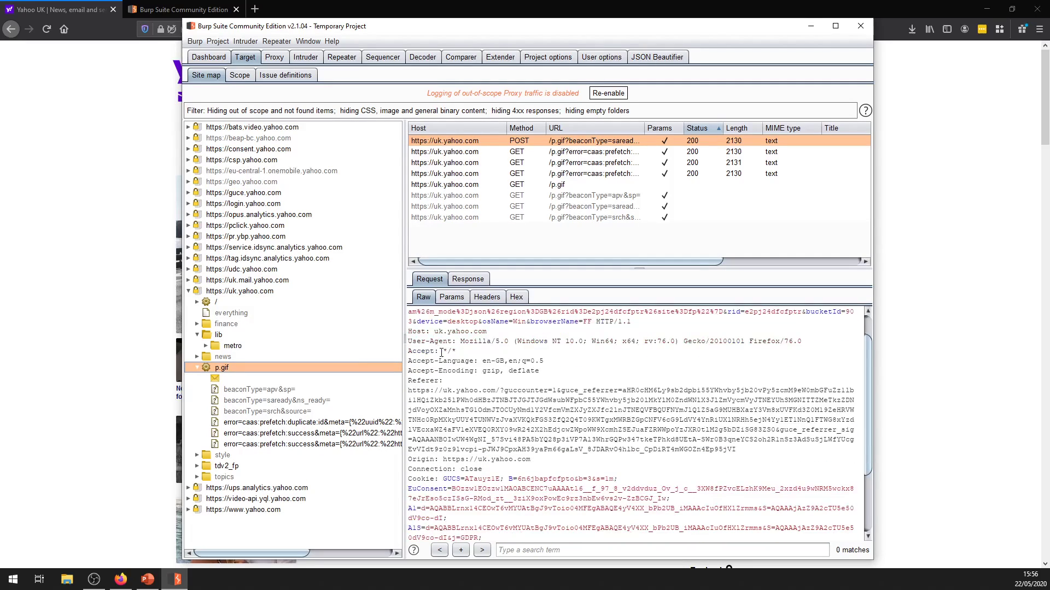
pyautogui.scroll(1, 441, 353)
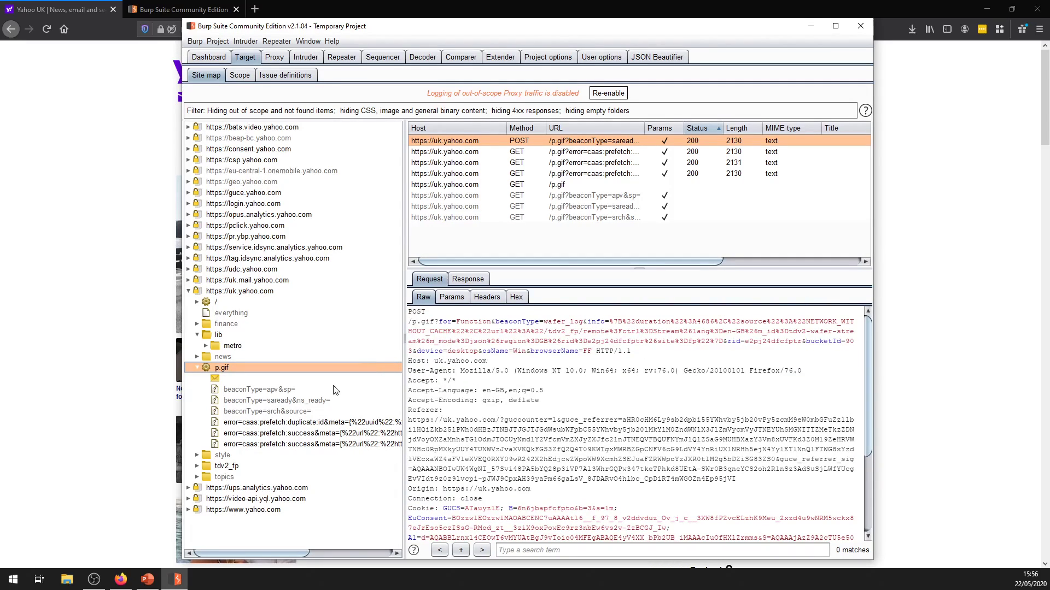
pyautogui.click(197, 367)
# Expand the lib/metro/g/myy folders in the site map and view the request for rapidworker_1_2_0.0.39.js.
pyautogui.click(205, 345)
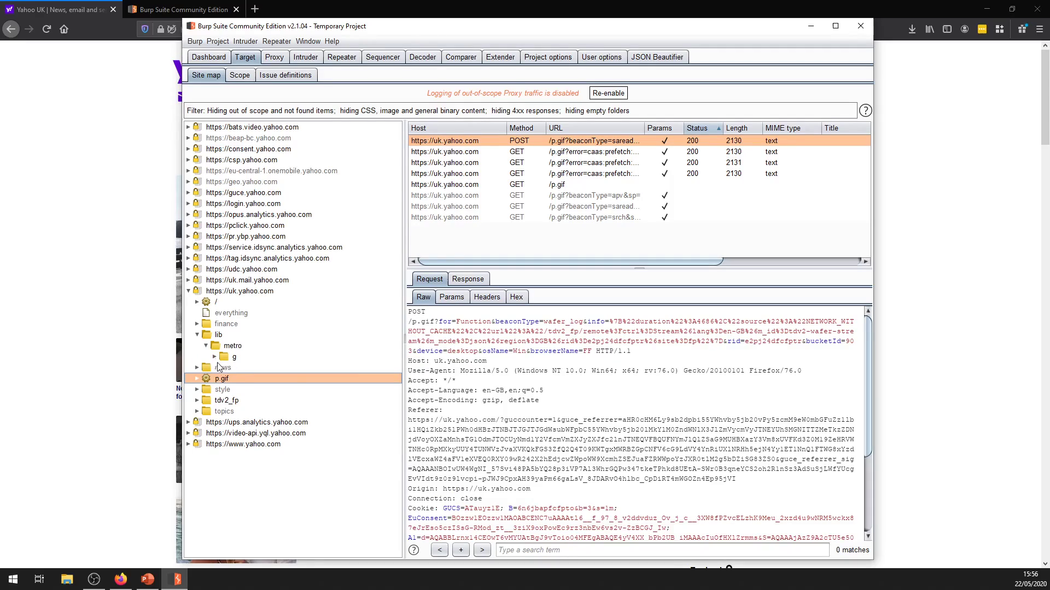
pyautogui.click(214, 357)
pyautogui.click(224, 367)
pyautogui.click(283, 378)
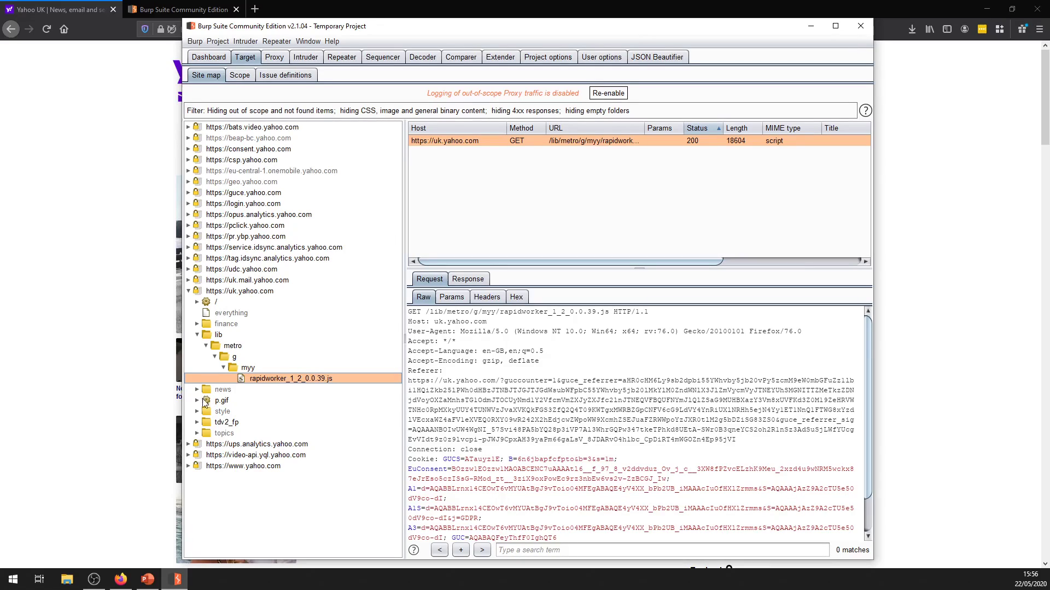
# Expand the tdv2_fp/api/resource folders in the site map and read the WeatherLocationService.favoriteLocation request.
pyautogui.click(198, 423)
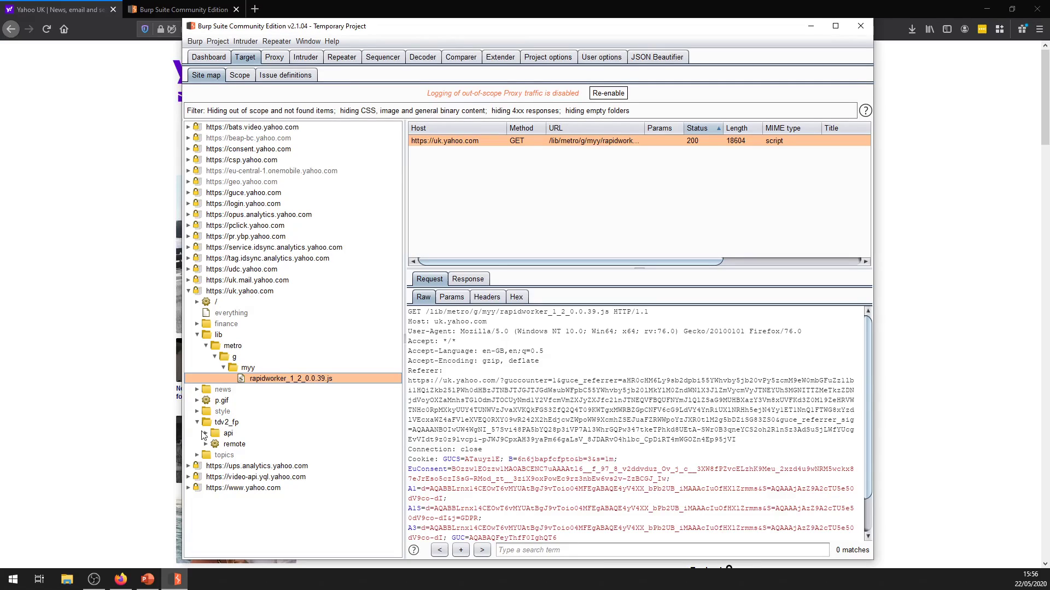
pyautogui.click(205, 433)
pyautogui.click(215, 445)
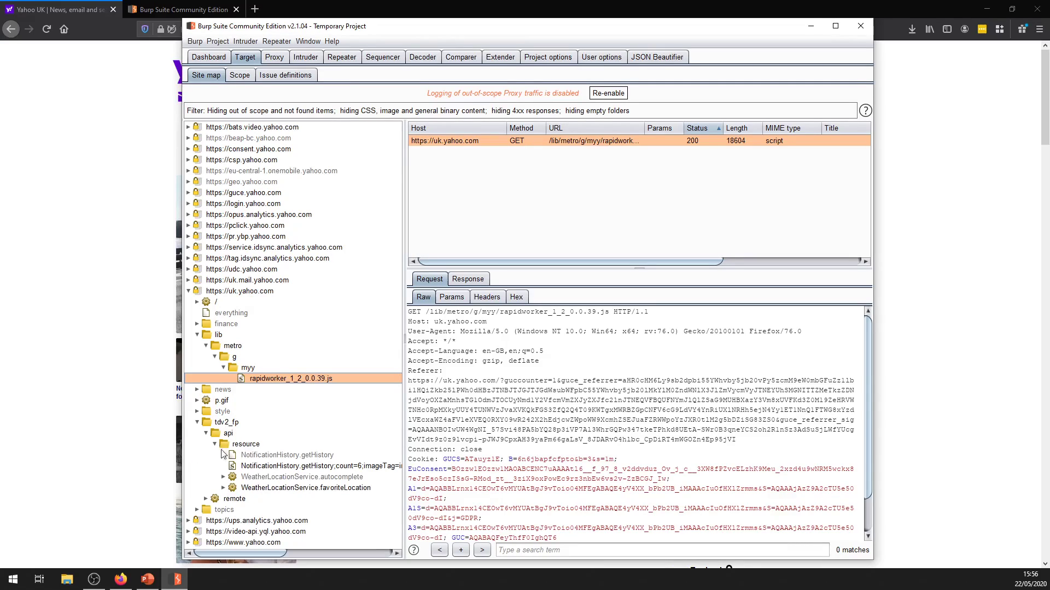
pyautogui.click(270, 489)
pyautogui.scroll(-3, 452, 378)
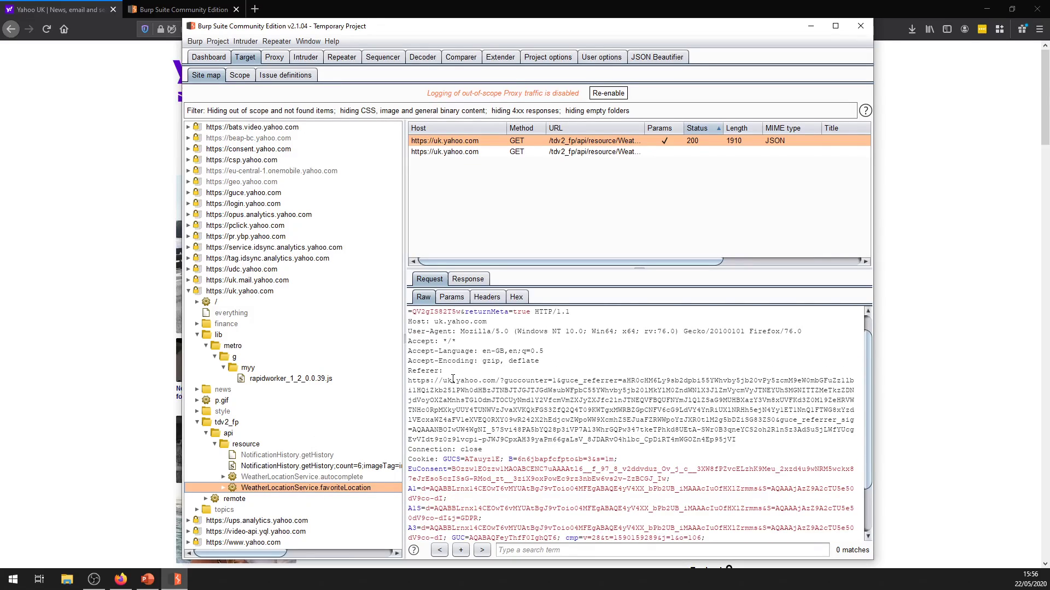
pyautogui.scroll(1, 453, 379)
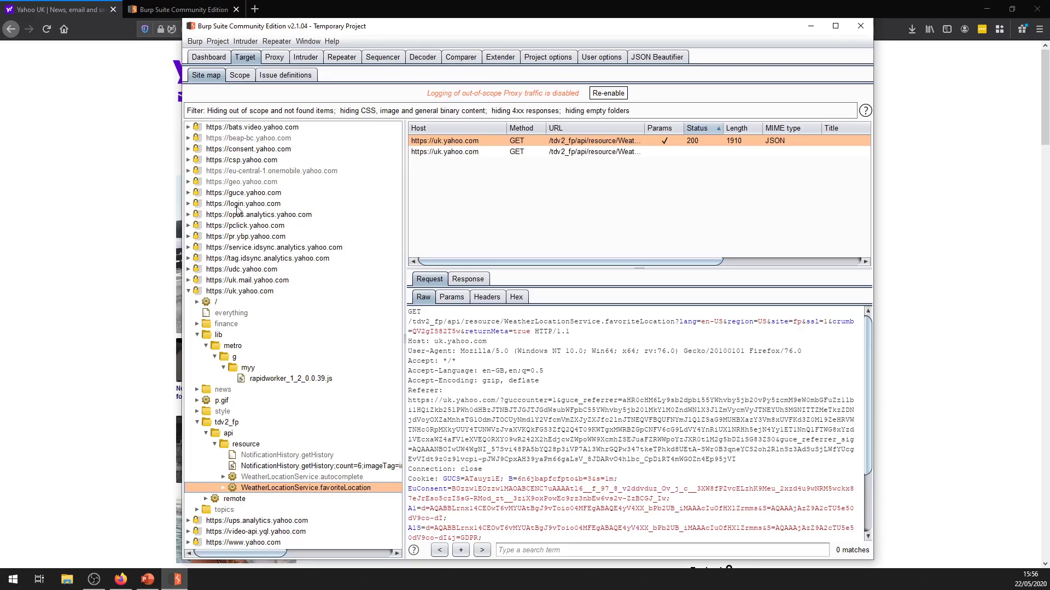
# Look over the proxy's HTTP history and return to the target site map.
pyautogui.click(274, 60)
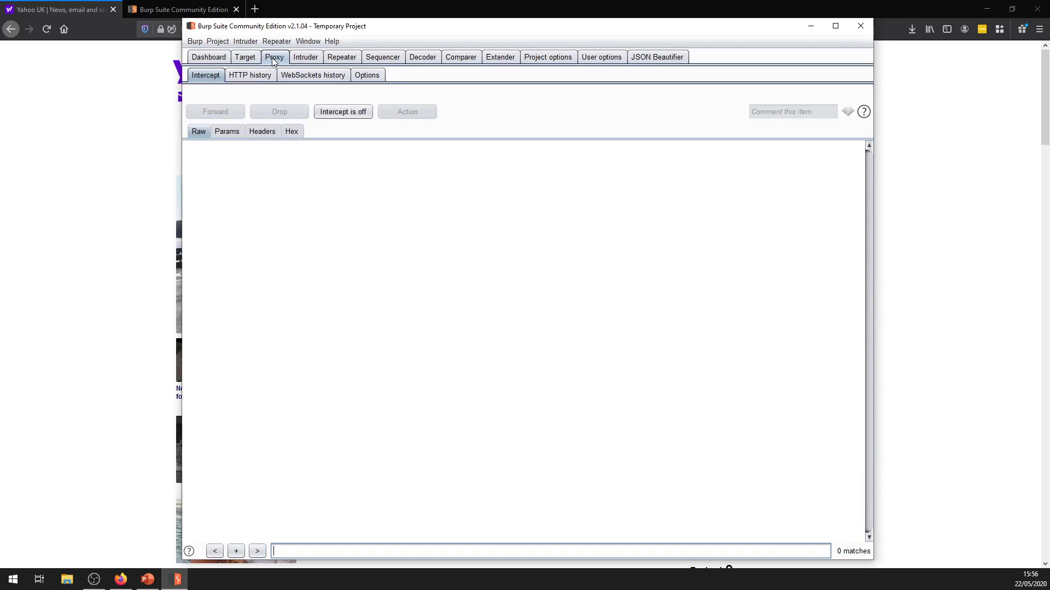
pyautogui.click(251, 76)
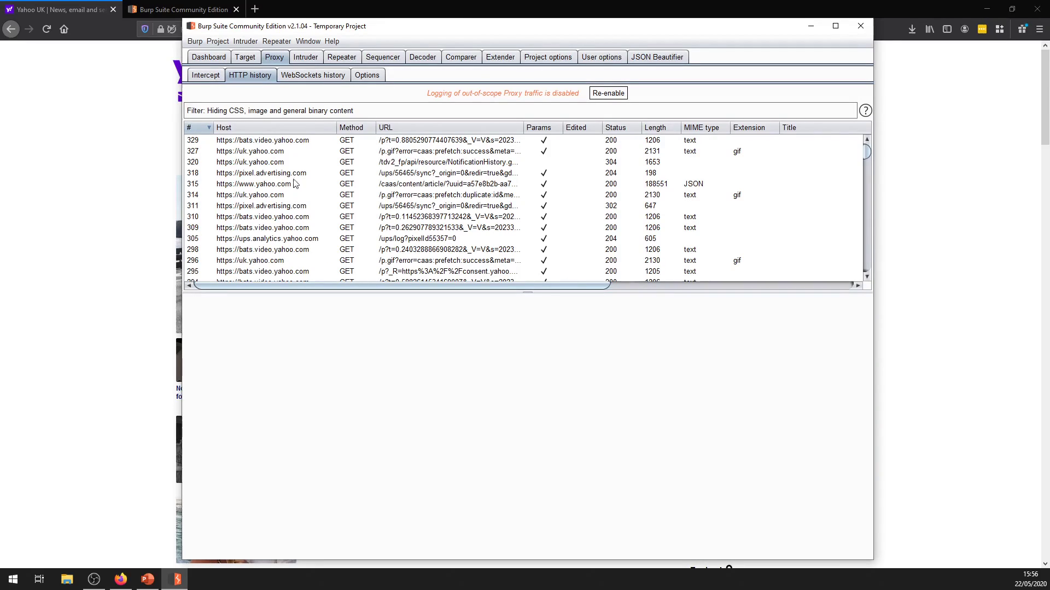
pyautogui.click(245, 57)
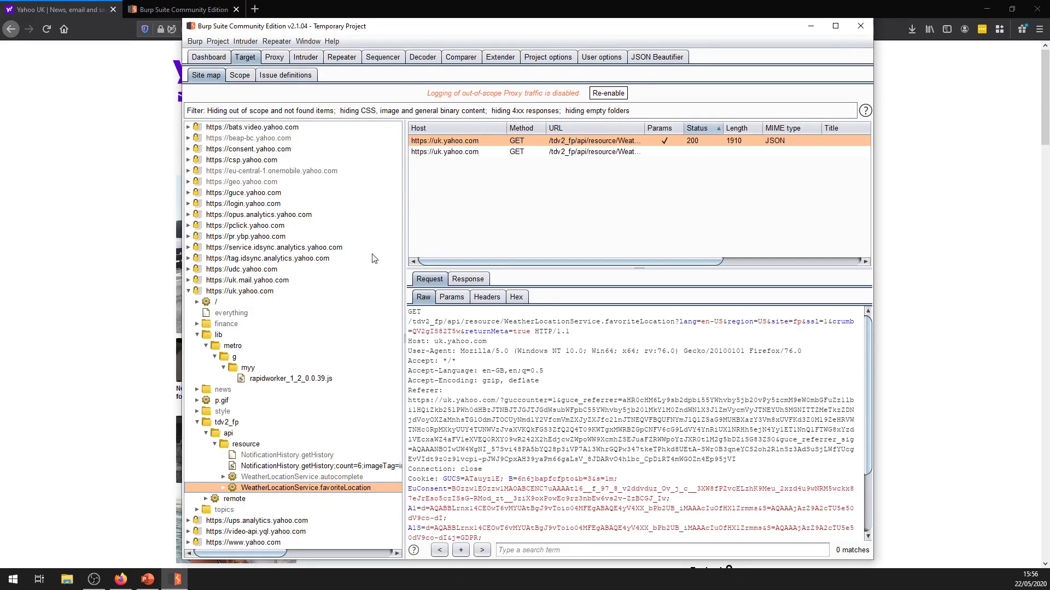
pyautogui.click(277, 42)
pyautogui.click(280, 33)
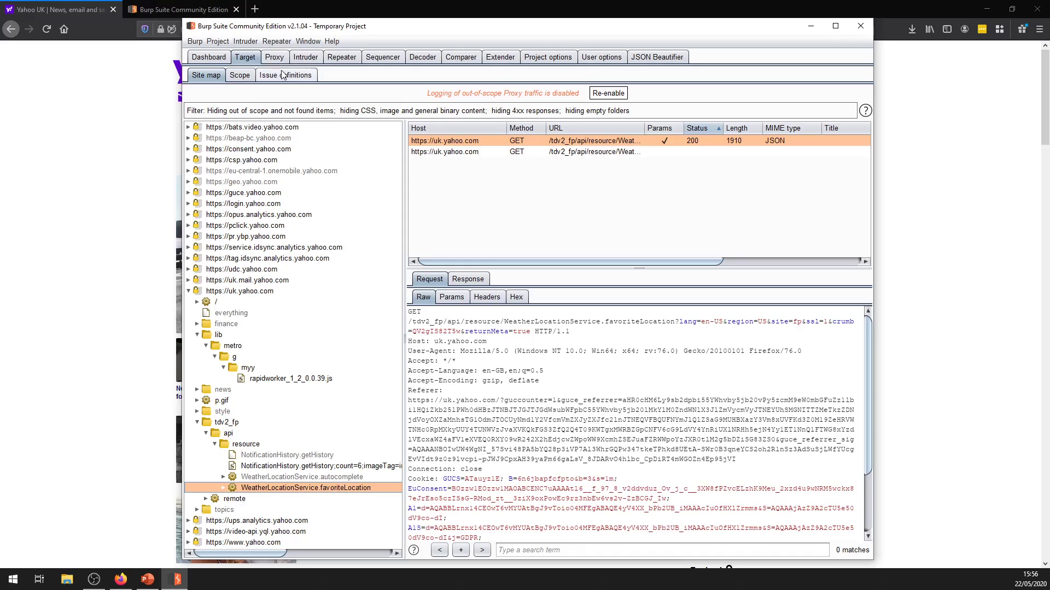
# Show the proxy's HTTP history, reload the Yahoo page in Firefox to capture new traffic, and return to Burp Suite.
pyautogui.click(274, 57)
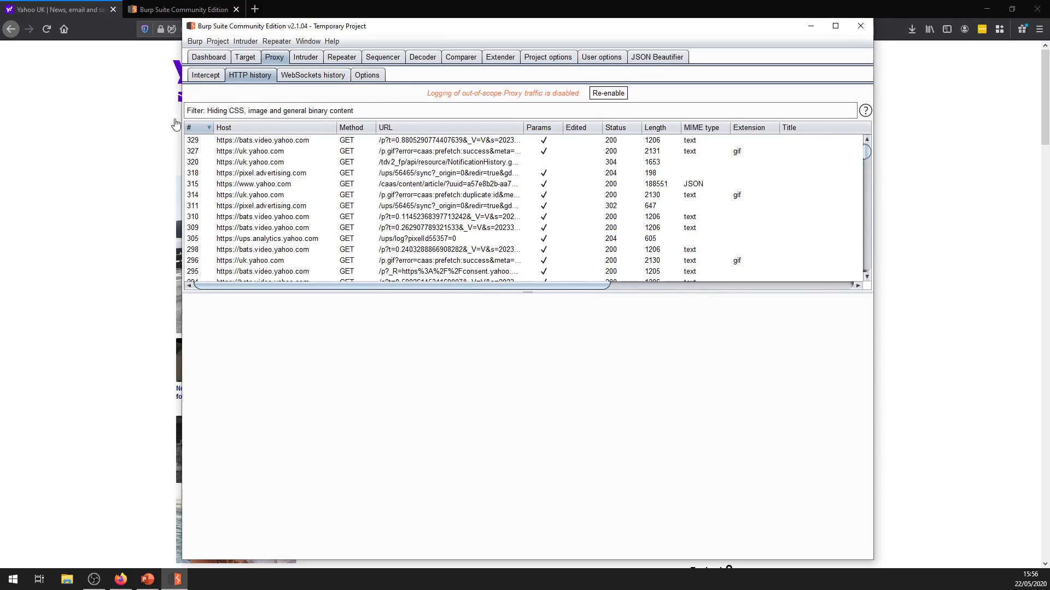
pyautogui.click(46, 30)
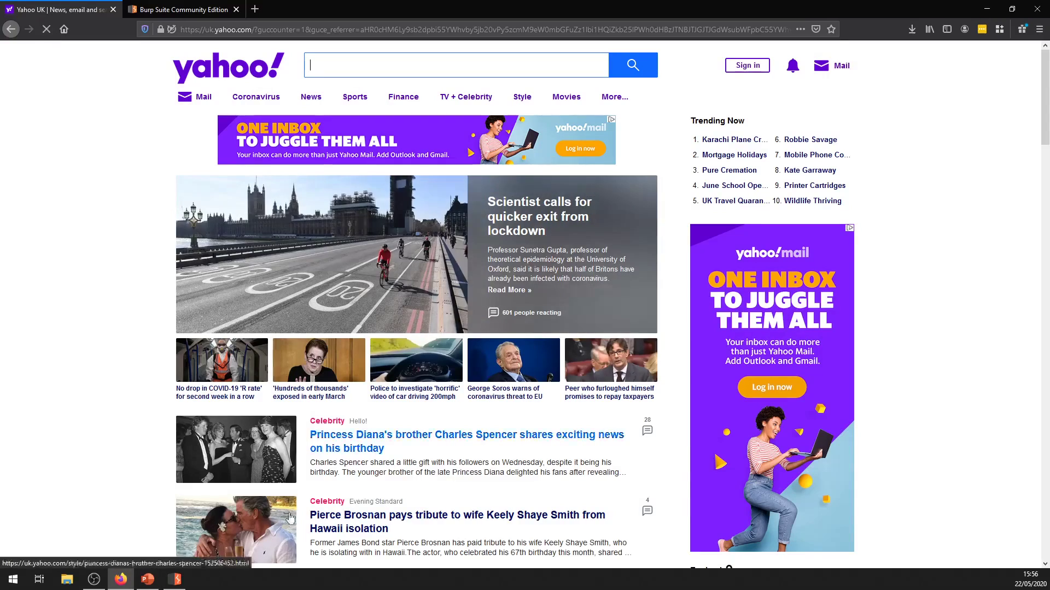
pyautogui.click(176, 579)
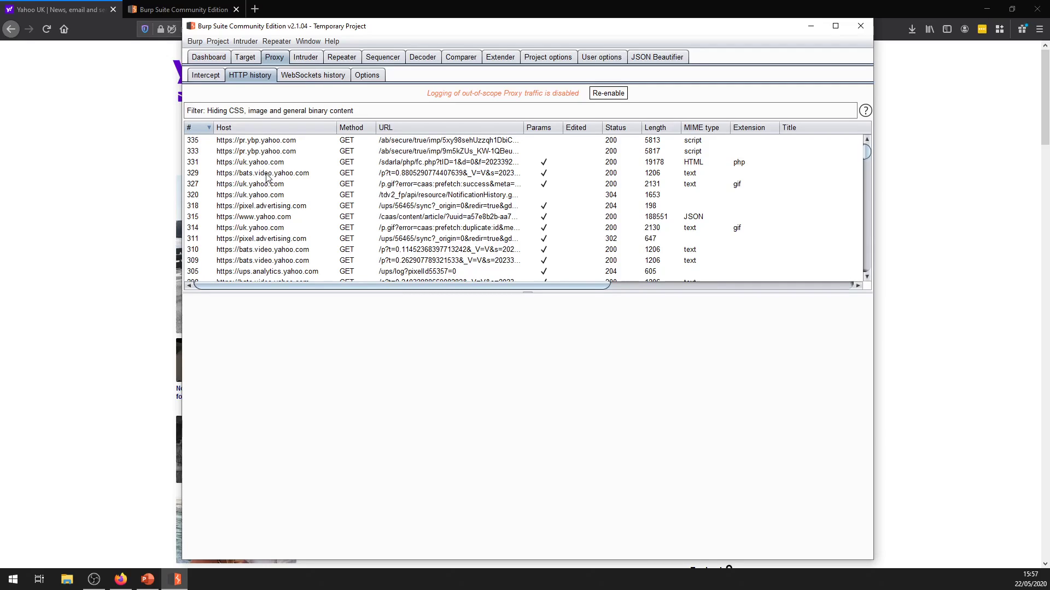
# Inspect the pixel.advertising.com request and filter the proxy's HTTP history to show only in-scope items.
pyautogui.click(263, 206)
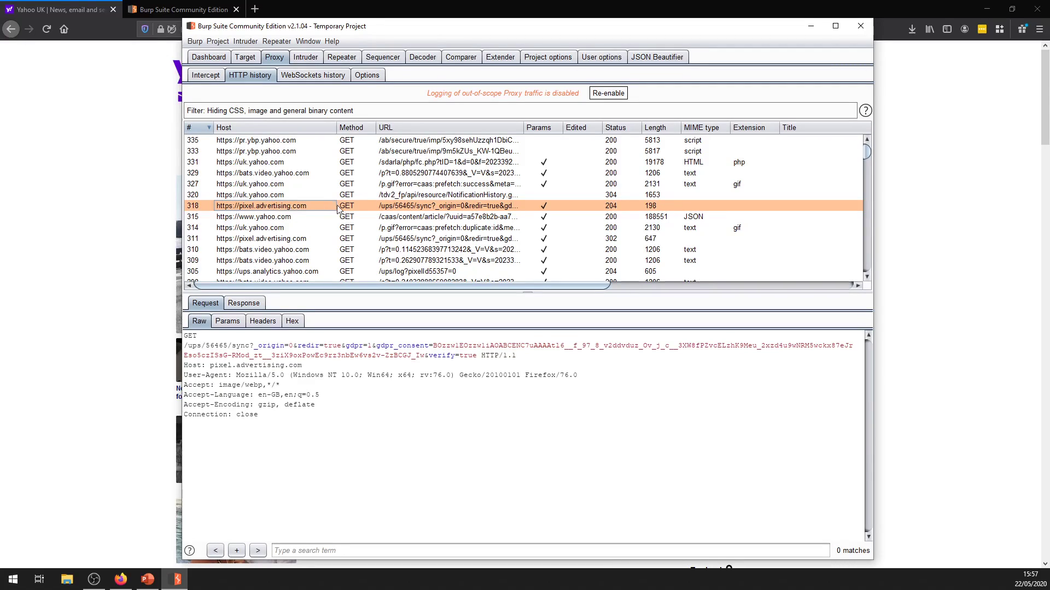
pyautogui.click(217, 112)
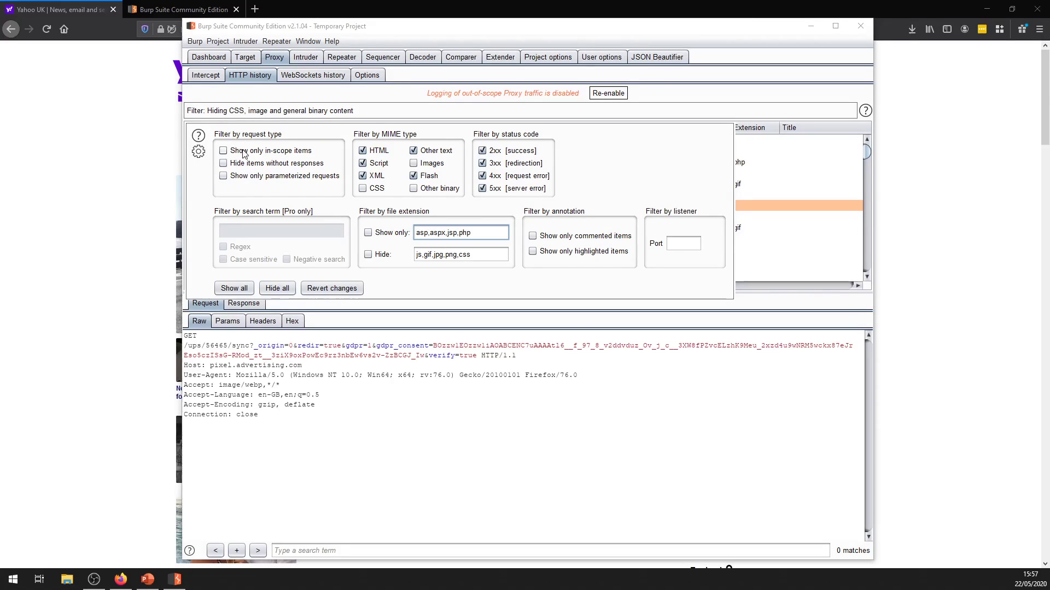
pyautogui.click(386, 93)
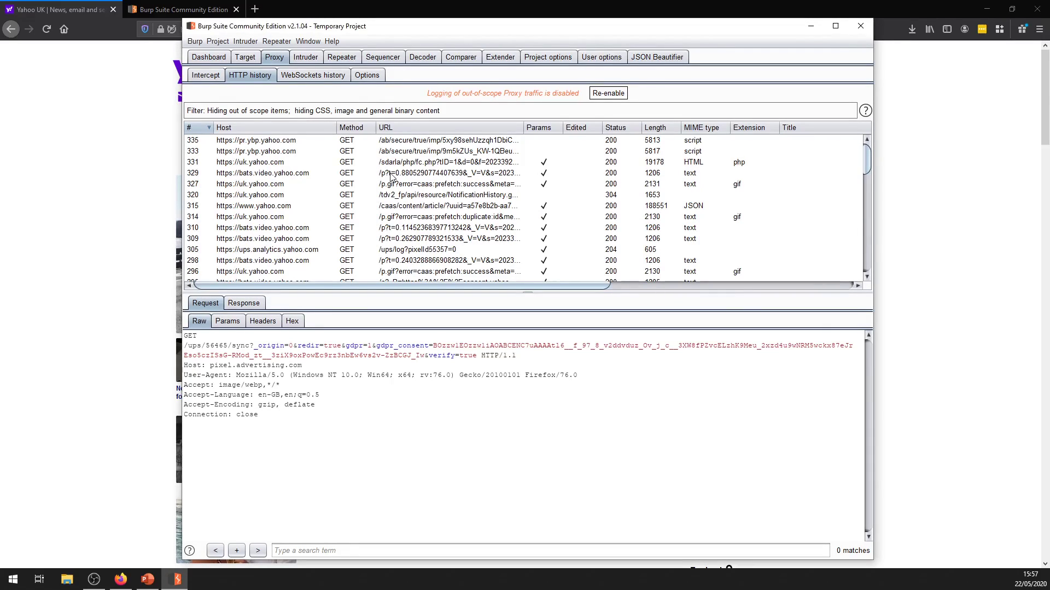
# Read the newest pr.ybp.yahoo.com request in the HTTP history and compare the history with the target site map.
pyautogui.click(267, 154)
pyautogui.click(270, 143)
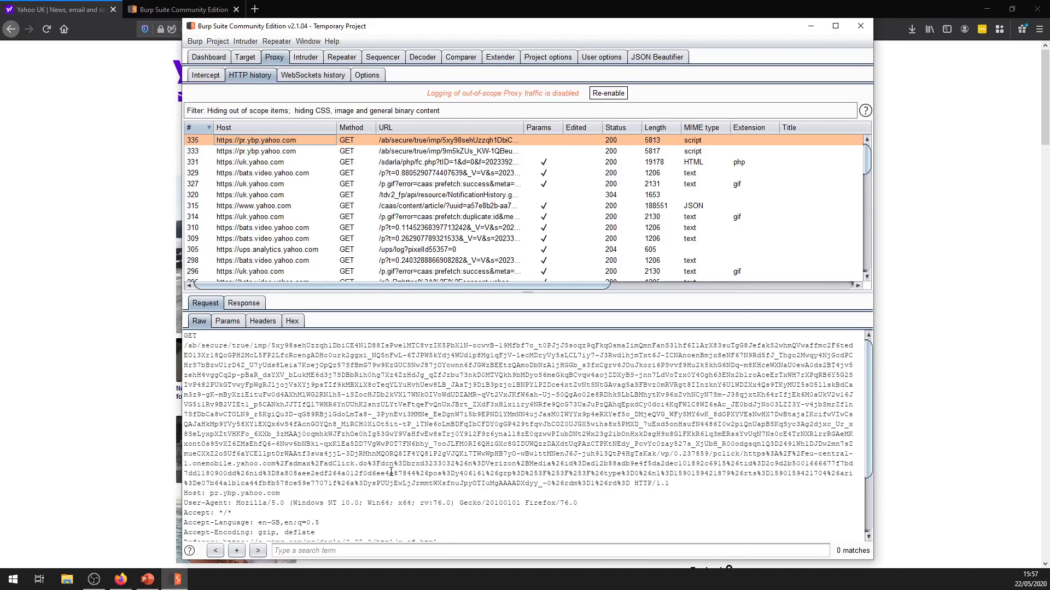
pyautogui.scroll(-3, 391, 471)
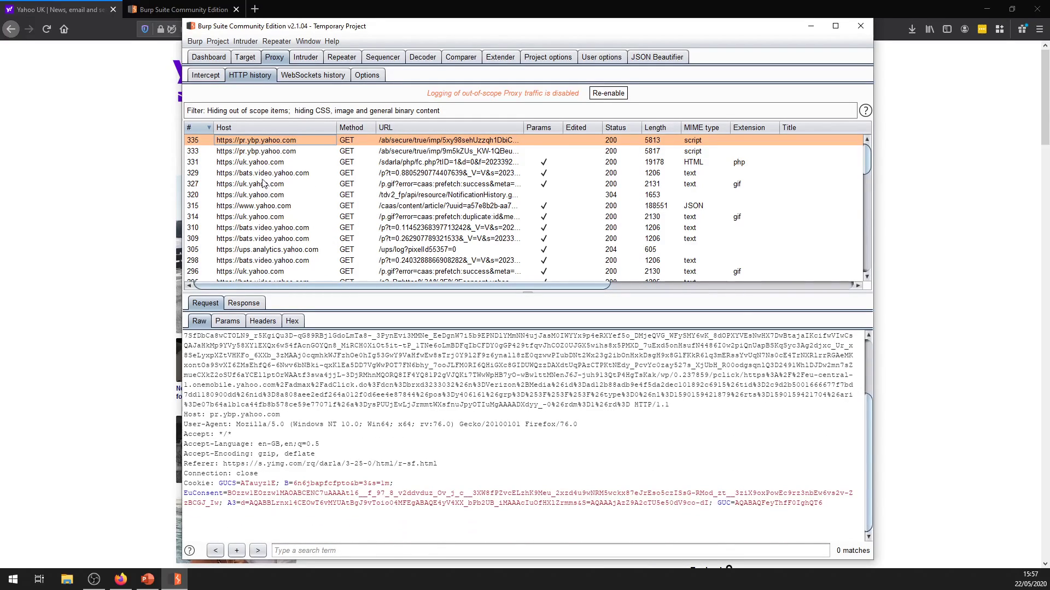
pyautogui.click(245, 57)
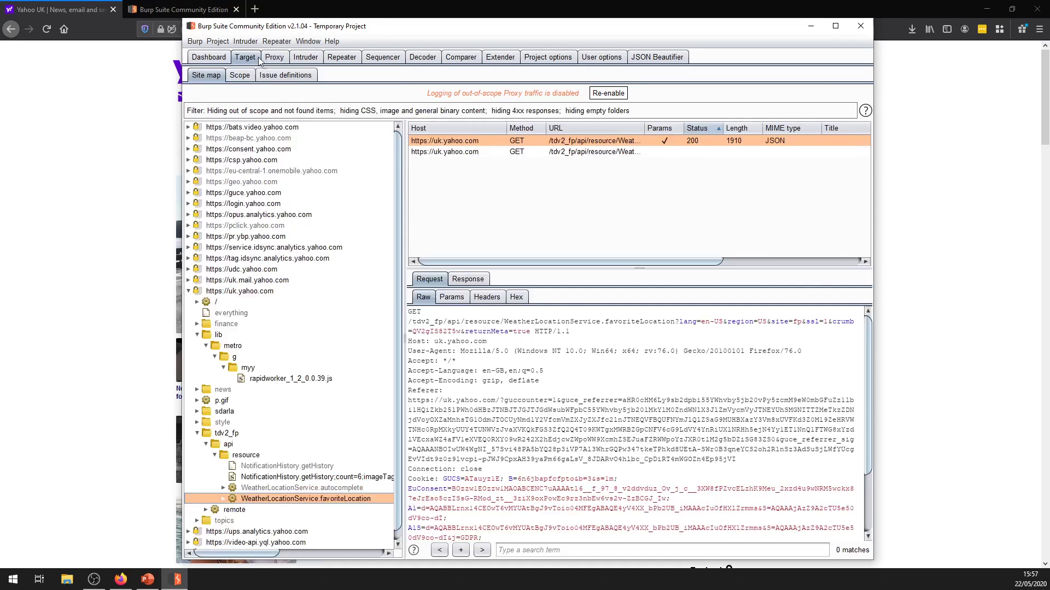
pyautogui.click(273, 57)
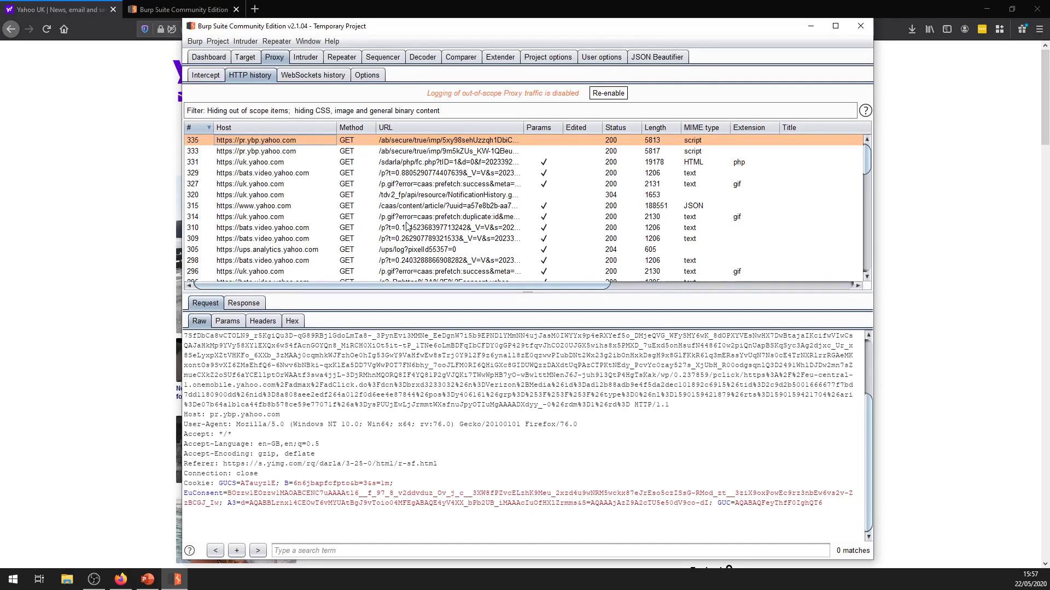
# Switch to Firefox, open the Karachi Plane Crash trending search on Yahoo, and return to Burp Suite.
pyautogui.click(124, 151)
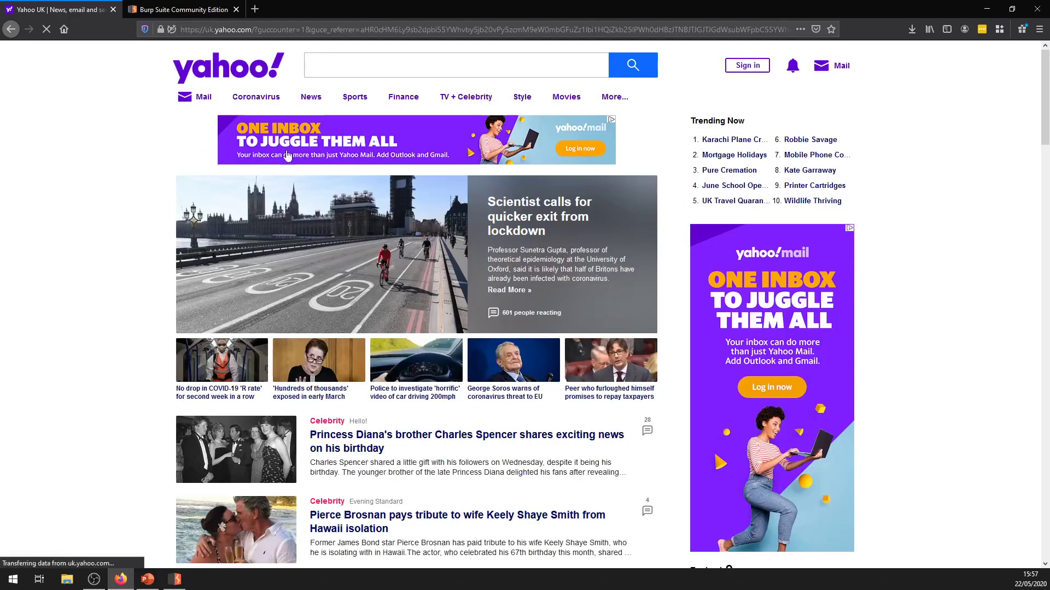
pyautogui.click(737, 145)
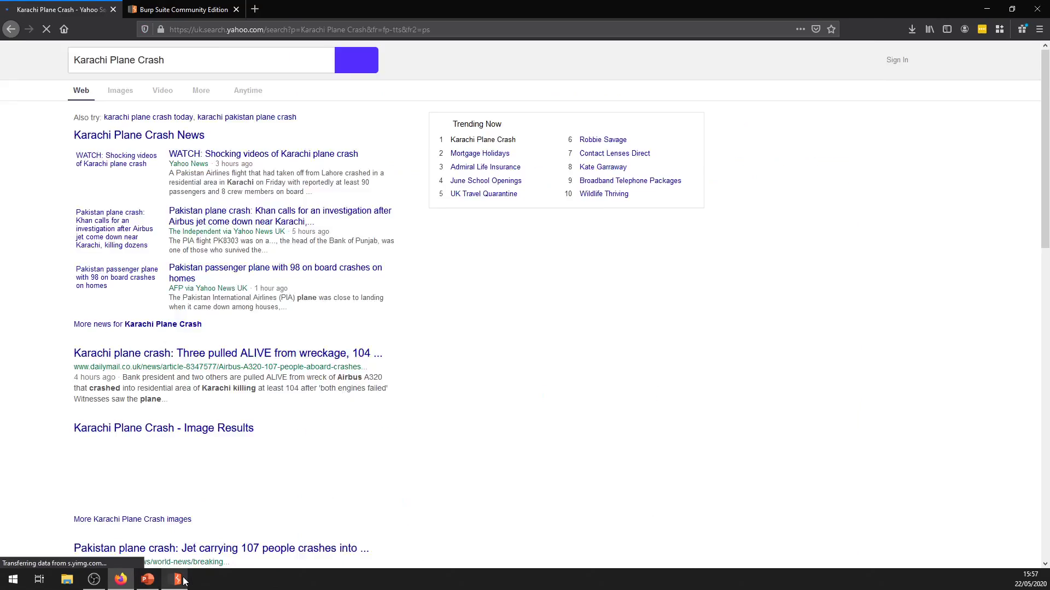
pyautogui.hotkey('alt', 'Tab')
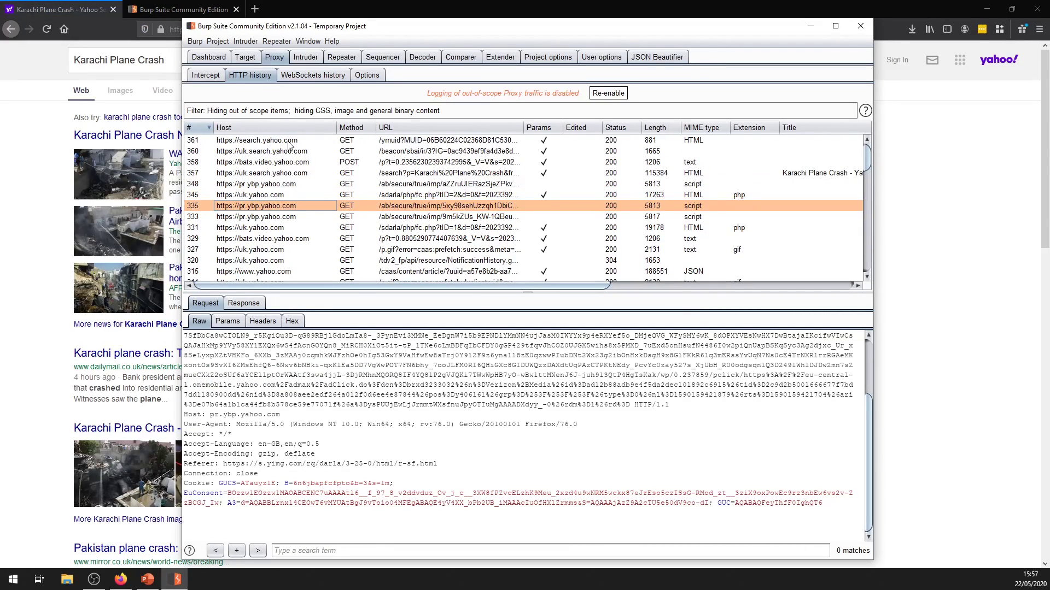
# Examine the captured uk.search.yahoo.com search request in the HTTP history and check the site map for added hosts.
pyautogui.click(306, 181)
pyautogui.click(314, 165)
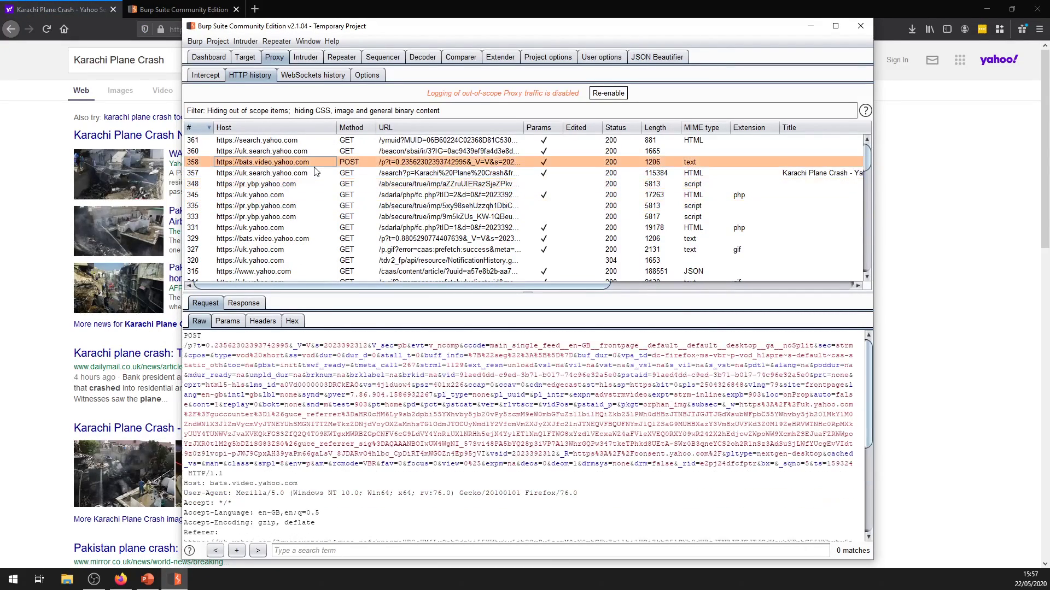
pyautogui.click(313, 180)
pyautogui.click(274, 174)
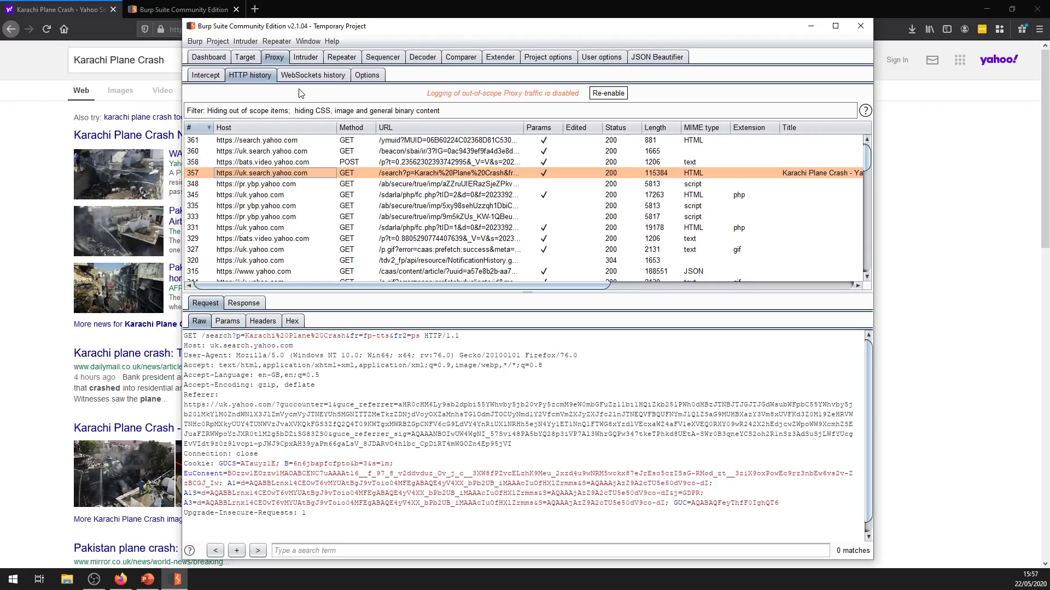
pyautogui.click(247, 58)
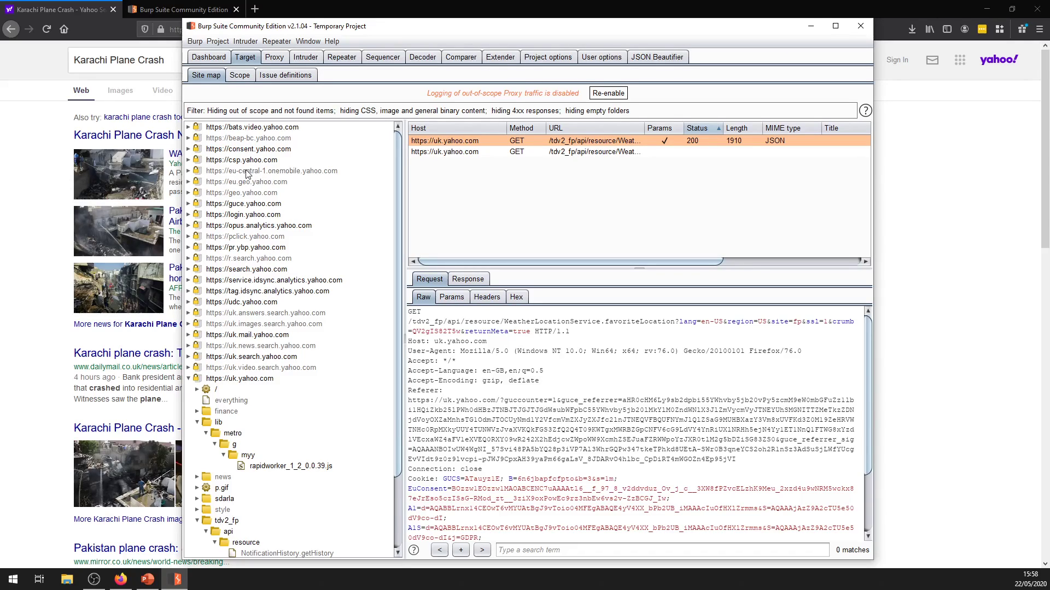
pyautogui.click(279, 57)
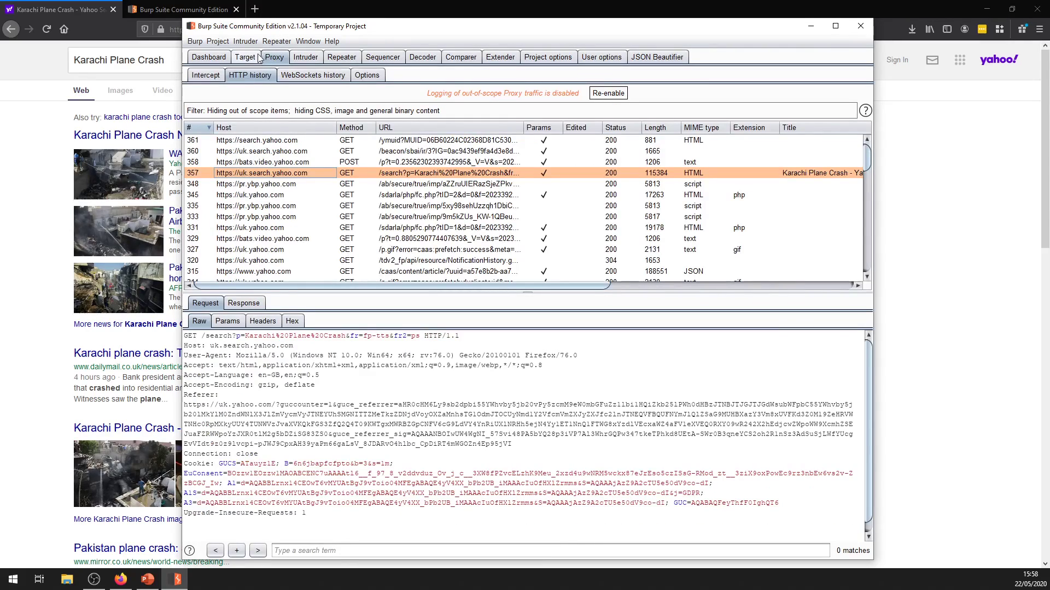
# Send the uk.search.yahoo.com Karachi Plane Crash request to Repeater, issue it from there, and read through the response.
pyautogui.rightClick(275, 178)
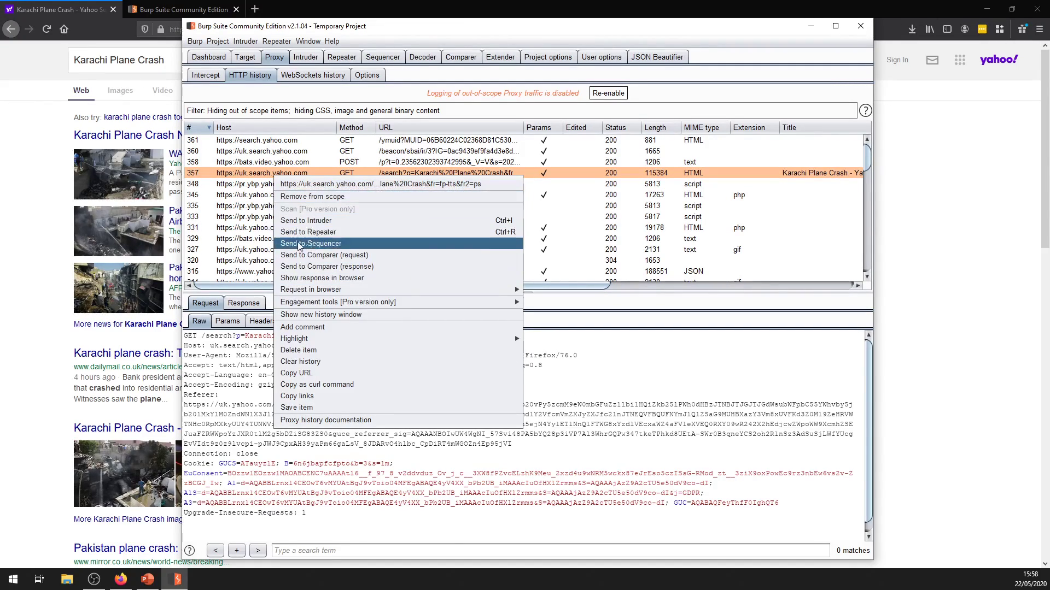
pyautogui.click(343, 234)
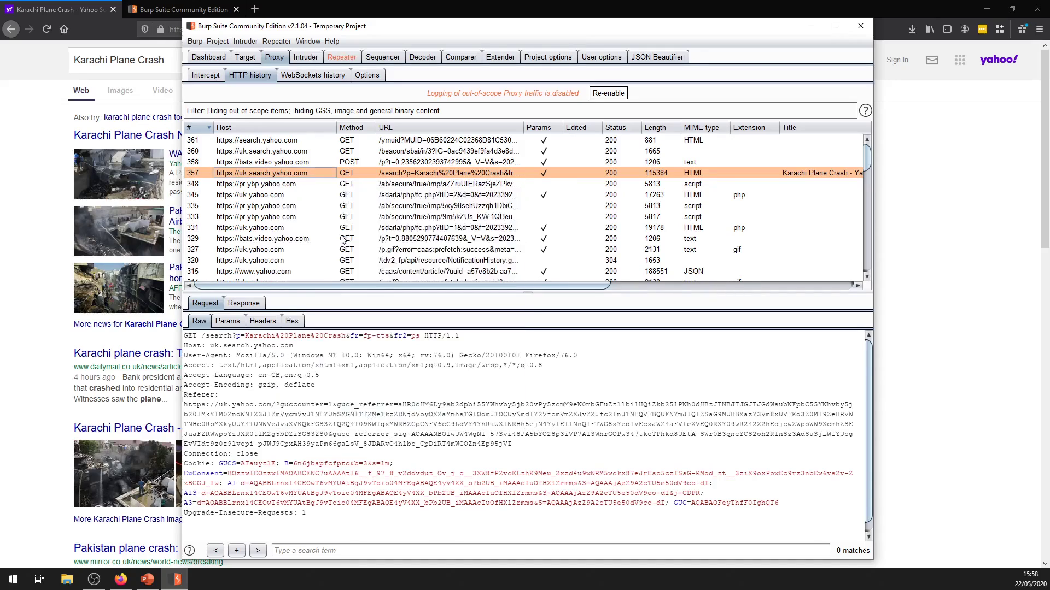
pyautogui.click(342, 58)
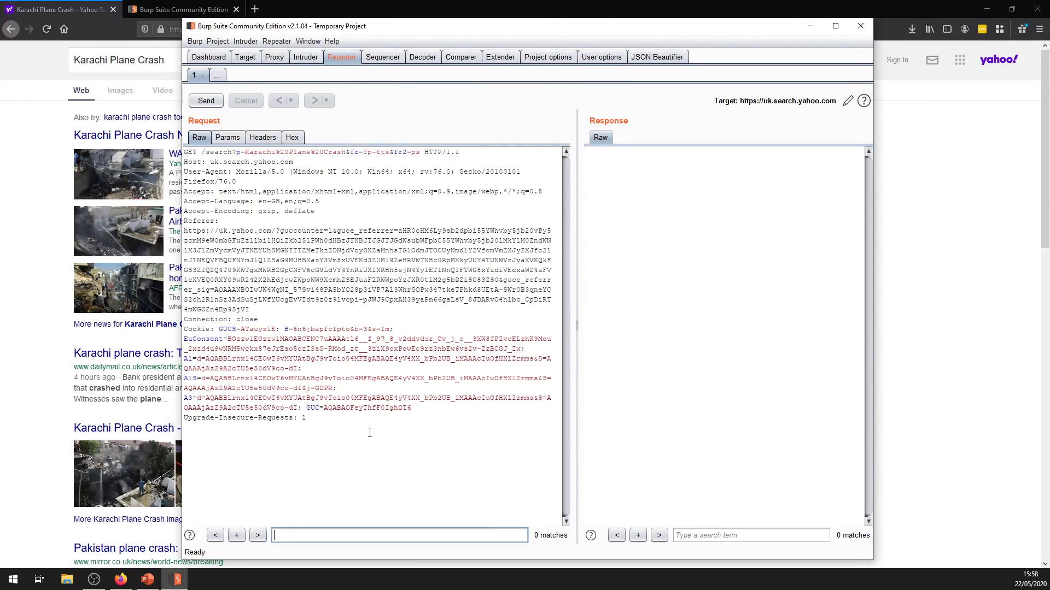
pyautogui.click(219, 102)
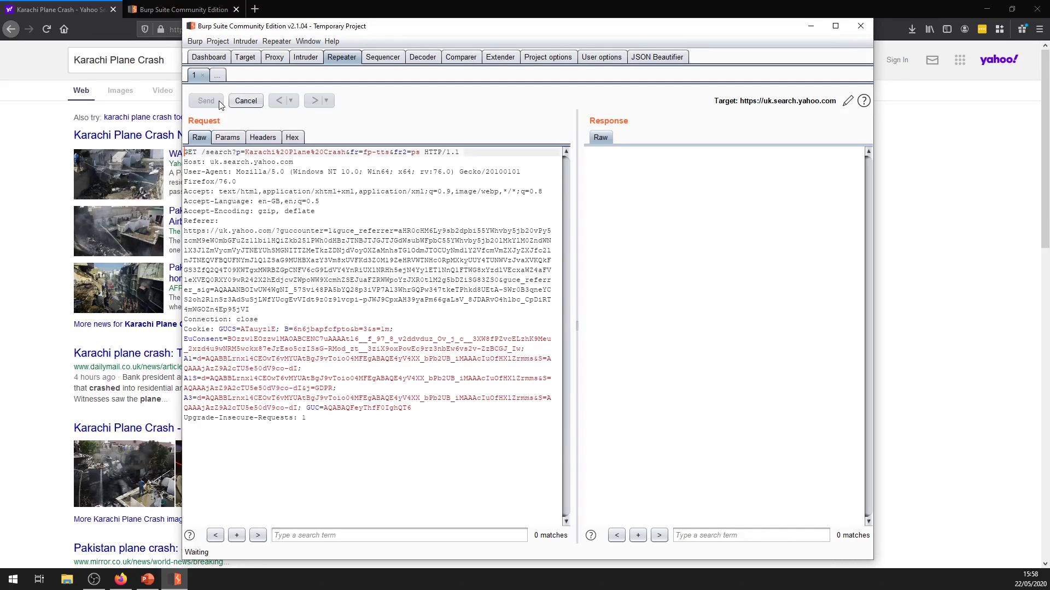
pyautogui.scroll(-5, 617, 292)
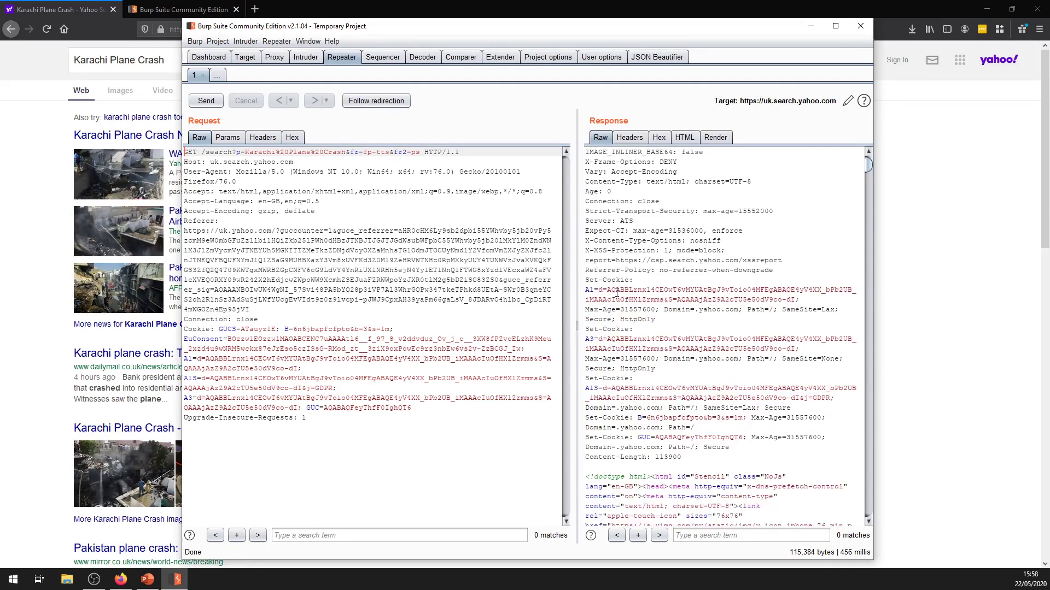
# Read further through the uk.search.yahoo.com response body in Repeater and highlight the request's p search value.
pyautogui.scroll(-9, 617, 292)
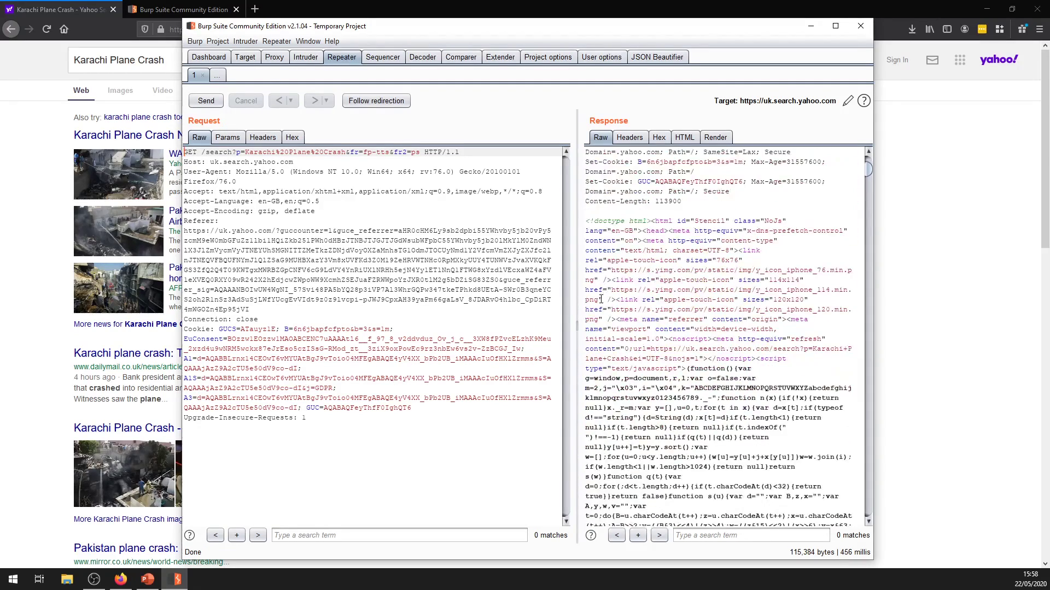
pyautogui.scroll(-2, 635, 342)
pyautogui.scroll(-3, 664, 438)
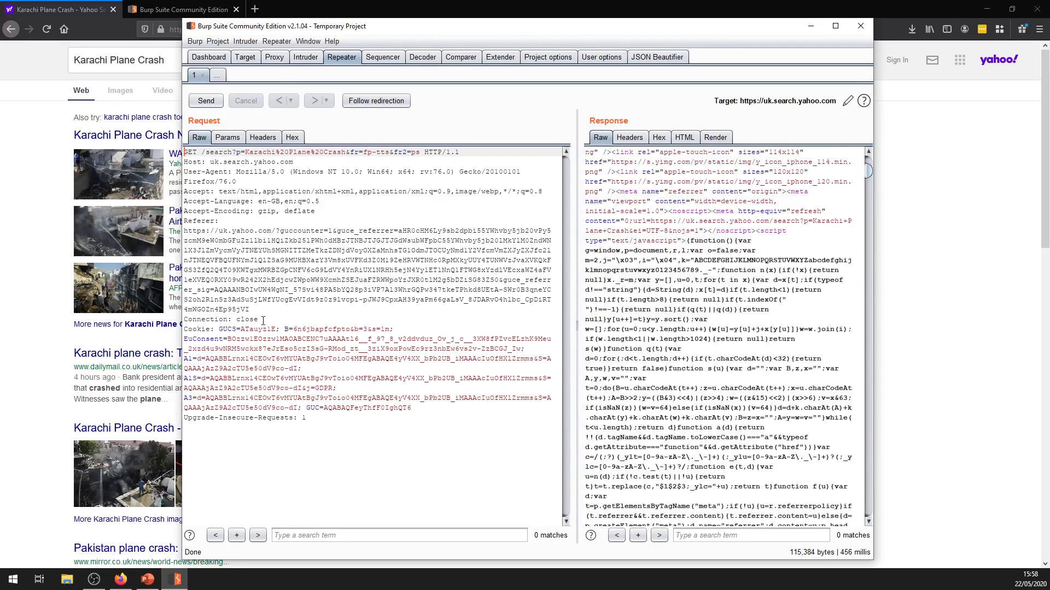
pyautogui.moveTo(242, 153); pyautogui.dragTo(345, 153)
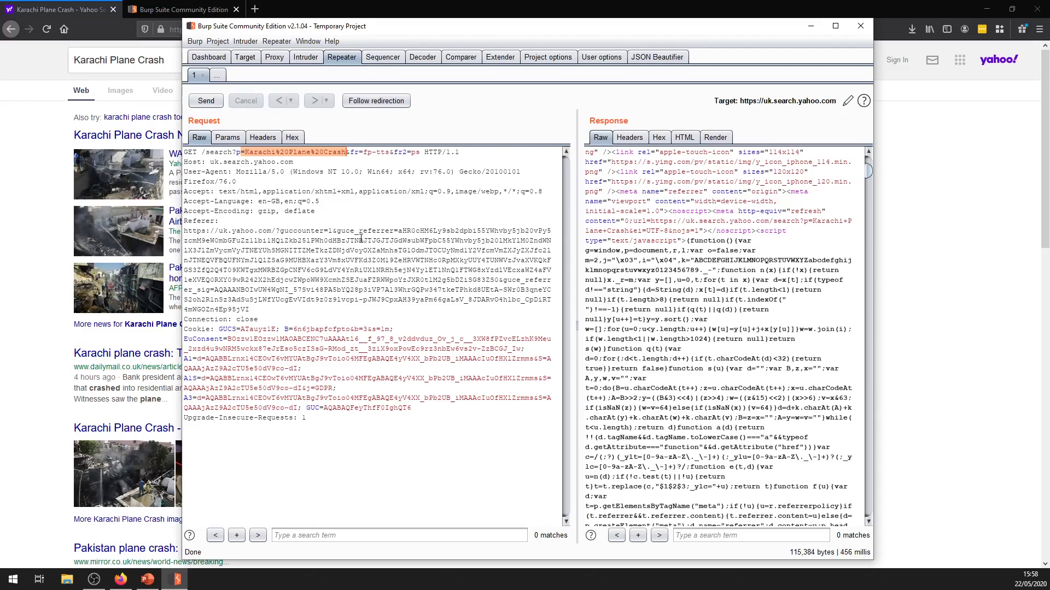
pyautogui.click(343, 161)
pyautogui.click(340, 155)
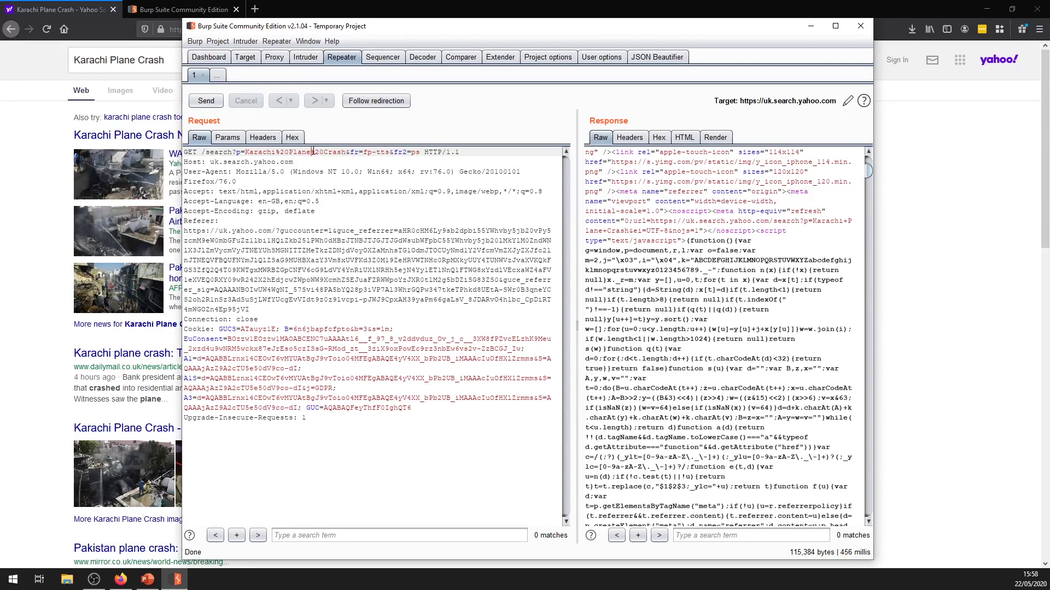
# Shorten the request's p parameter to Karachi%20Plane, reissue it from Repeater, and read the response.
pyautogui.moveTo(311, 153); pyautogui.dragTo(346, 153)
pyautogui.press('Delete')
pyautogui.click(206, 101)
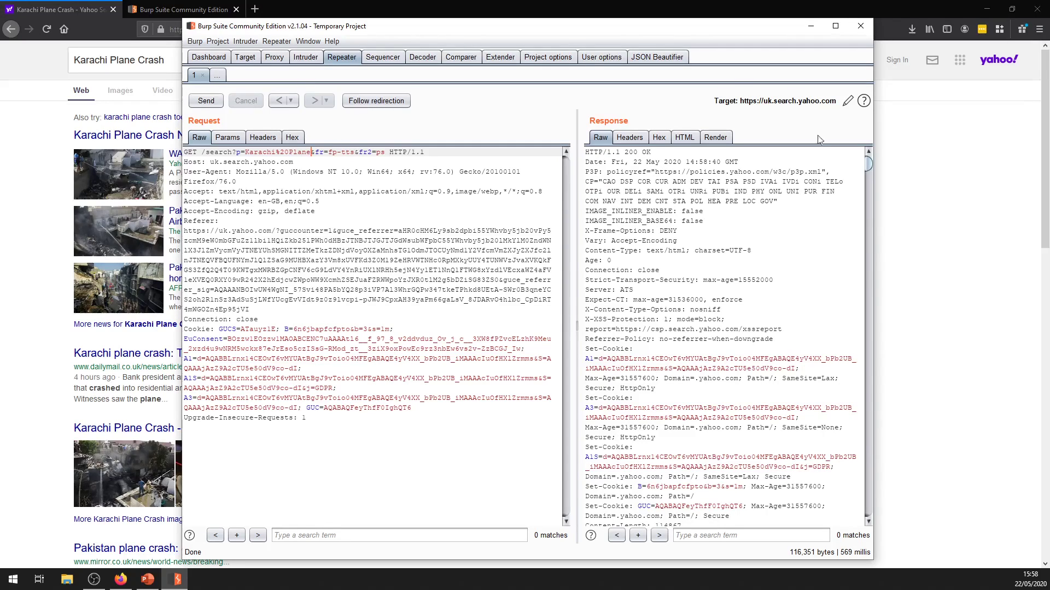
pyautogui.scroll(-8, 628, 338)
pyautogui.scroll(-1, 628, 338)
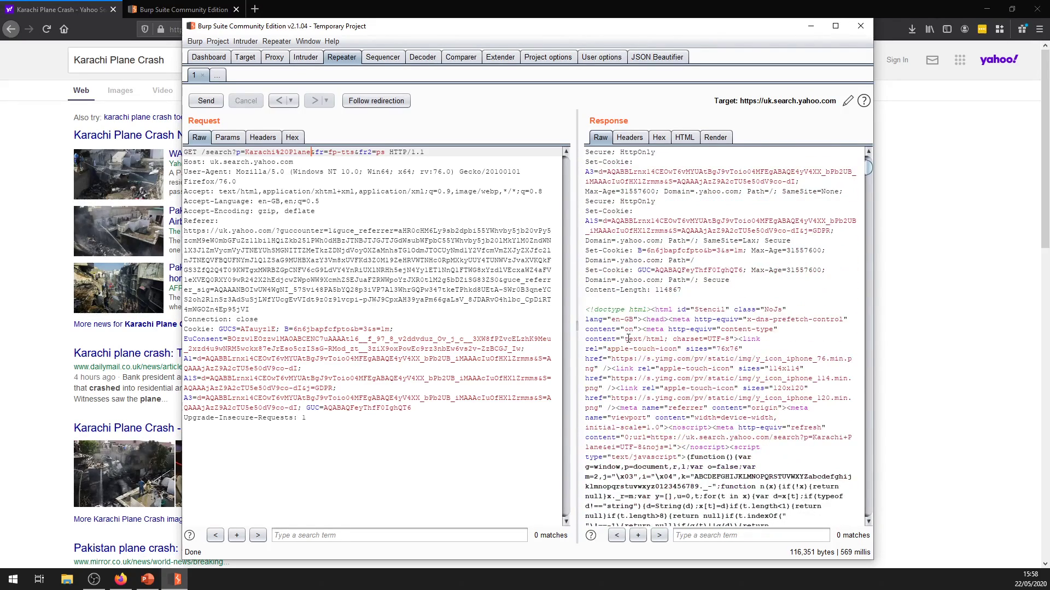
# Clear the value of the fr2 parameter in the search request and reissue it from Repeater.
pyautogui.click(345, 459)
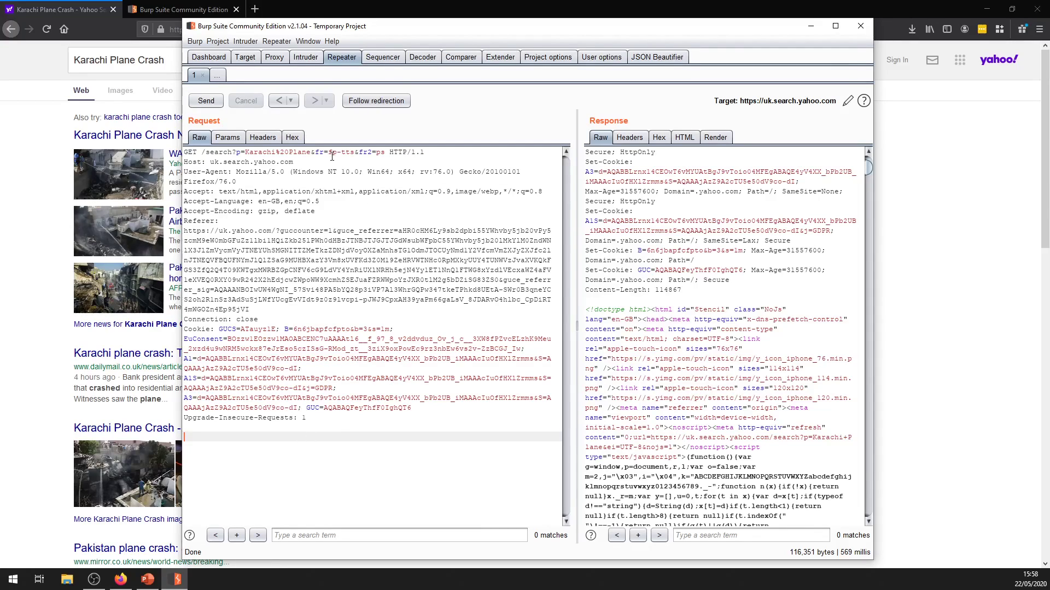
pyautogui.moveTo(312, 153); pyautogui.dragTo(379, 151)
pyautogui.press('BackSpace')
pyautogui.click(206, 101)
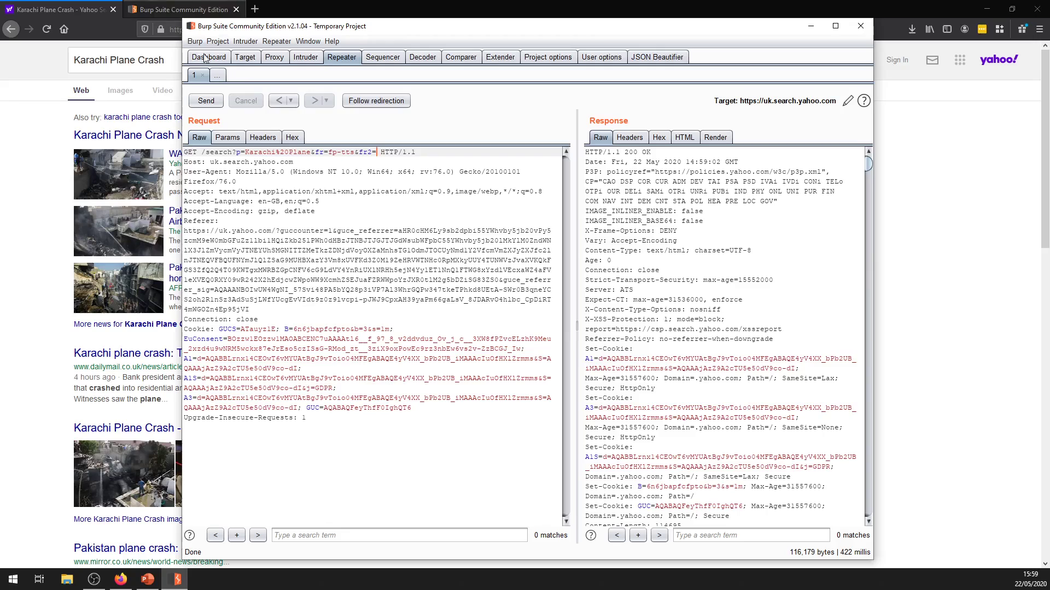
# Send WeatherLocationService.favoriteLocation under uk.yahoo.com in the site map to Repeater and issue the request.
pyautogui.click(245, 56)
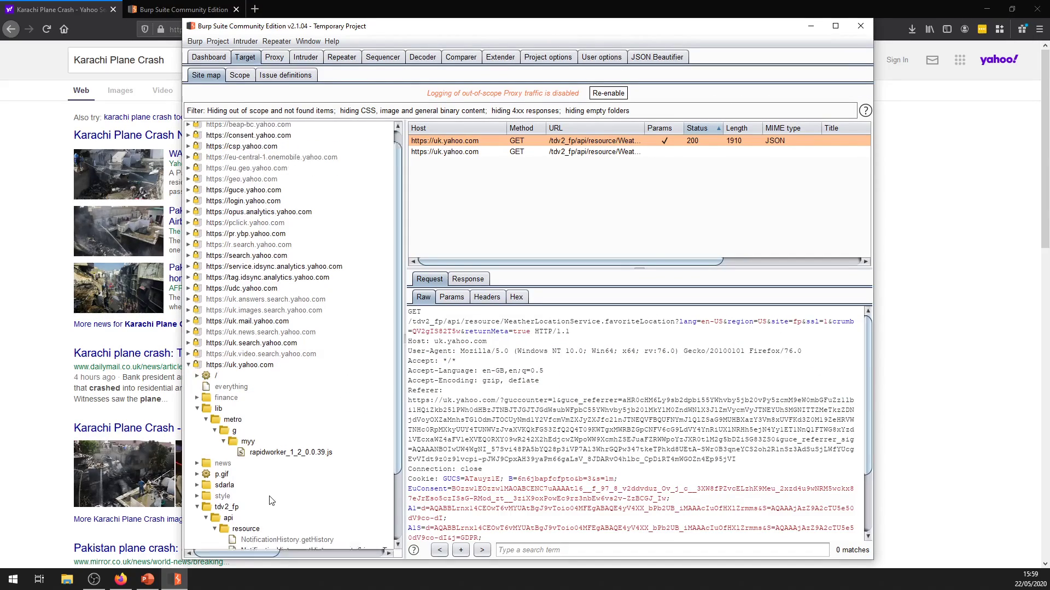
pyautogui.scroll(-3, 247, 432)
pyautogui.rightClick(272, 504)
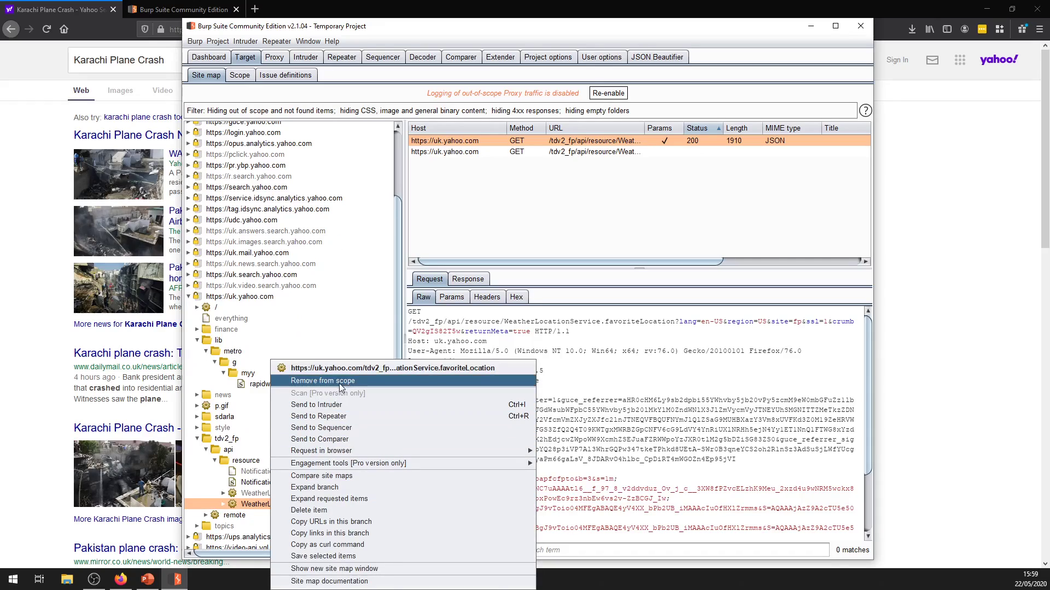
pyautogui.click(337, 417)
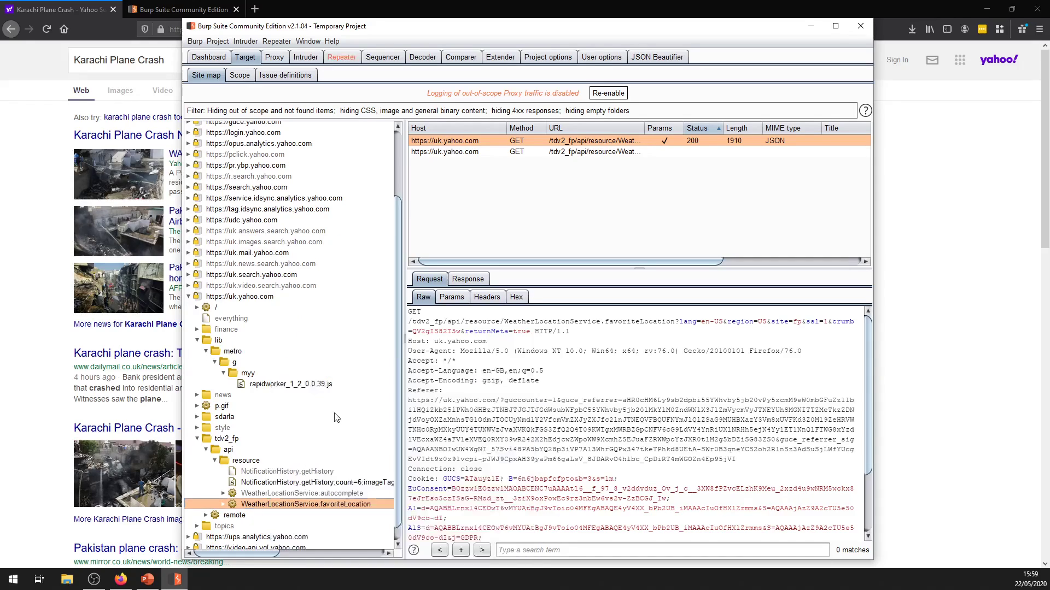
pyautogui.click(342, 57)
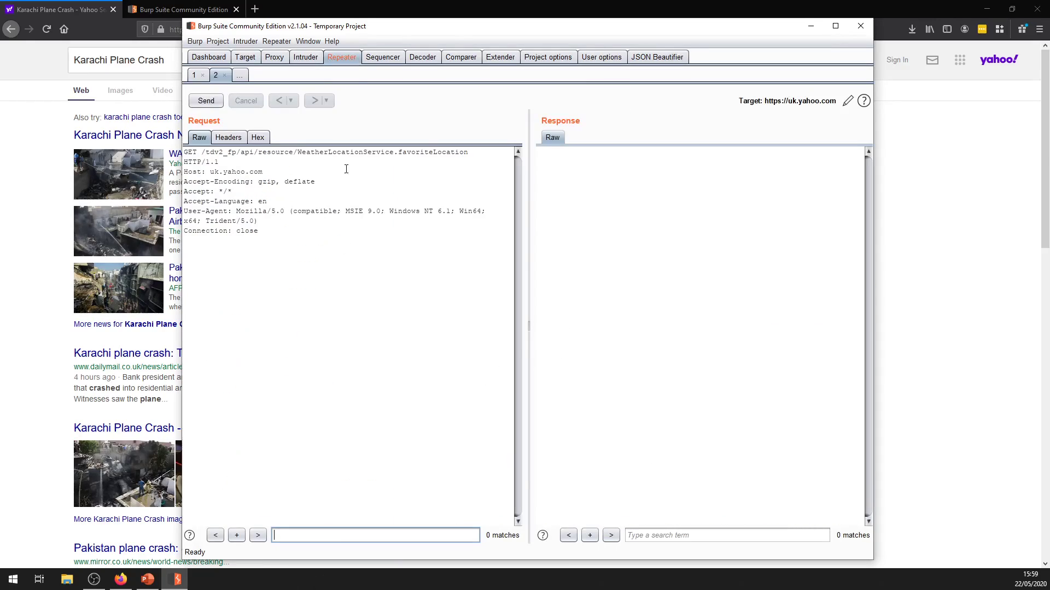
pyautogui.click(202, 99)
pyautogui.moveTo(581, 494); pyautogui.dragTo(570, 437)
# Examine the captured WeatherLocationService.favoriteLocation request and its response headers and JSON body in the target site map.
pyautogui.click(245, 57)
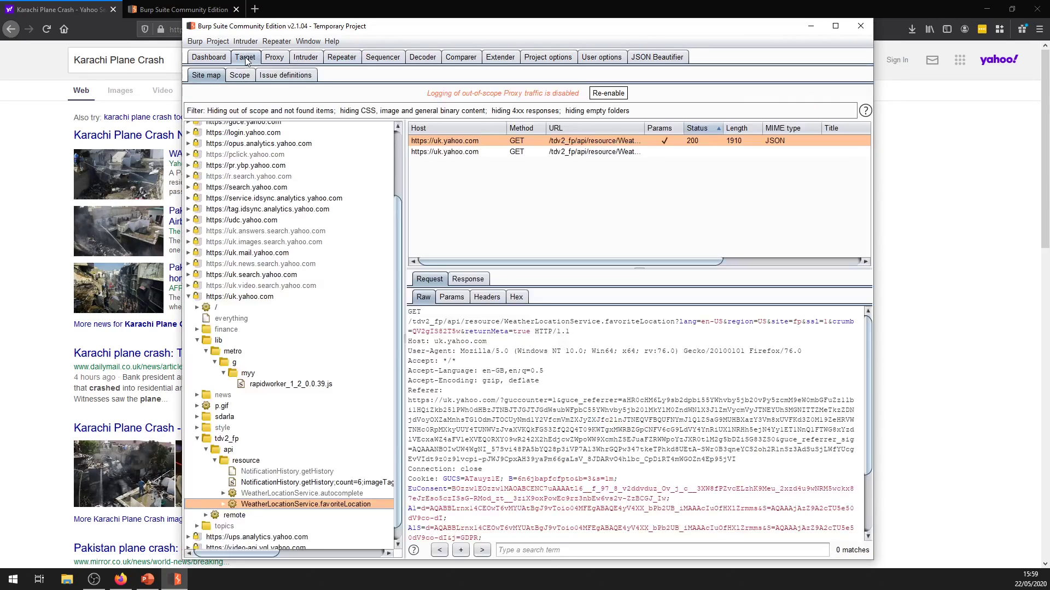
pyautogui.scroll(-2, 466, 471)
pyautogui.scroll(-2, 466, 471)
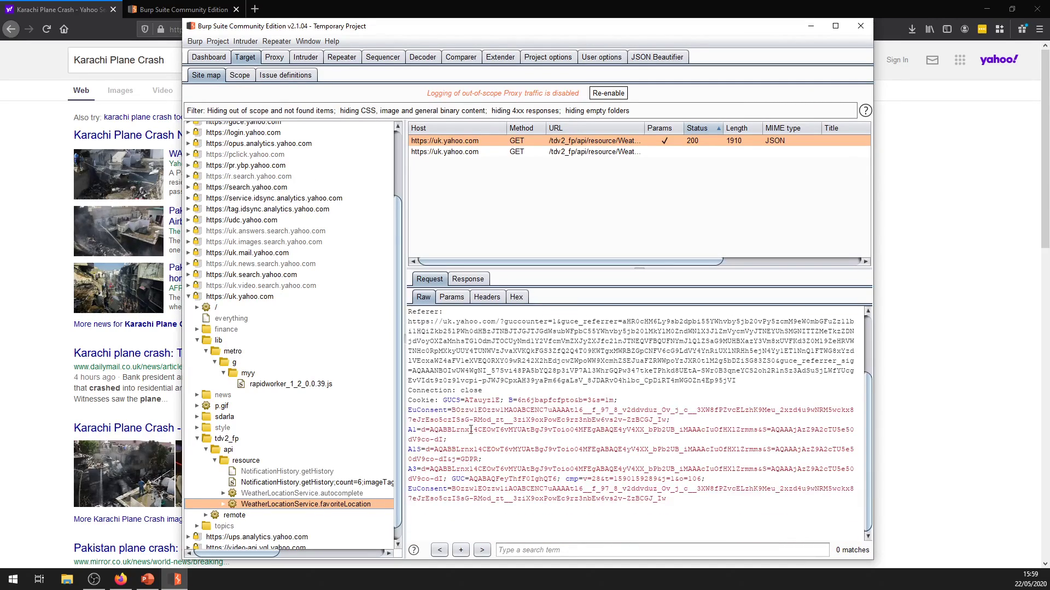
pyautogui.click(467, 279)
pyautogui.scroll(-4, 529, 469)
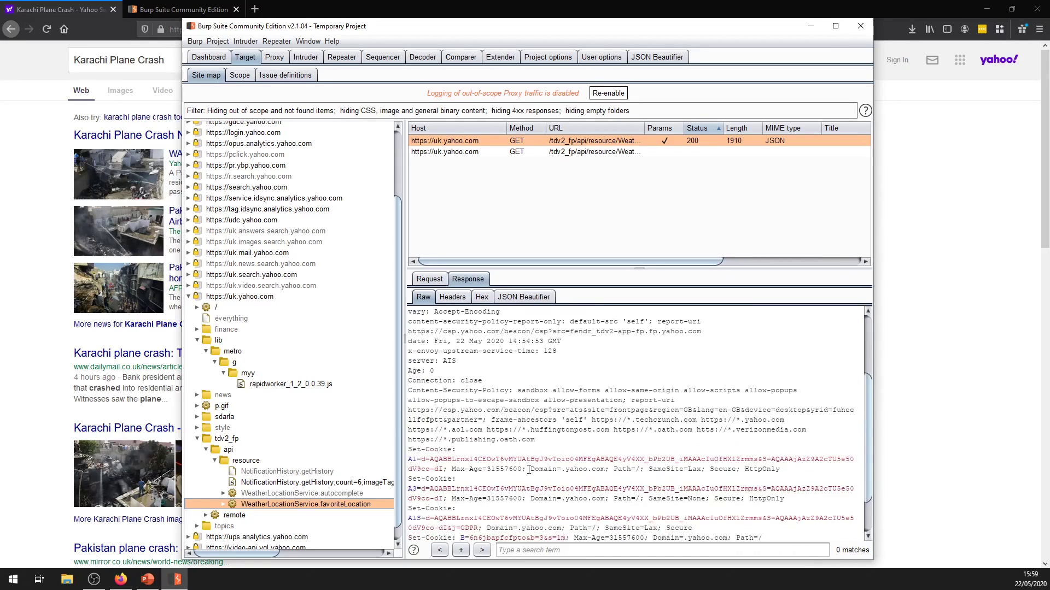
pyautogui.scroll(-2, 529, 469)
pyautogui.moveTo(486, 509); pyautogui.dragTo(414, 515)
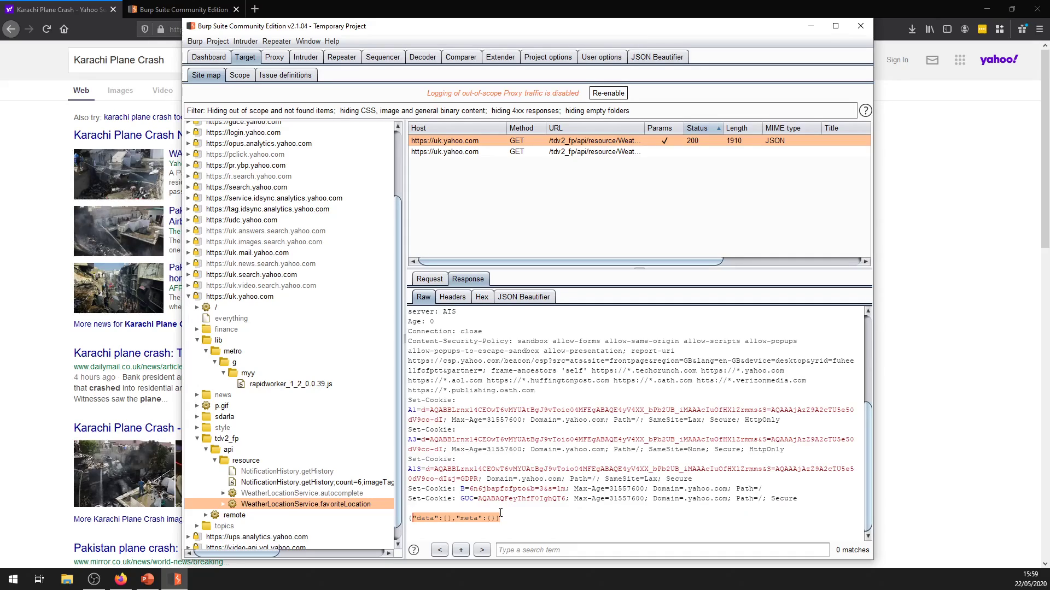
pyautogui.scroll(1, 499, 513)
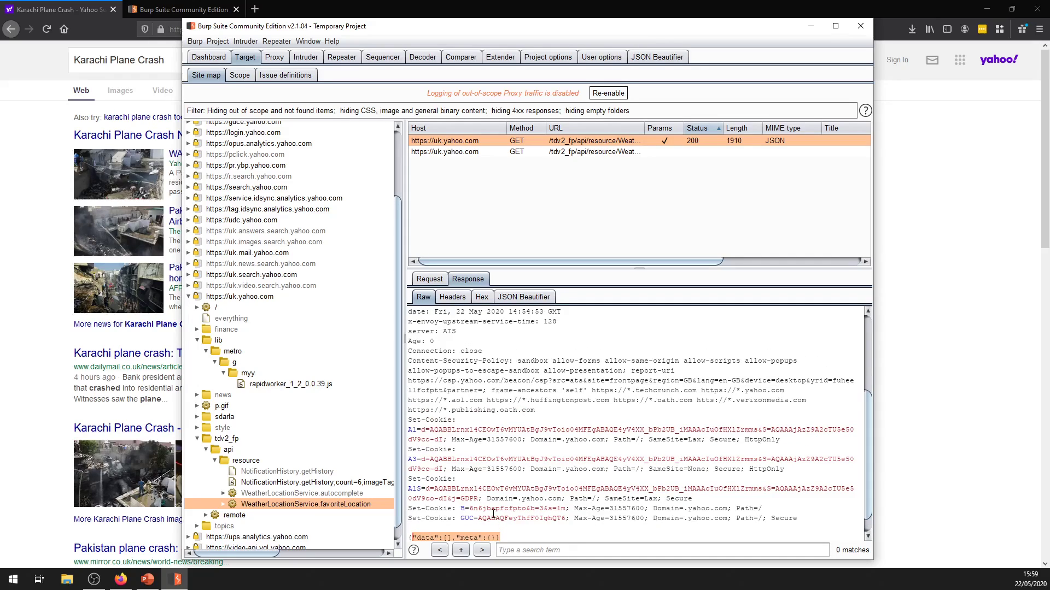
pyautogui.scroll(5, 432, 474)
pyautogui.moveTo(515, 489); pyautogui.dragTo(430, 298)
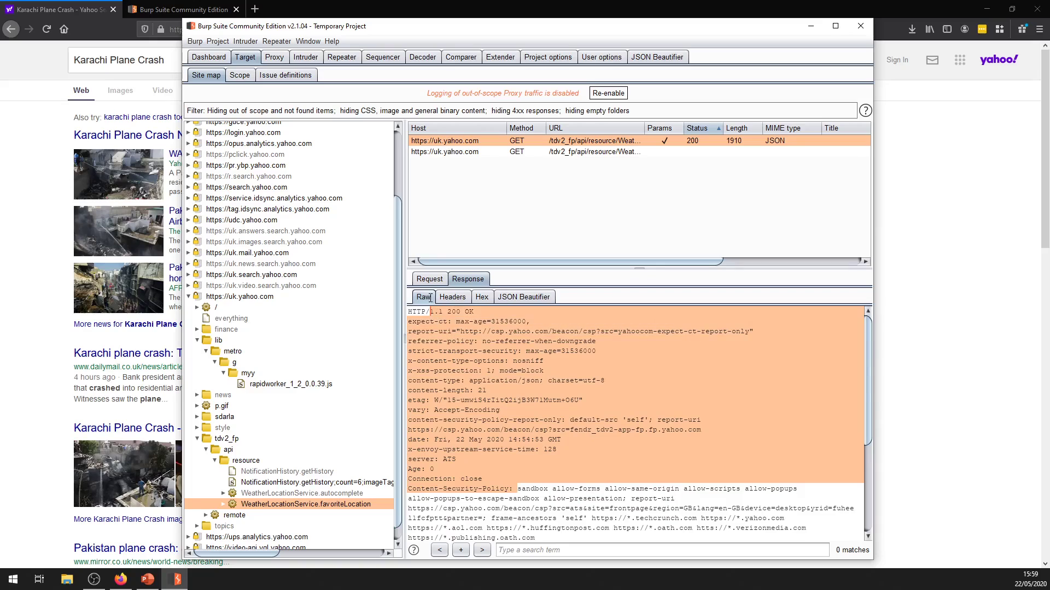
# Send the NotificationHistory.getHistory request with count=6 from the site map to Repeater, issue it, and inspect the response.
pyautogui.click(340, 482)
pyautogui.rightClick(339, 482)
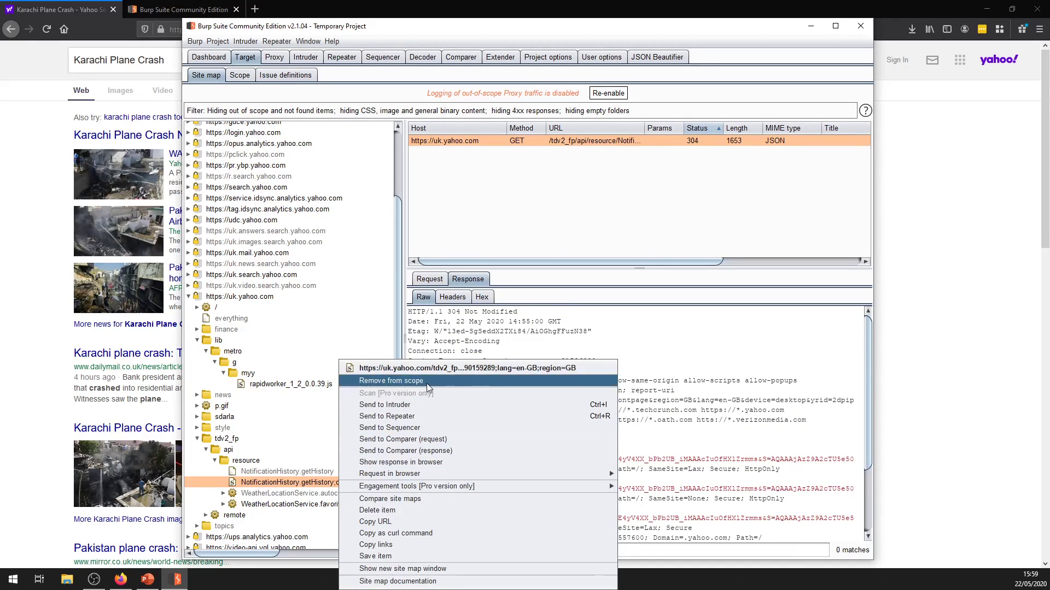
pyautogui.click(411, 416)
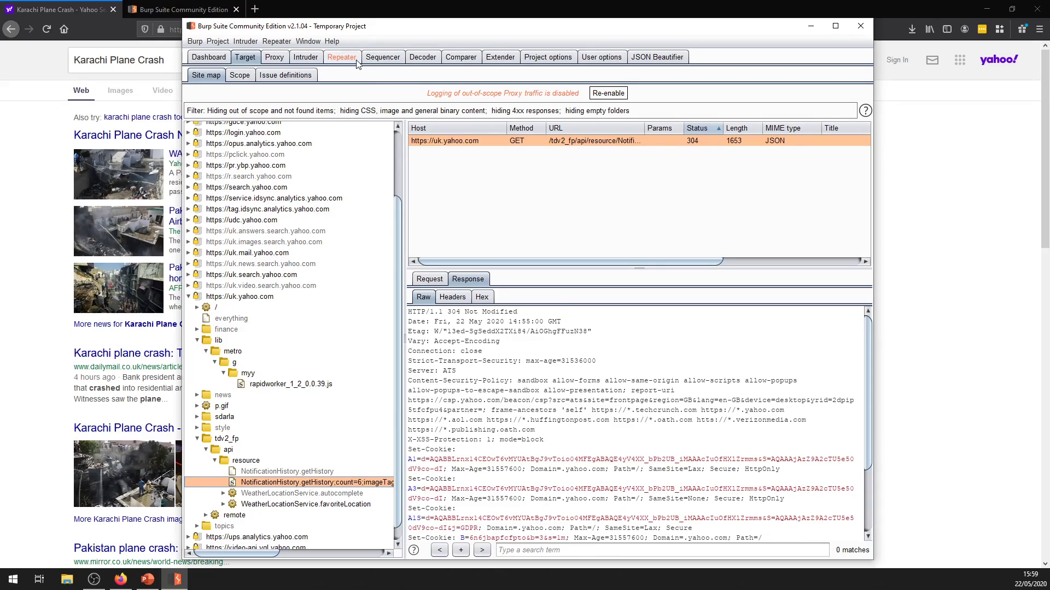
pyautogui.click(341, 57)
pyautogui.click(206, 101)
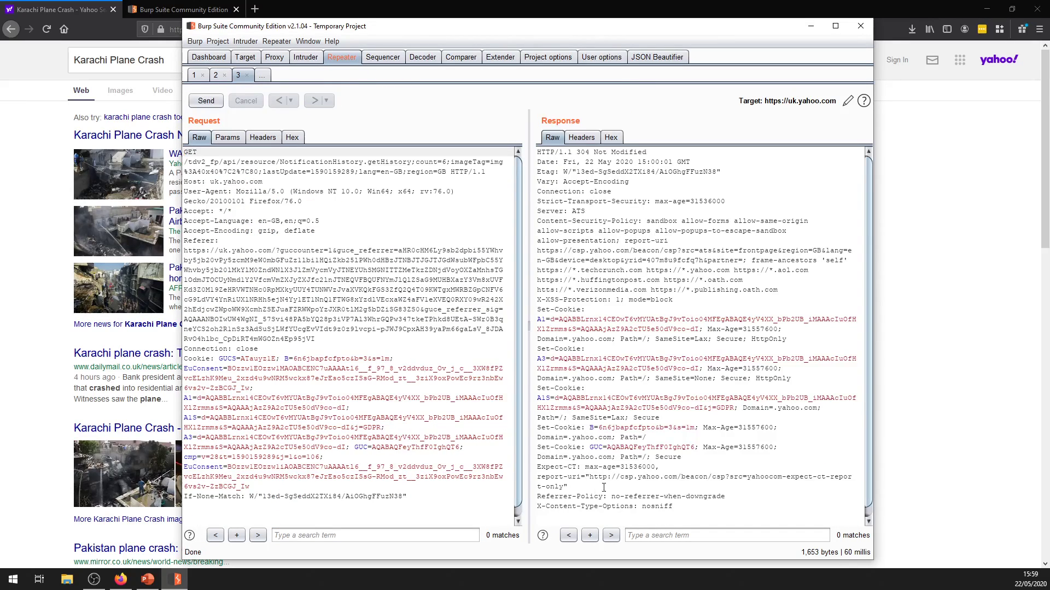
pyautogui.scroll(-1, 603, 487)
pyautogui.moveTo(736, 483); pyautogui.dragTo(632, 393)
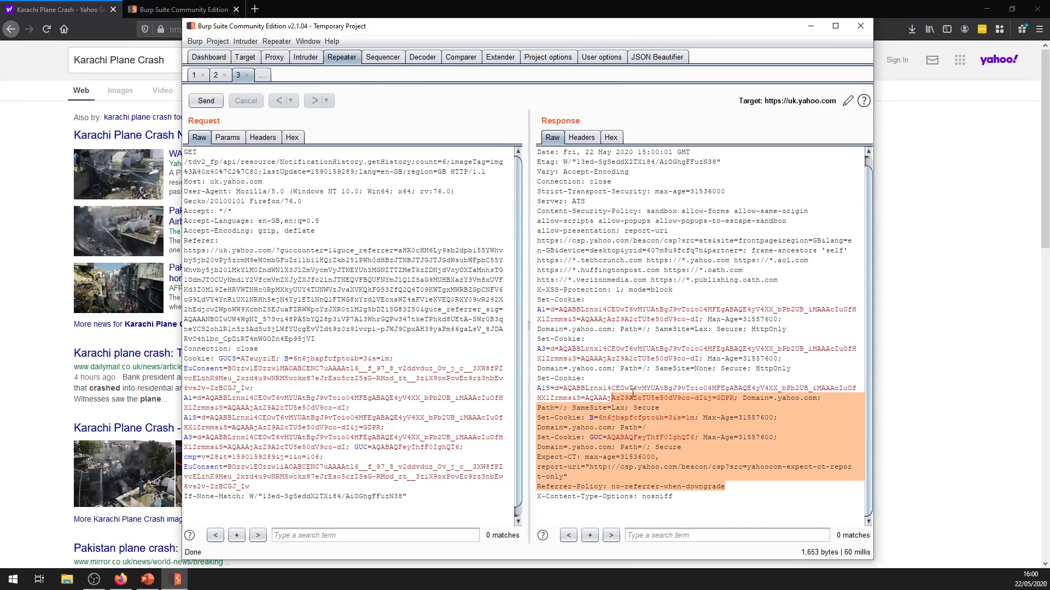
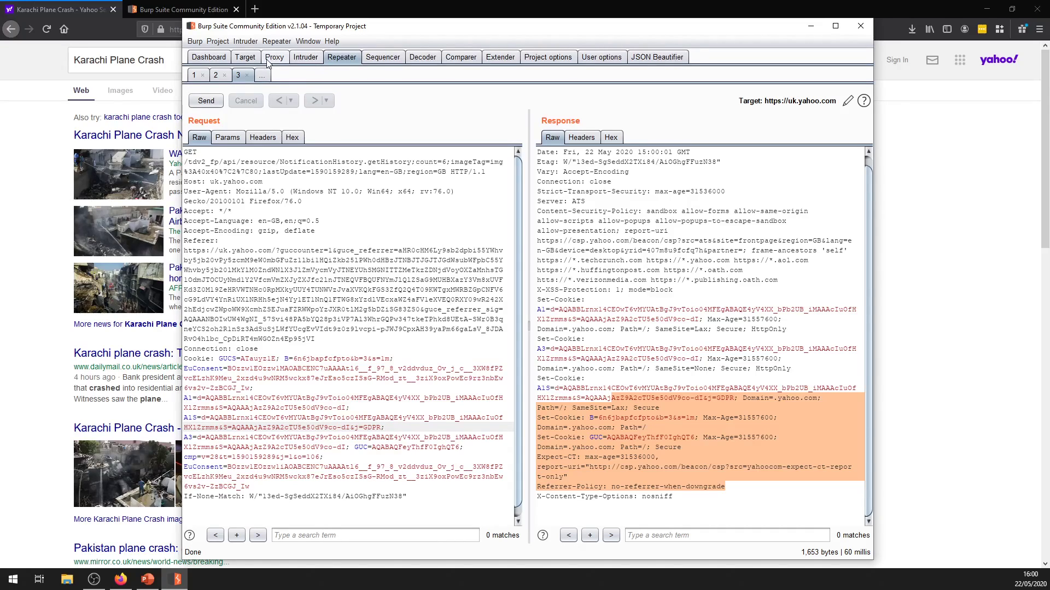
# Send the NotificationHistory.getHistory request from the site map to Intruder and open its attack configuration.
pyautogui.click(245, 57)
pyautogui.rightClick(342, 486)
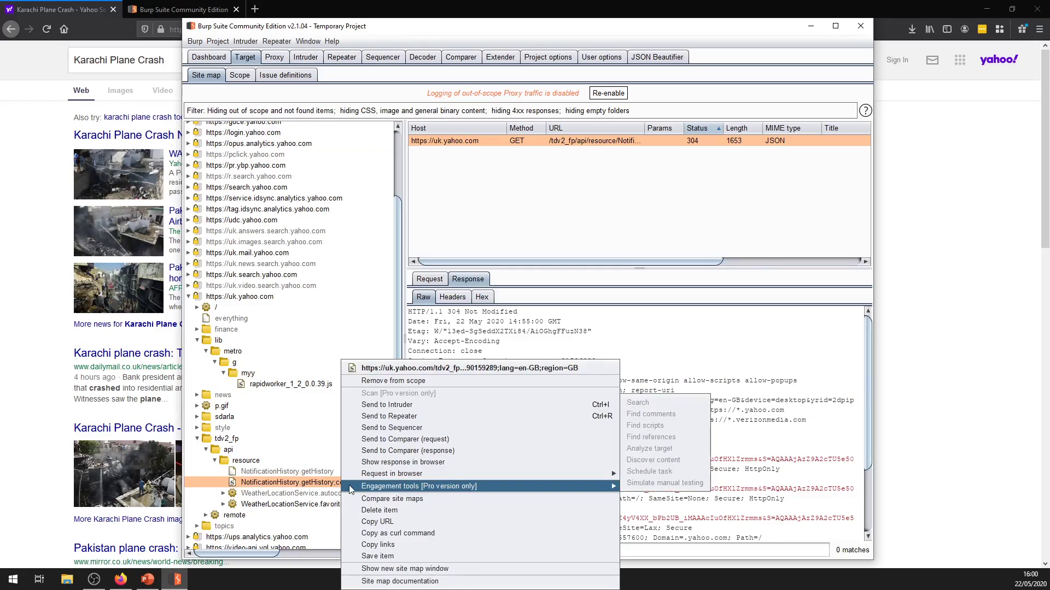
pyautogui.click(377, 405)
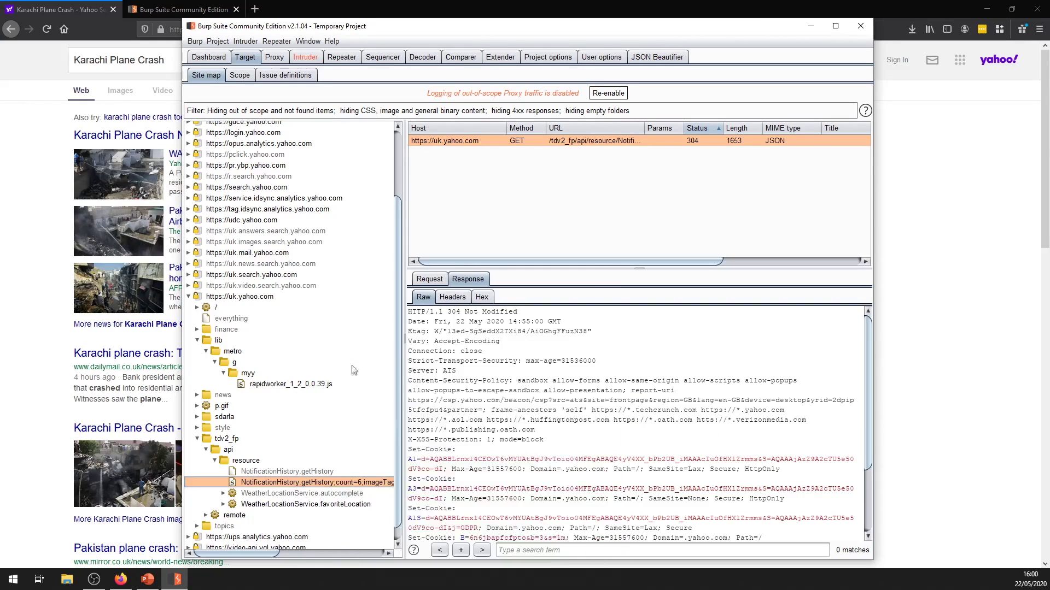
pyautogui.click(307, 59)
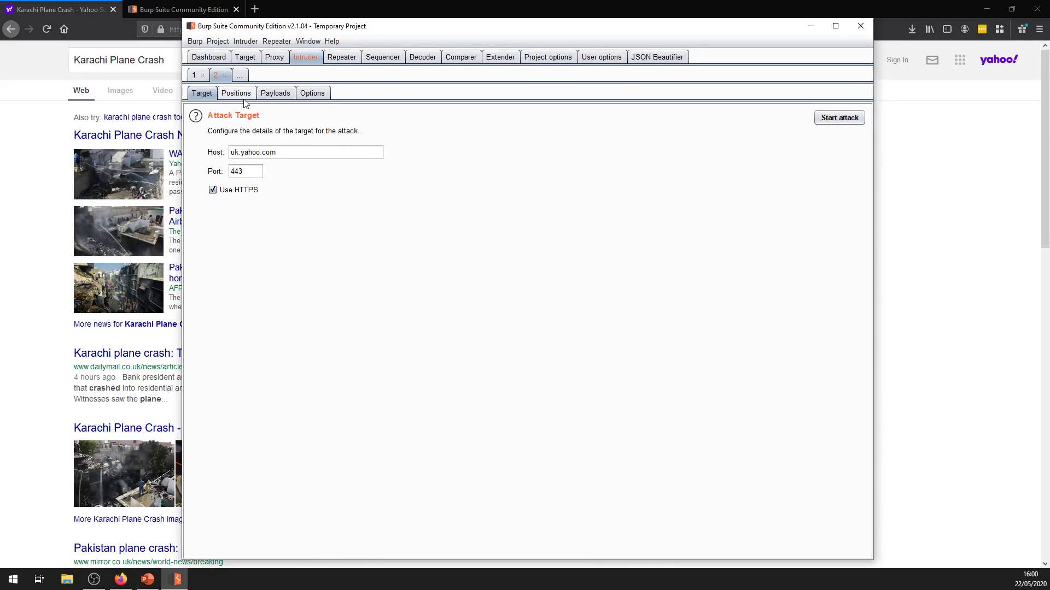
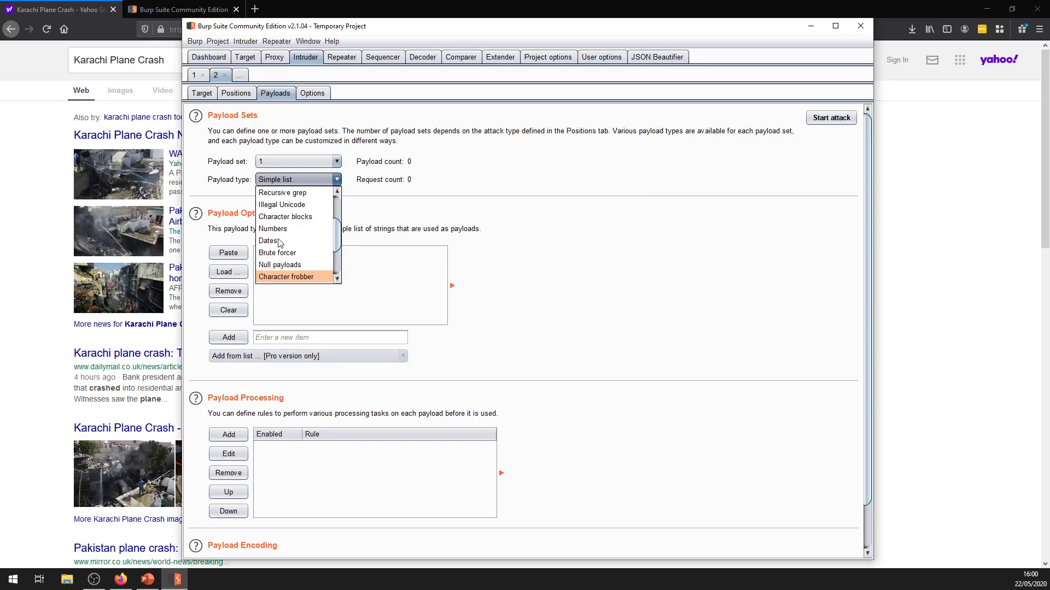
# Set the Intruder payload type to Null payloads, generate 10 payloads, and start the attack.
pyautogui.click(288, 266)
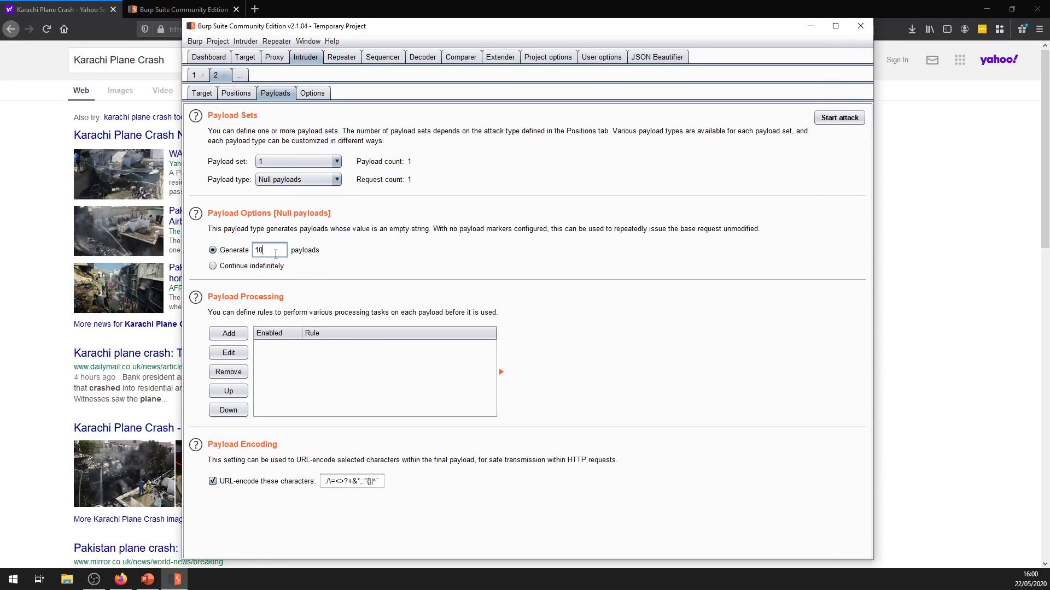
pyautogui.click(838, 119)
pyautogui.click(755, 315)
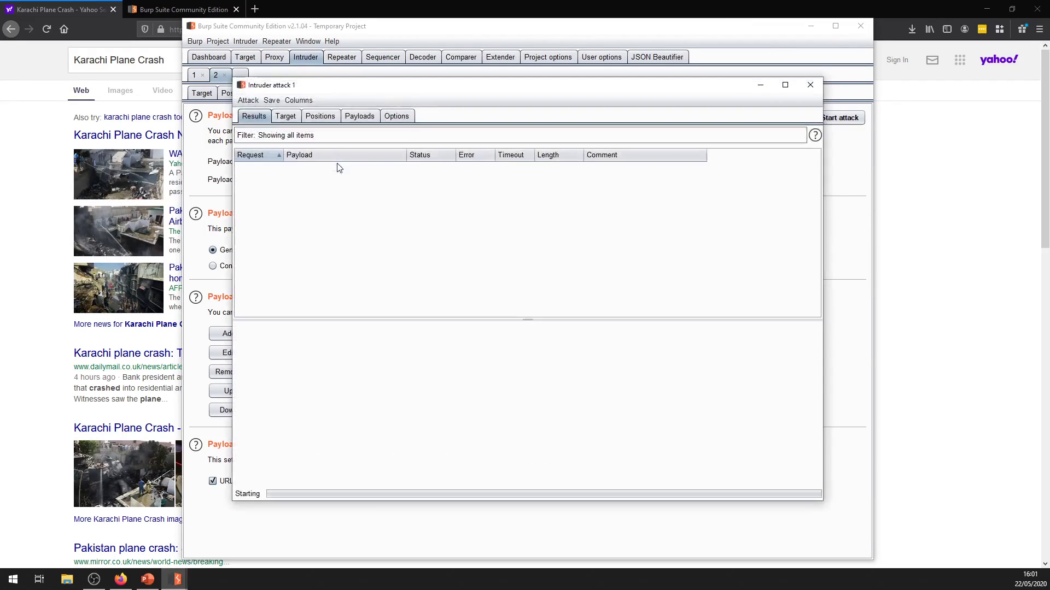
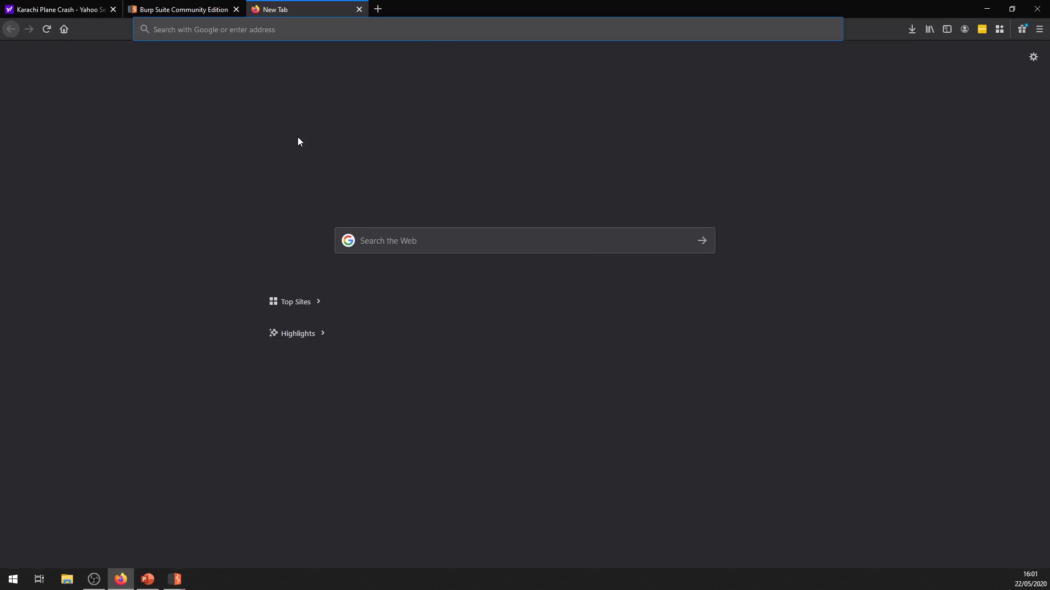
# Search the web for fuzzdb in Firefox and open the discovery folder of the fuzzdb-project/fuzzdb GitHub repository.
pyautogui.write('fuzz')
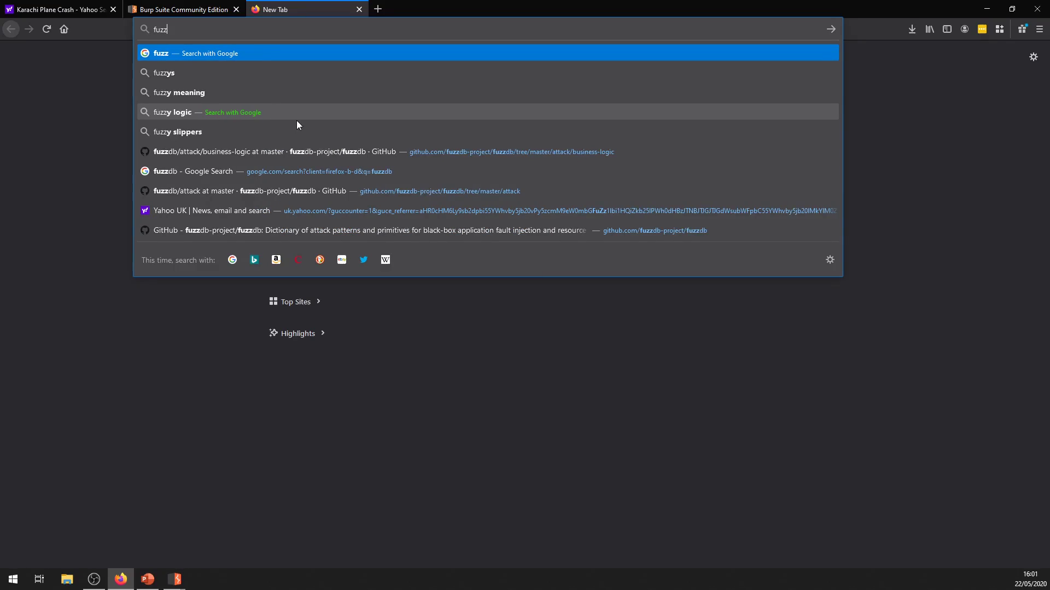
pyautogui.write('db')
pyautogui.press('Return')
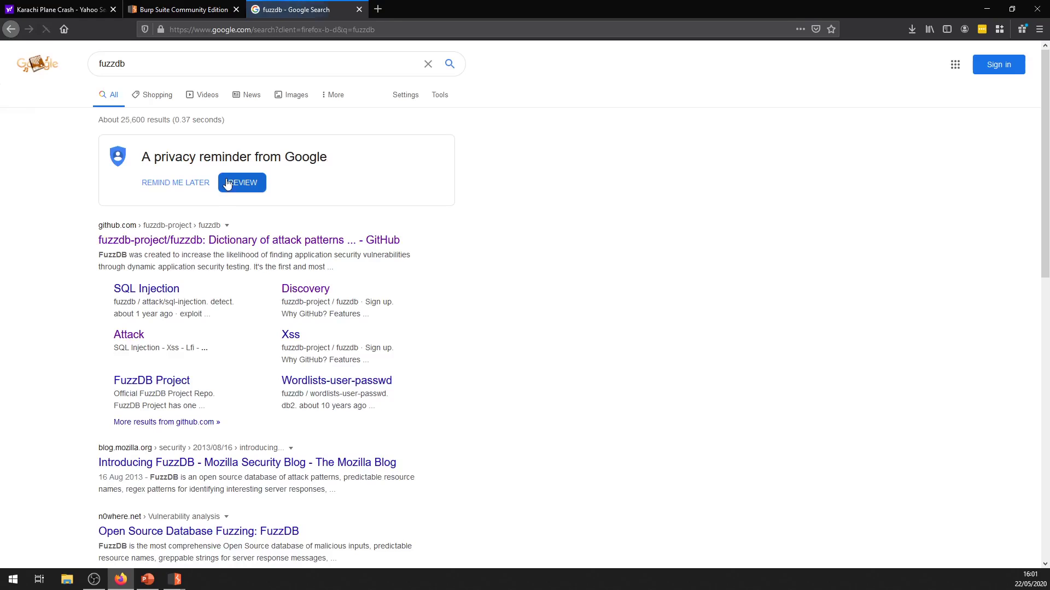
pyautogui.click(178, 240)
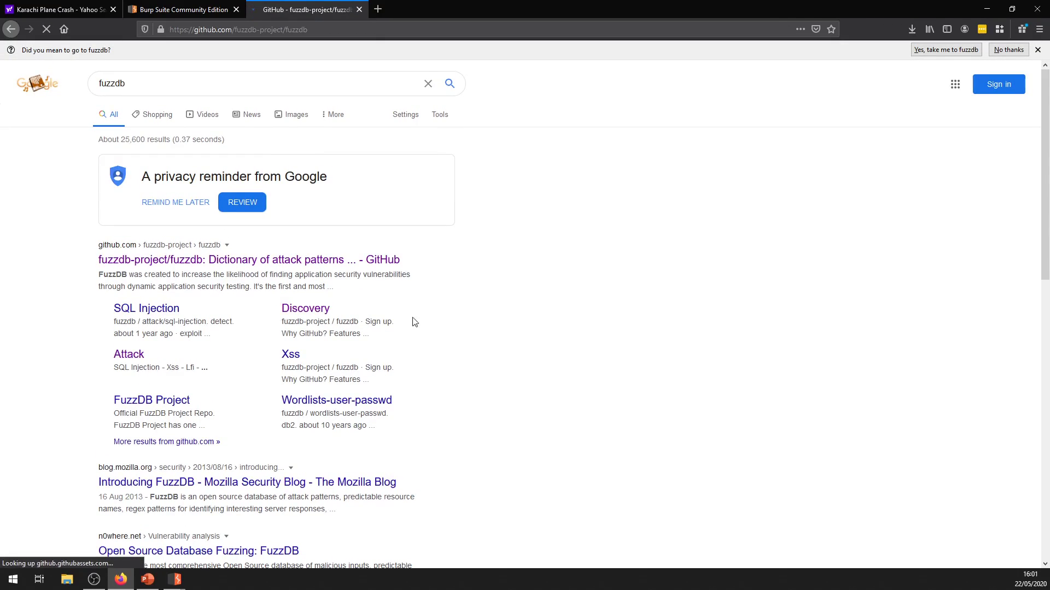
pyautogui.scroll(-3, 285, 268)
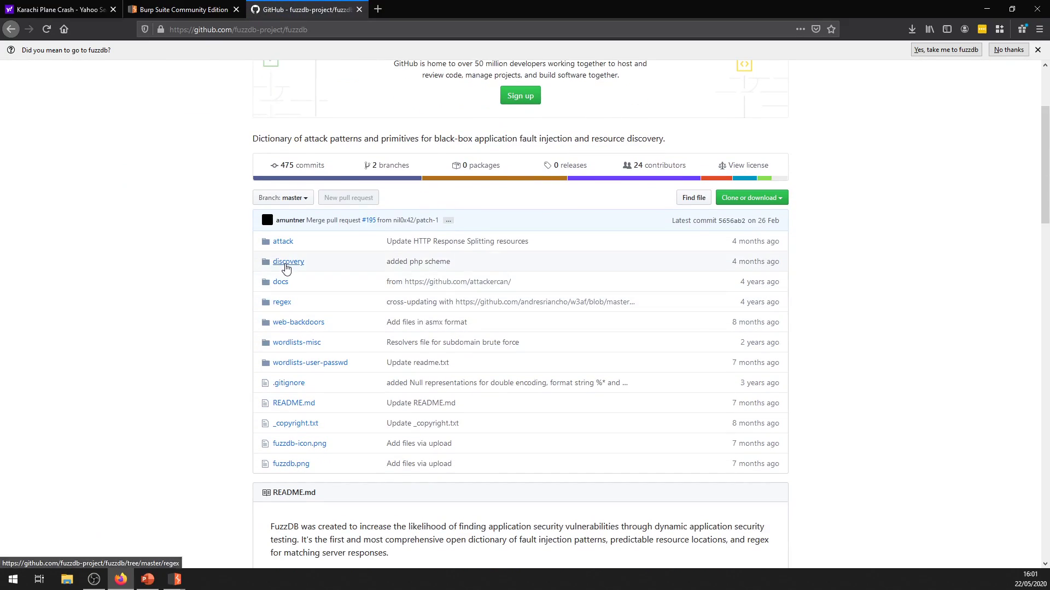
pyautogui.click(285, 265)
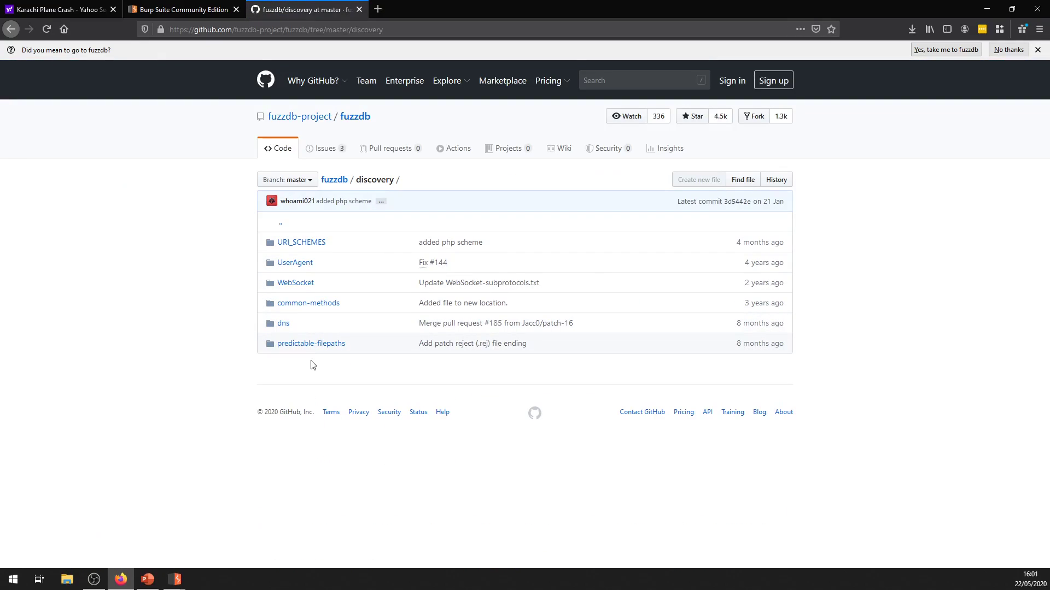
# Look through the predictable-filepaths folder of fuzzdb and return to the discovery folder.
pyautogui.click(325, 344)
pyautogui.scroll(-1, 369, 383)
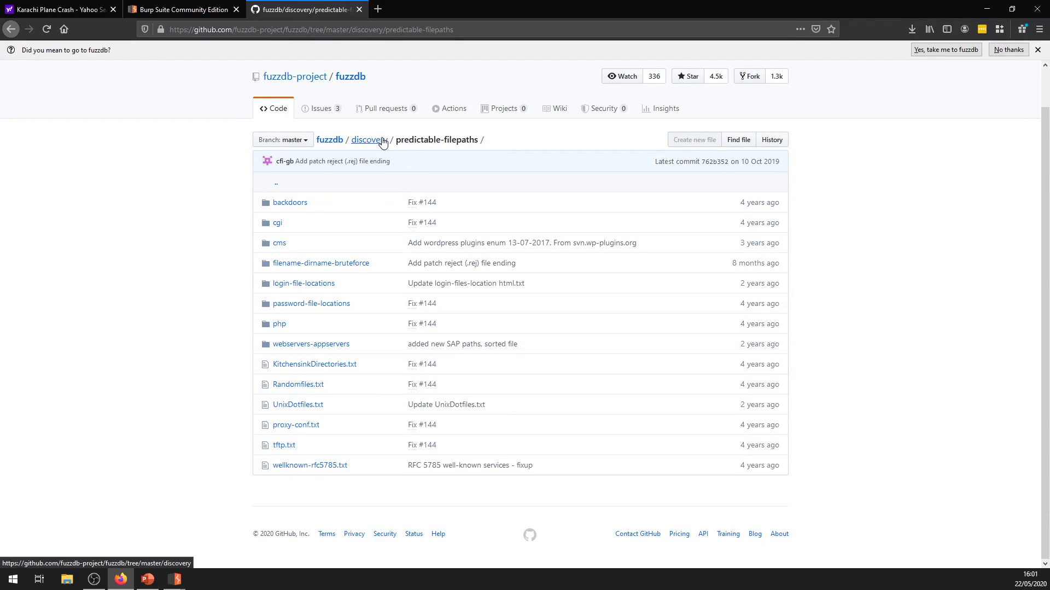
pyautogui.click(369, 147)
# Open common-methods.txt from the common-methods folder and display its raw contents.
pyautogui.click(296, 309)
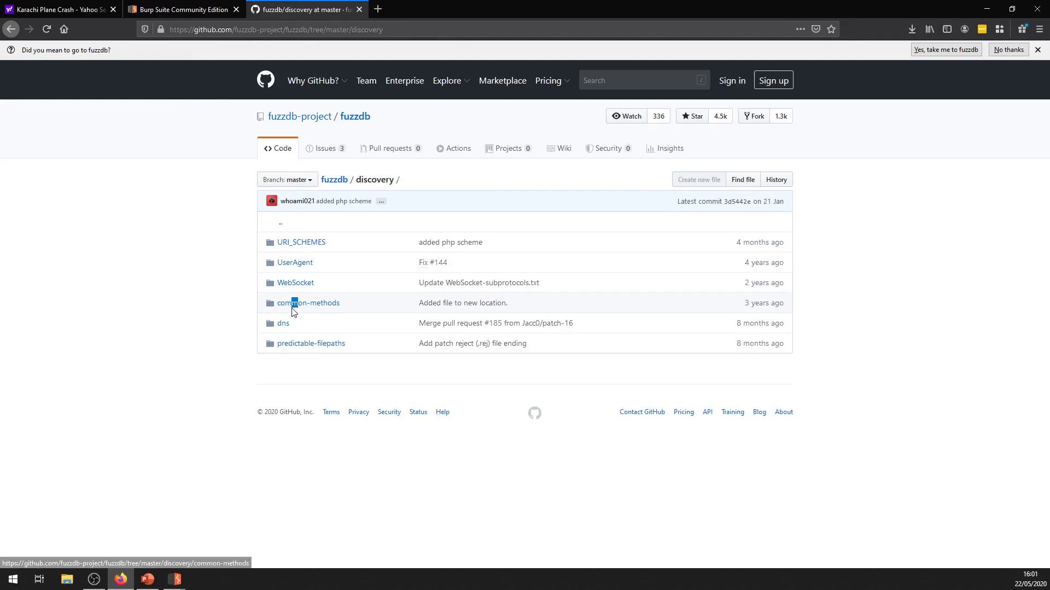
pyautogui.click(297, 243)
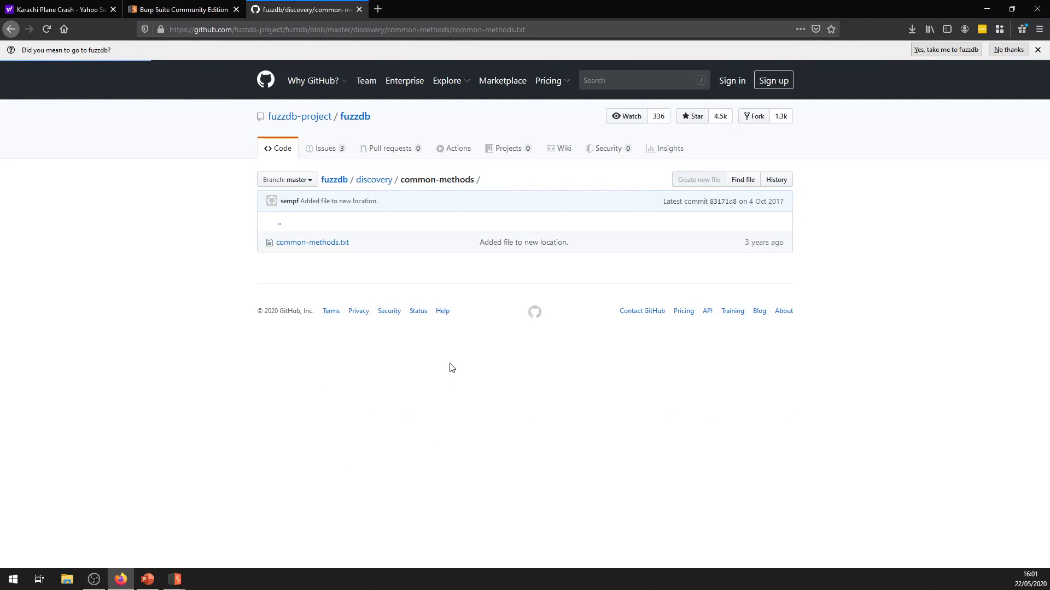
pyautogui.scroll(-1, 679, 337)
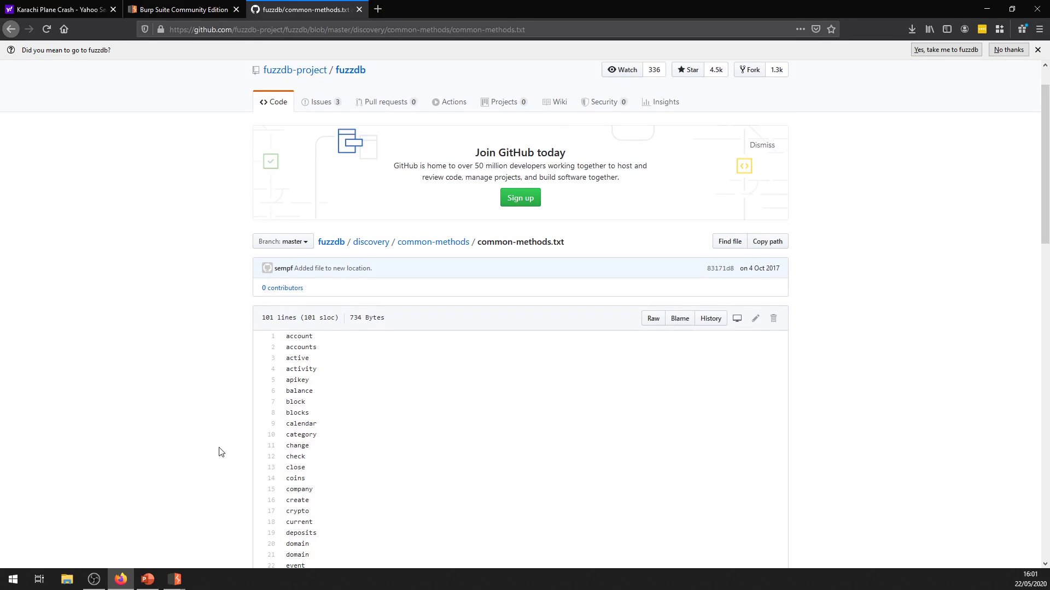
pyautogui.scroll(-2, 351, 450)
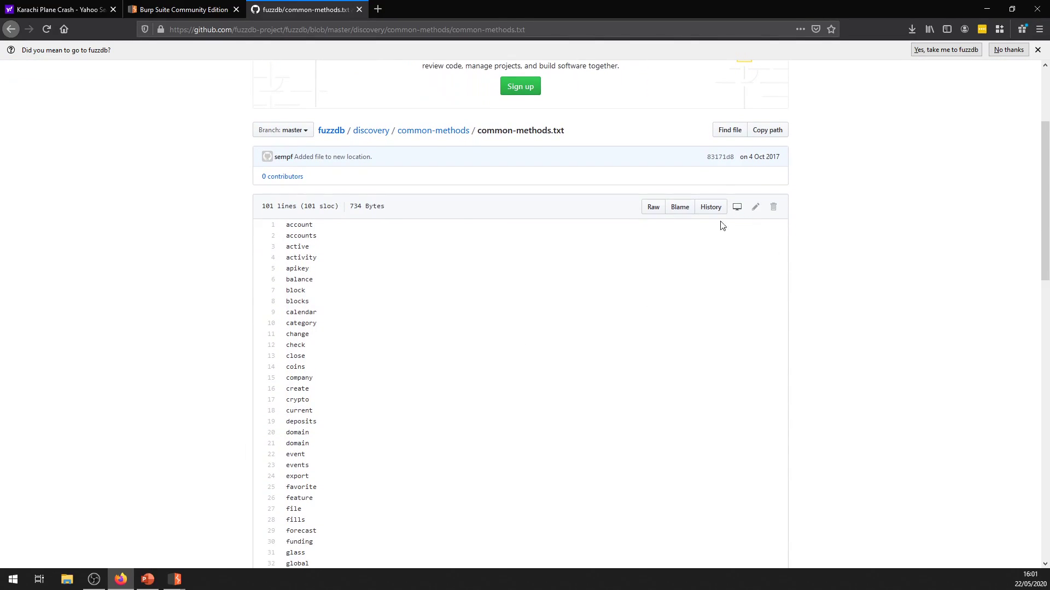
pyautogui.click(653, 207)
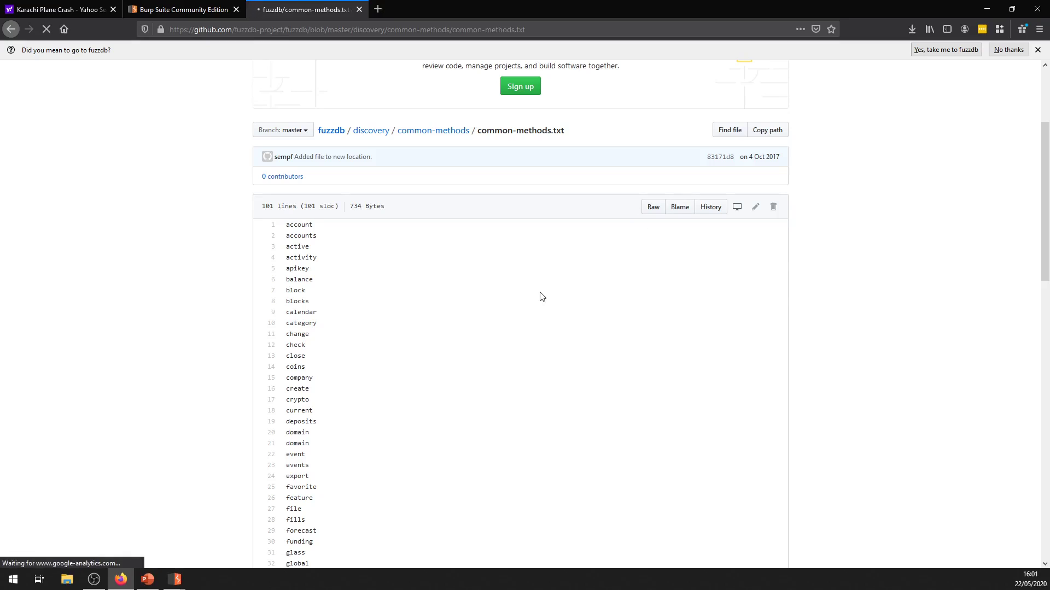
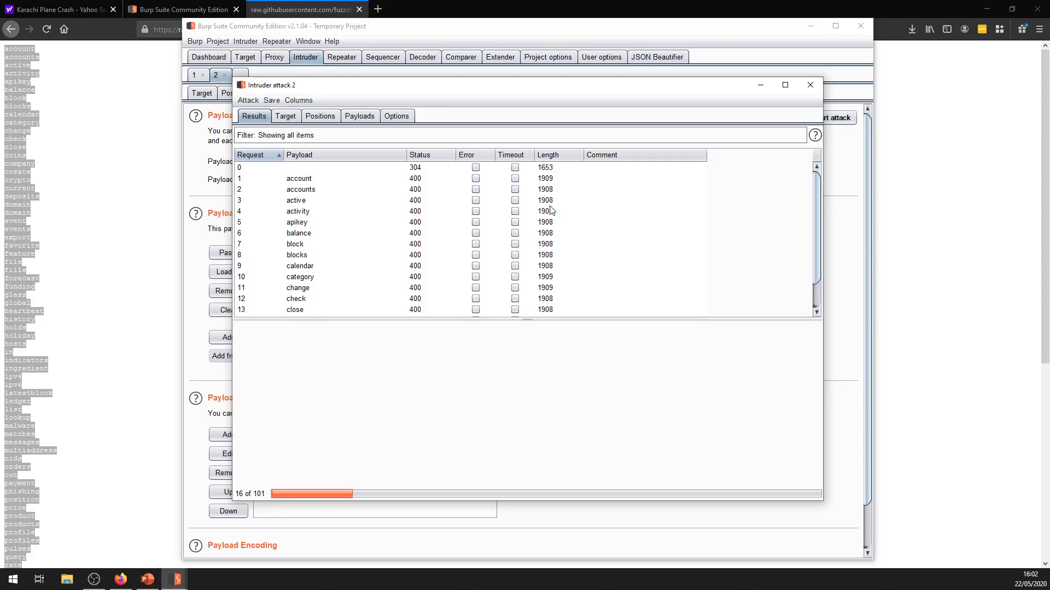
# Examine the Intruder attack results, comparing the baseline request with the full response to the coins payload.
pyautogui.scroll(-1, 550, 210)
pyautogui.scroll(1, 551, 210)
pyautogui.click(543, 170)
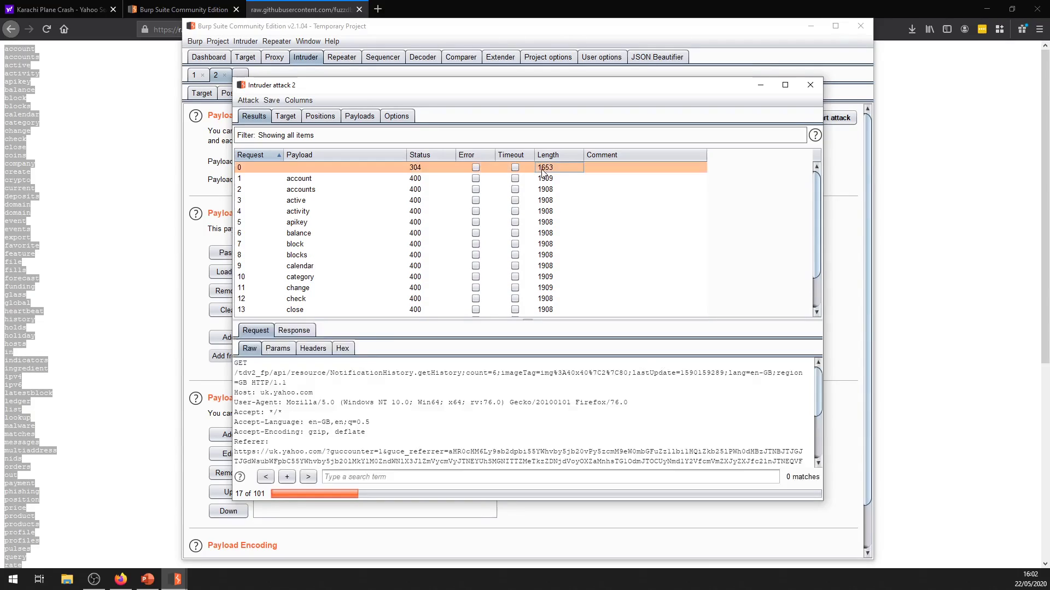
pyautogui.scroll(-1, 438, 437)
pyautogui.click(296, 315)
pyautogui.click(298, 330)
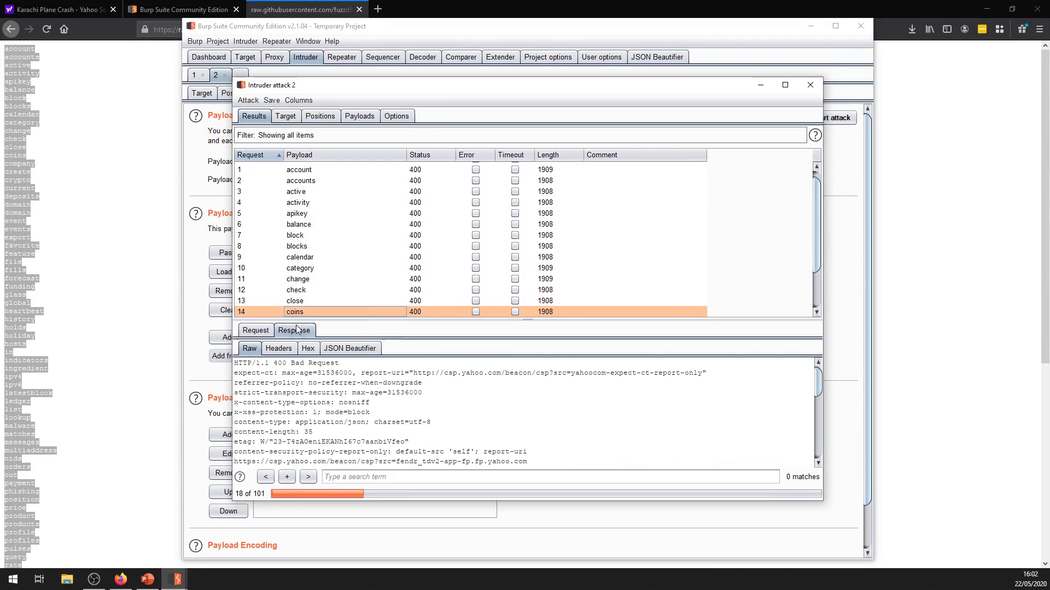
pyautogui.scroll(-2, 581, 298)
pyautogui.scroll(-1, 537, 395)
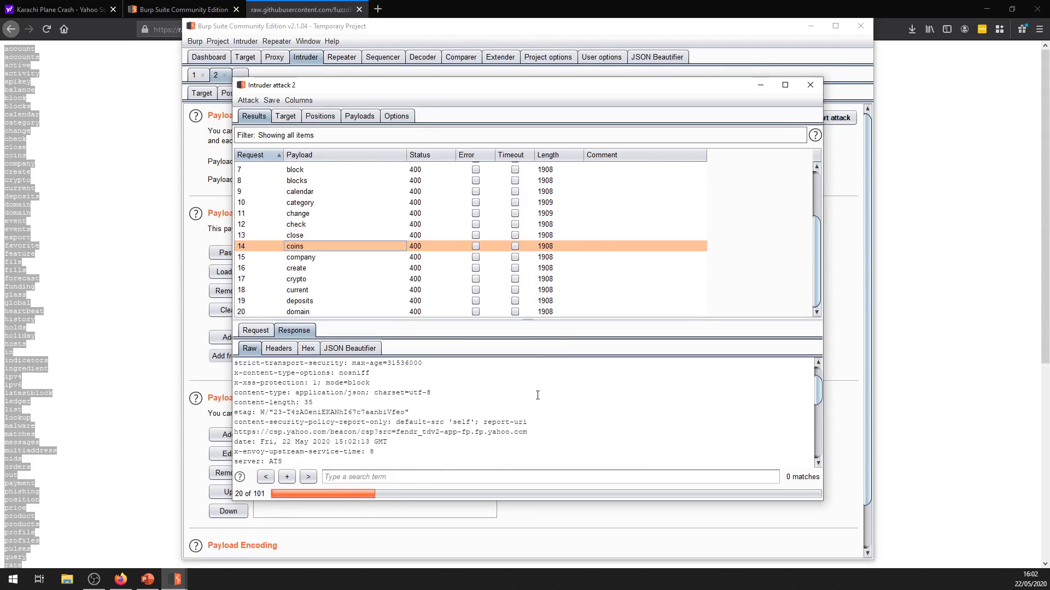
pyautogui.scroll(-4, 538, 394)
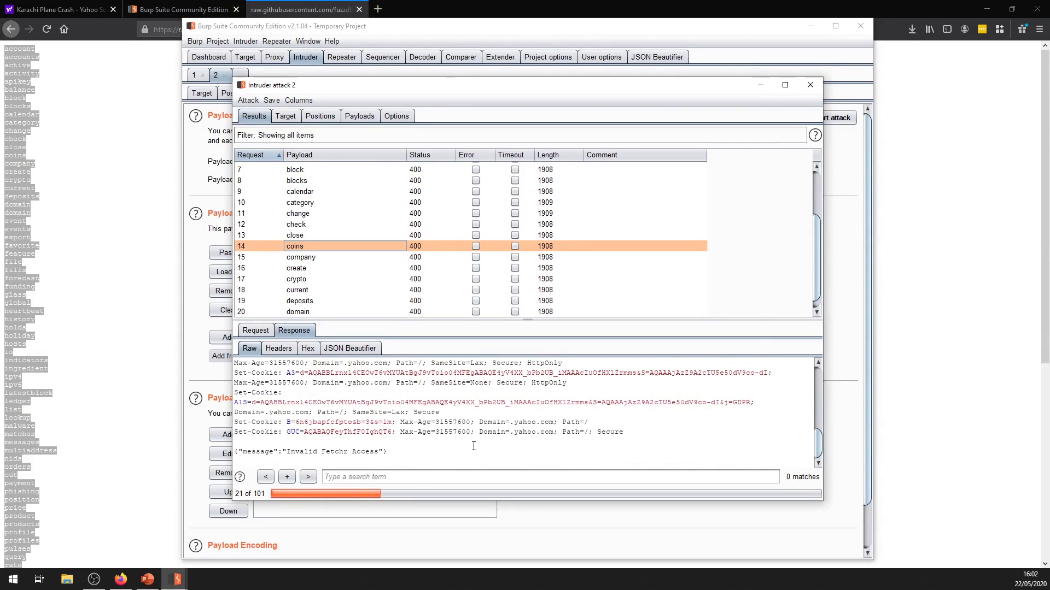
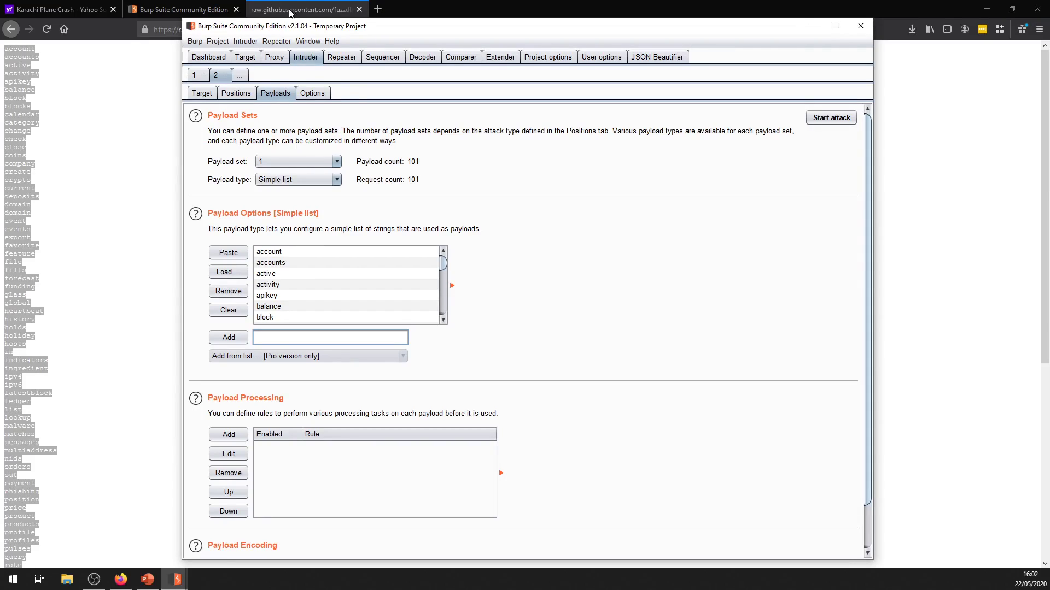
# Mark the resource path segment of the request as an additional Intruder payload position.
pyautogui.click(235, 93)
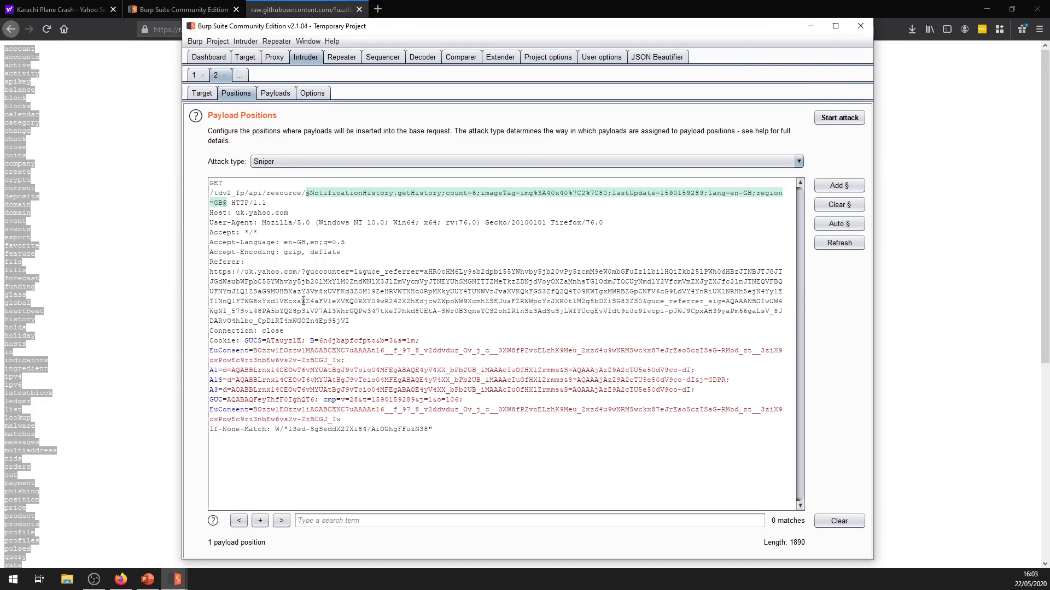
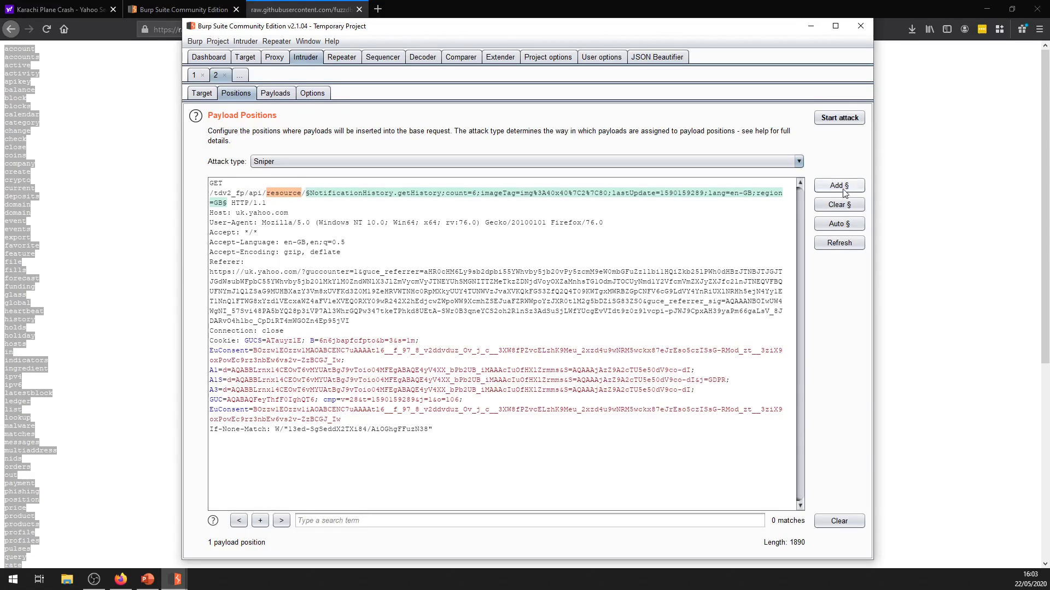
pyautogui.click(839, 185)
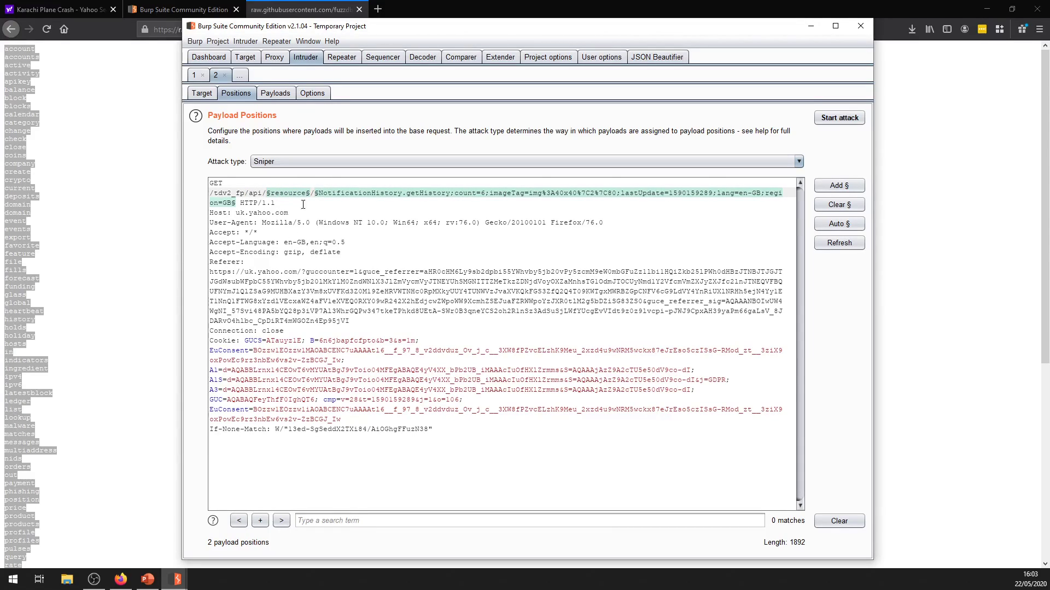
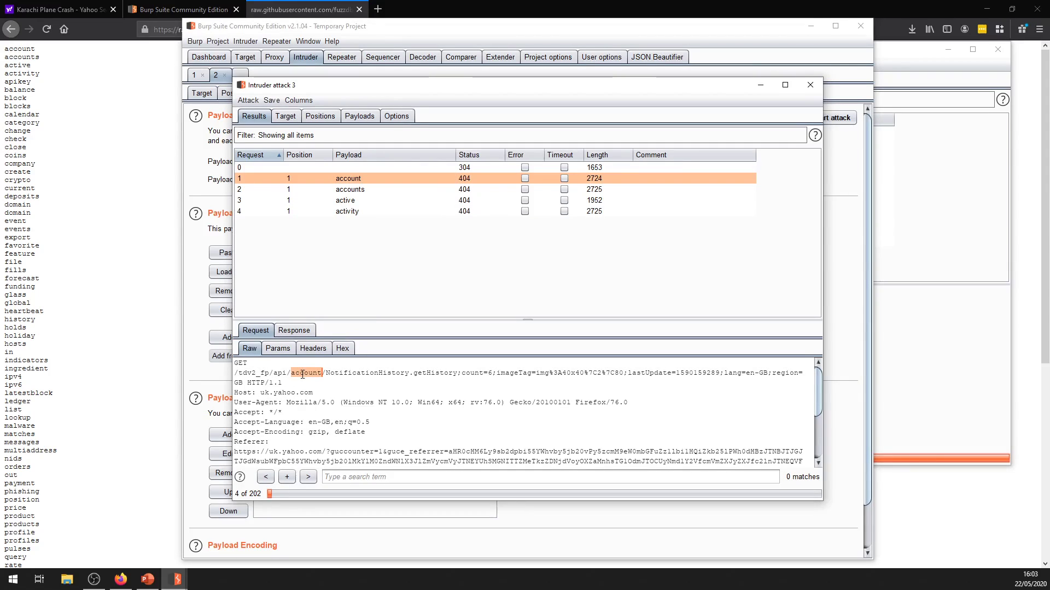
# Inspect the requests for the accounts, account and activity payloads, read the activity response, and close the attack results.
pyautogui.click(370, 189)
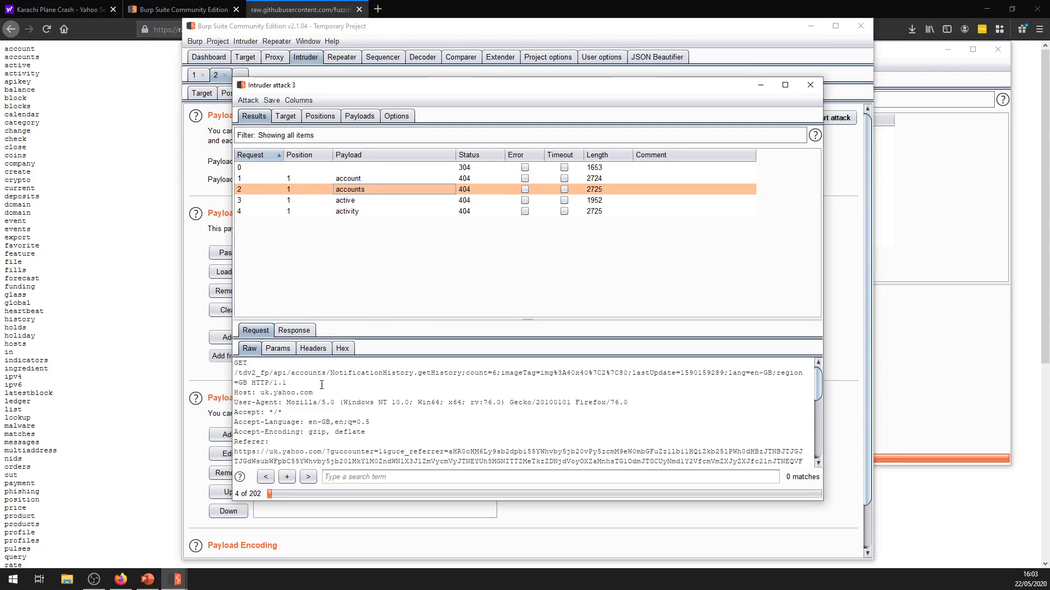
pyautogui.click(360, 180)
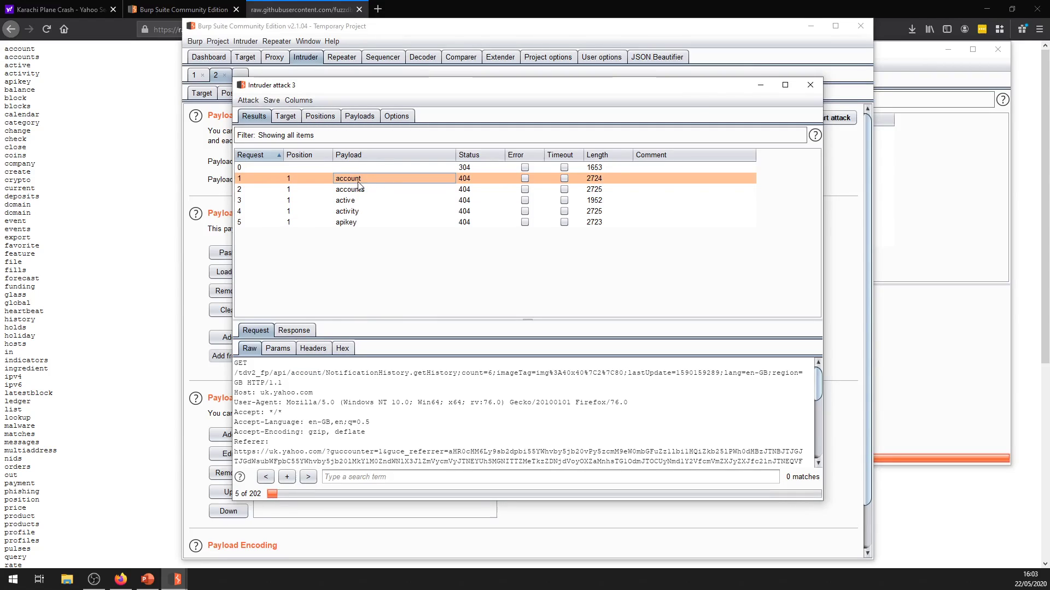
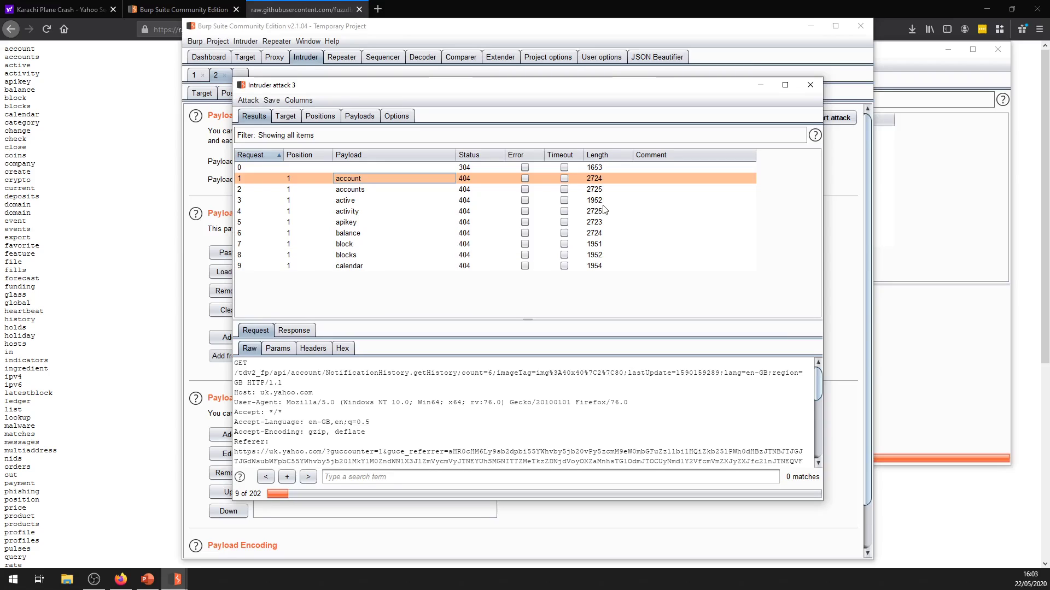
pyautogui.click(595, 212)
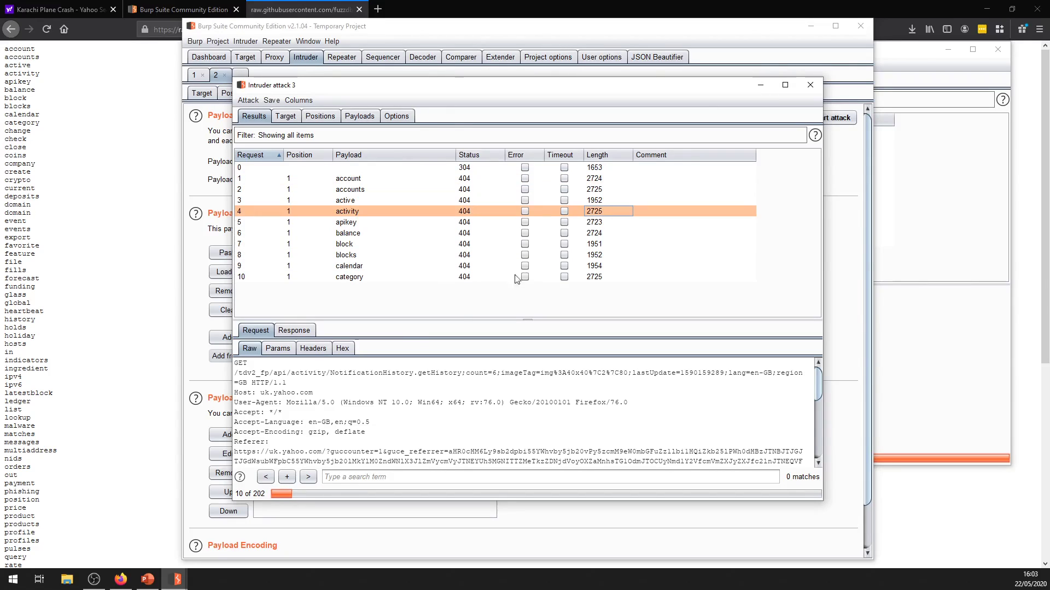
pyautogui.click(294, 330)
pyautogui.scroll(-10, 453, 403)
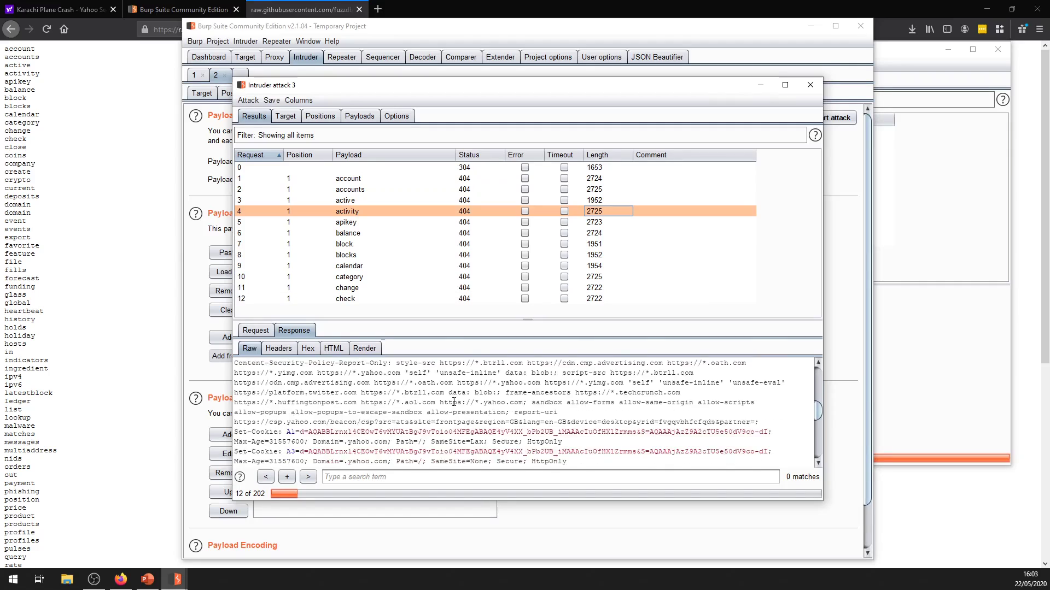
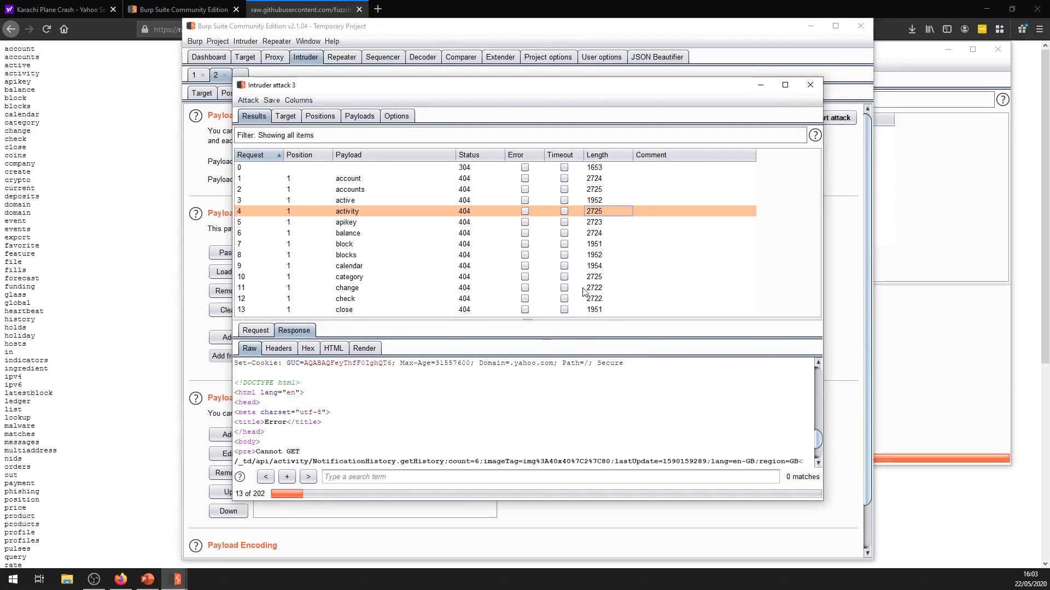
pyautogui.scroll(-2, 351, 424)
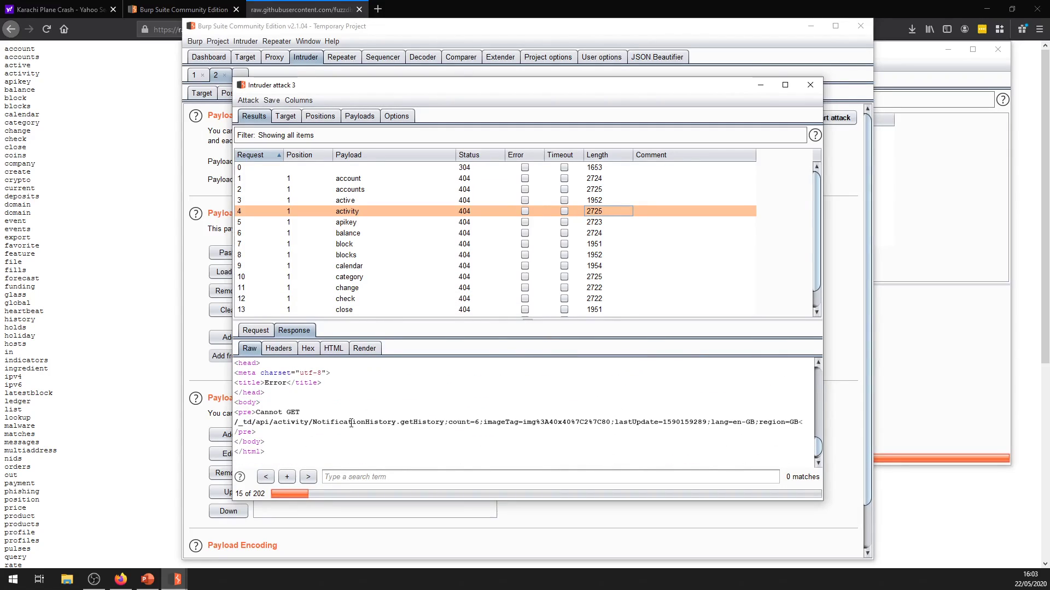
pyautogui.click(813, 86)
pyautogui.click(540, 312)
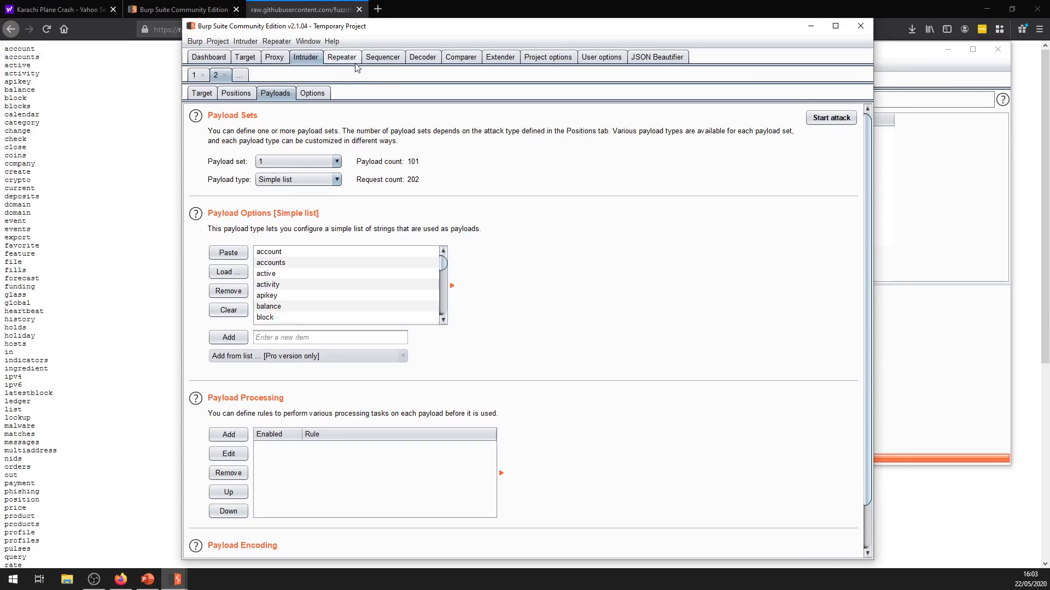
# View the Sequencer's live capture settings and open the empty Decoder.
pyautogui.click(382, 60)
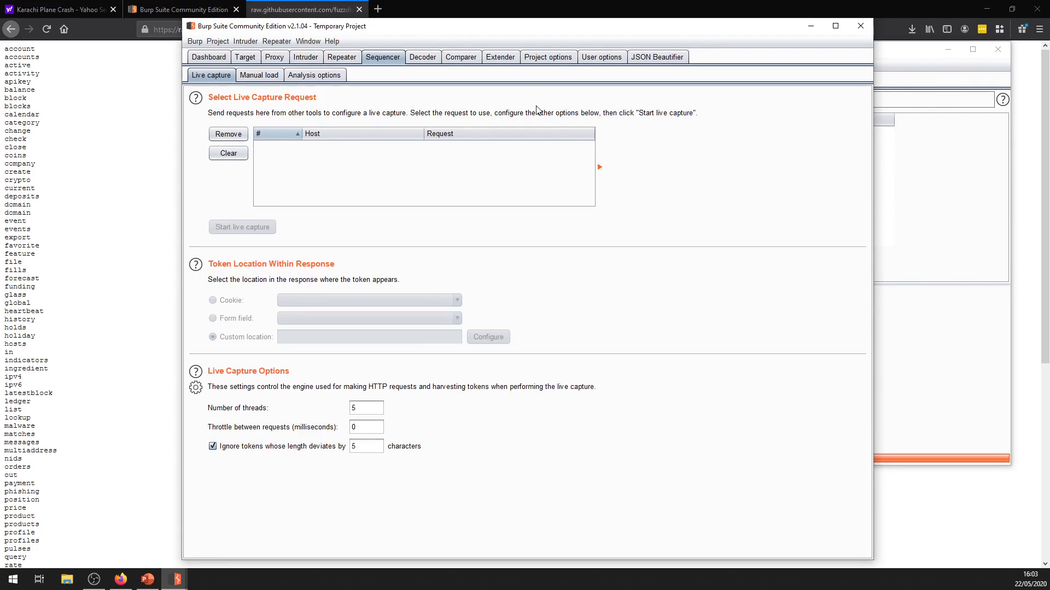
pyautogui.click(430, 54)
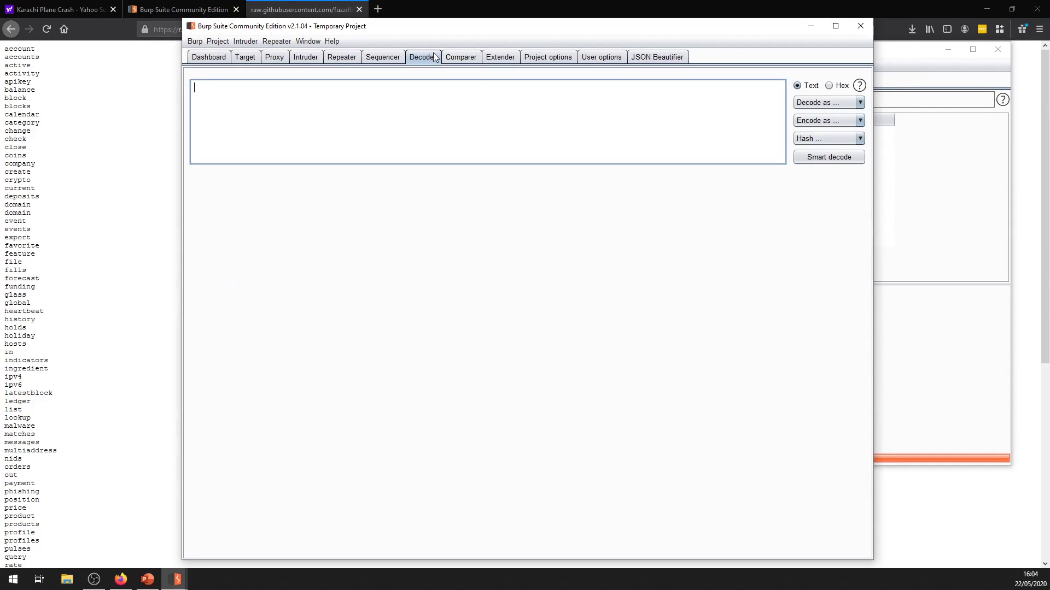
pyautogui.click(514, 104)
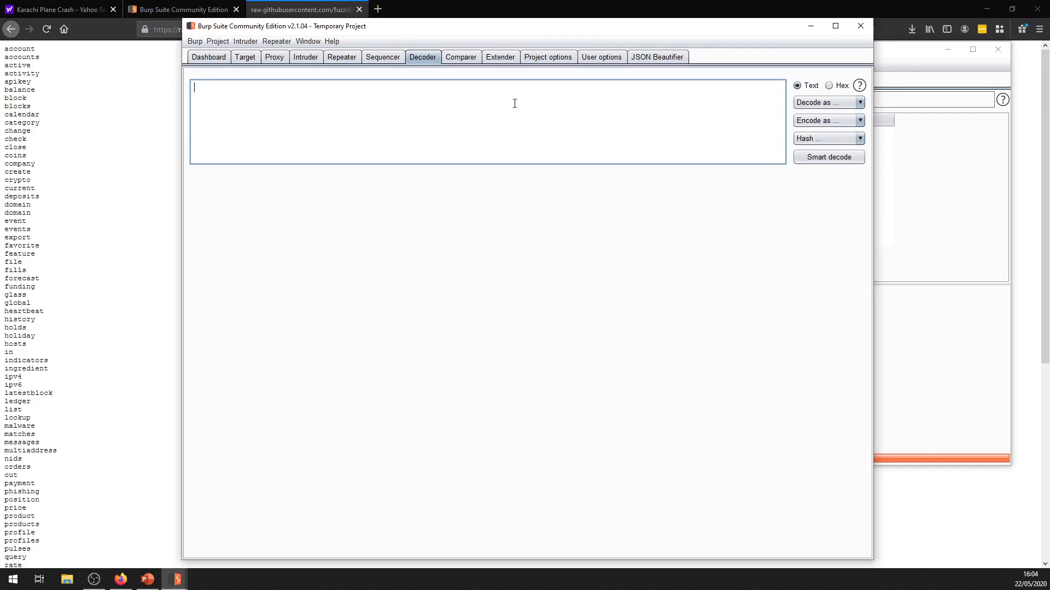
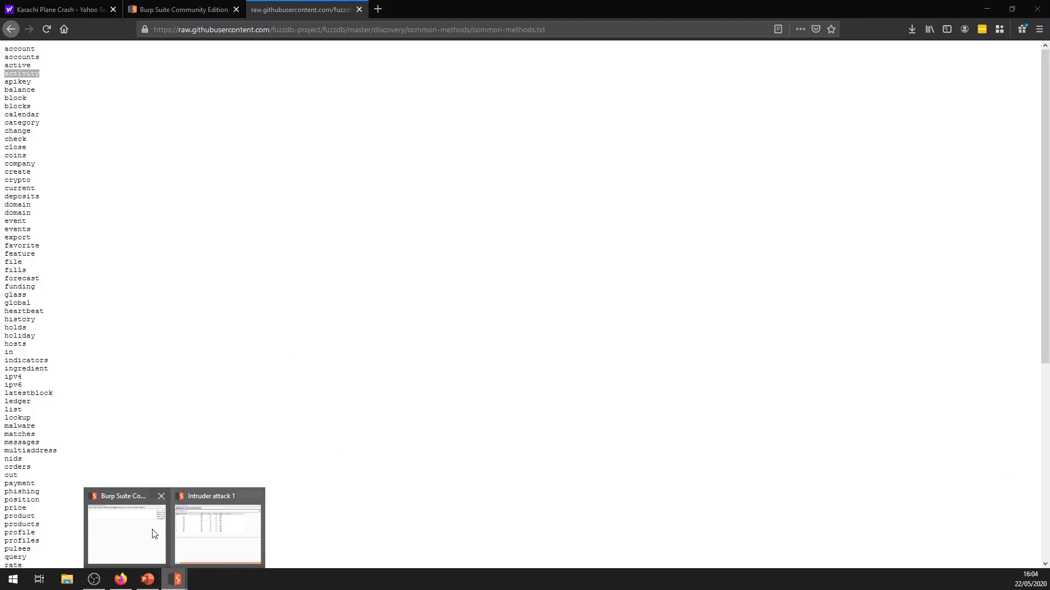
# Enter the word activity in Burp Suite's Decoder and encode it as URL.
pyautogui.click(154, 534)
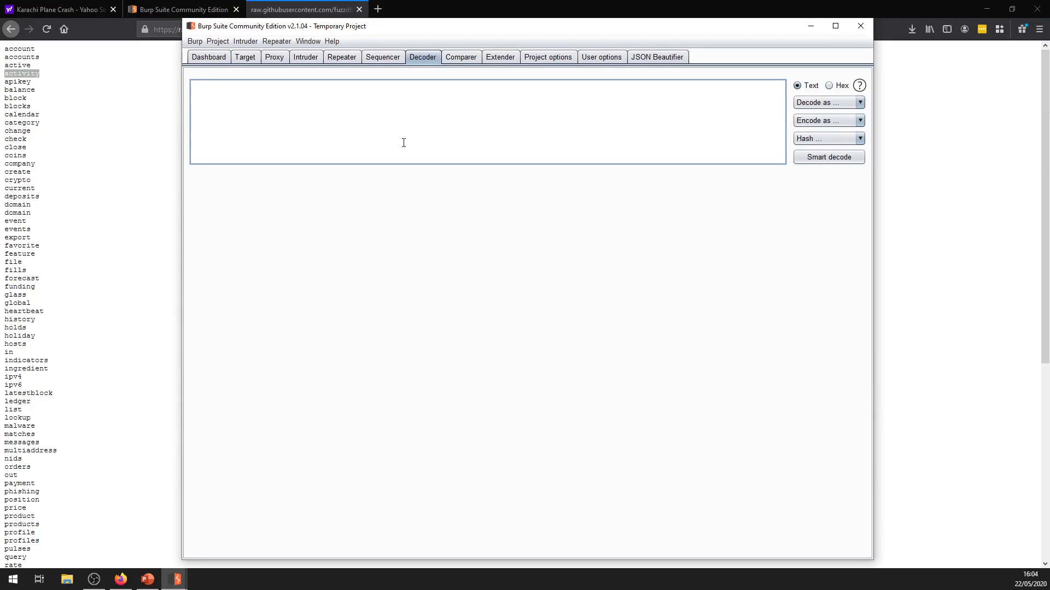
pyautogui.write('activity')
pyautogui.click(841, 120)
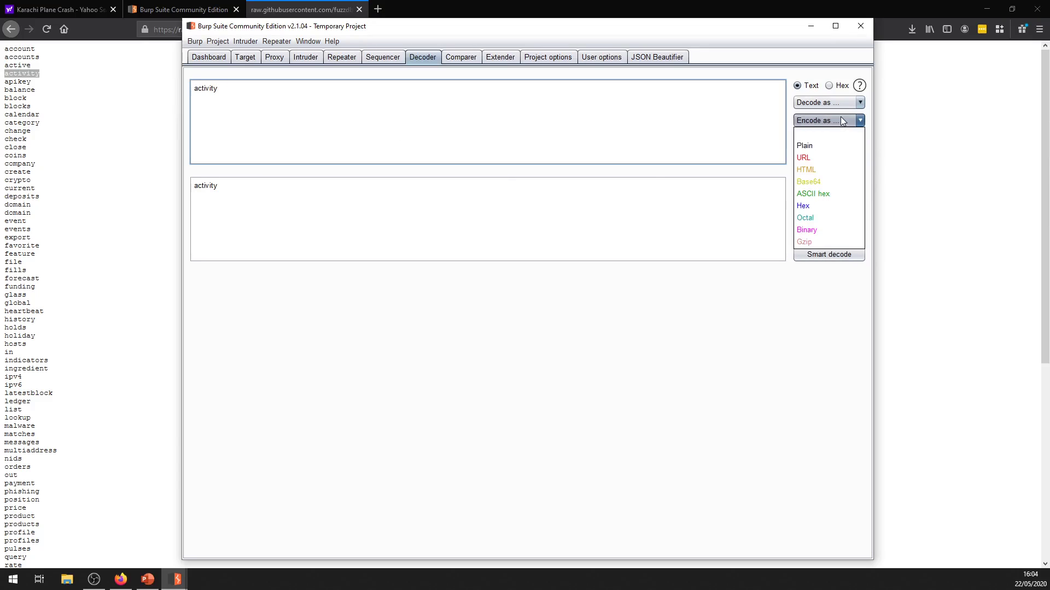
pyautogui.click(825, 158)
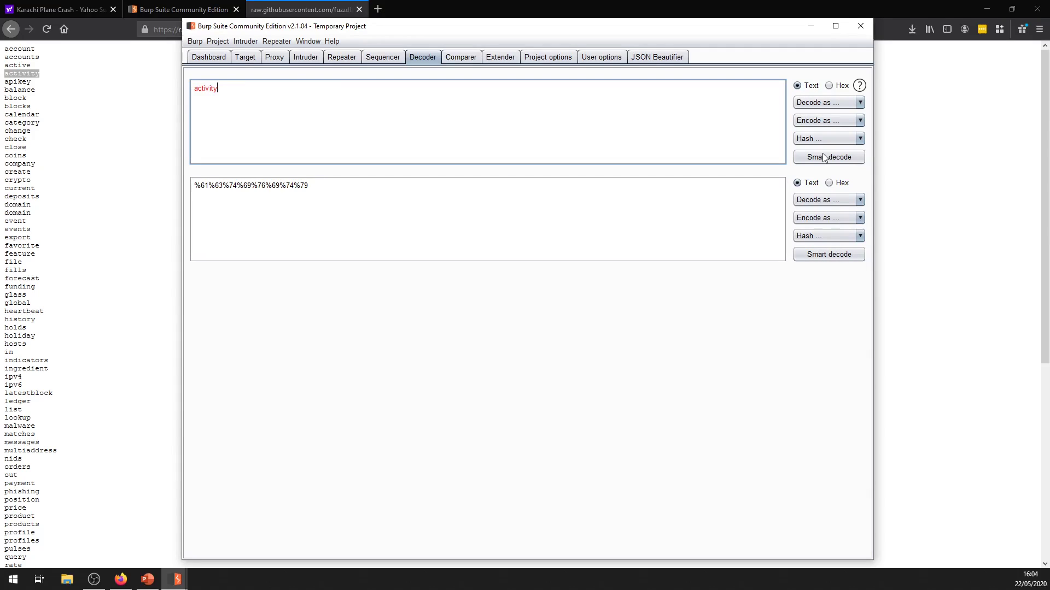
# Try encoding activity as HTML in the Decoder and switch it back to URL encoding.
pyautogui.click(810, 123)
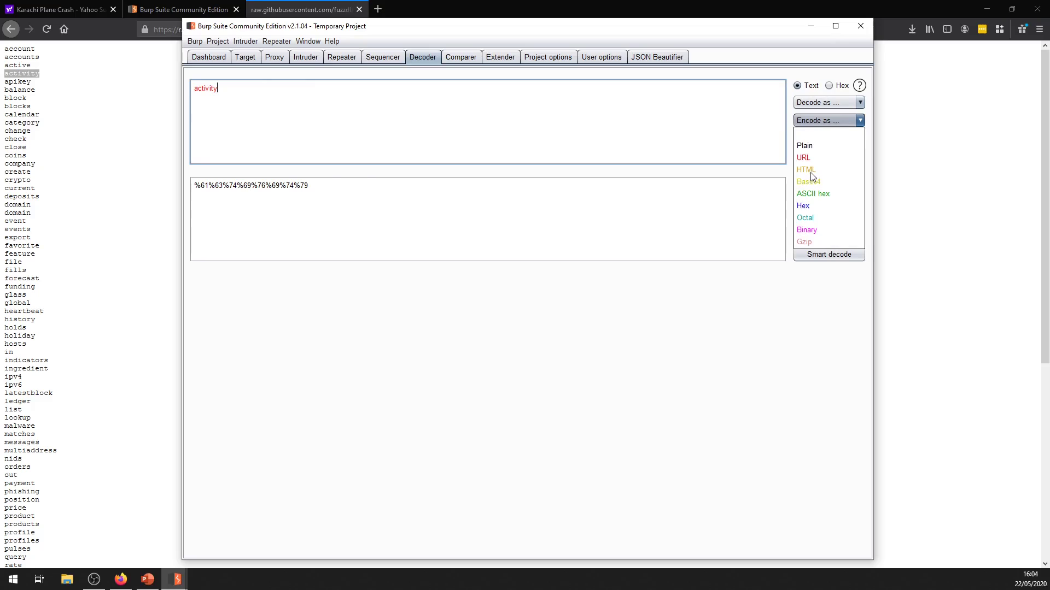
pyautogui.click(806, 169)
pyautogui.click(809, 121)
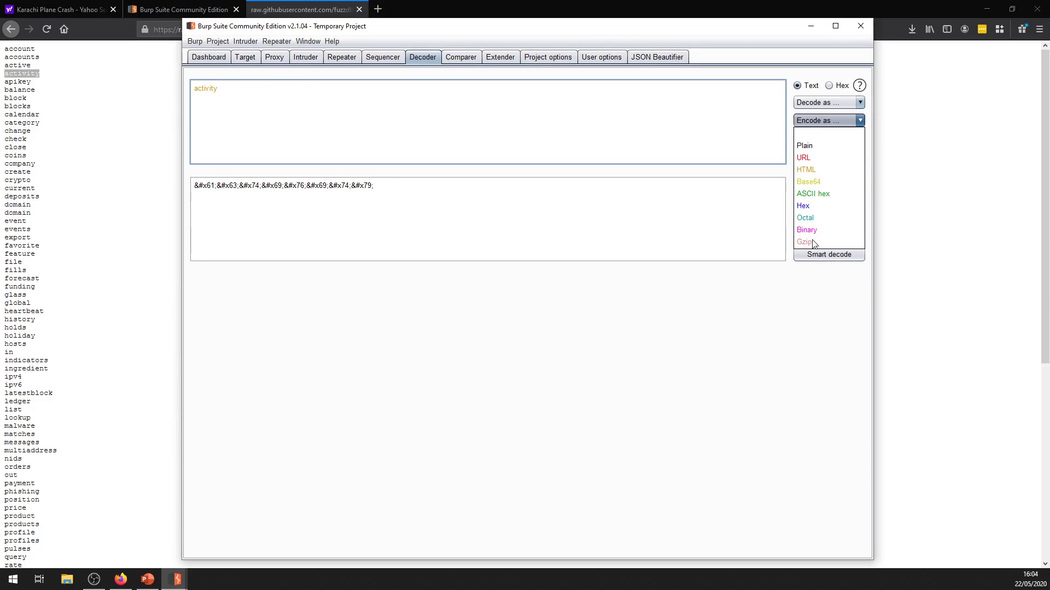
pyautogui.click(825, 158)
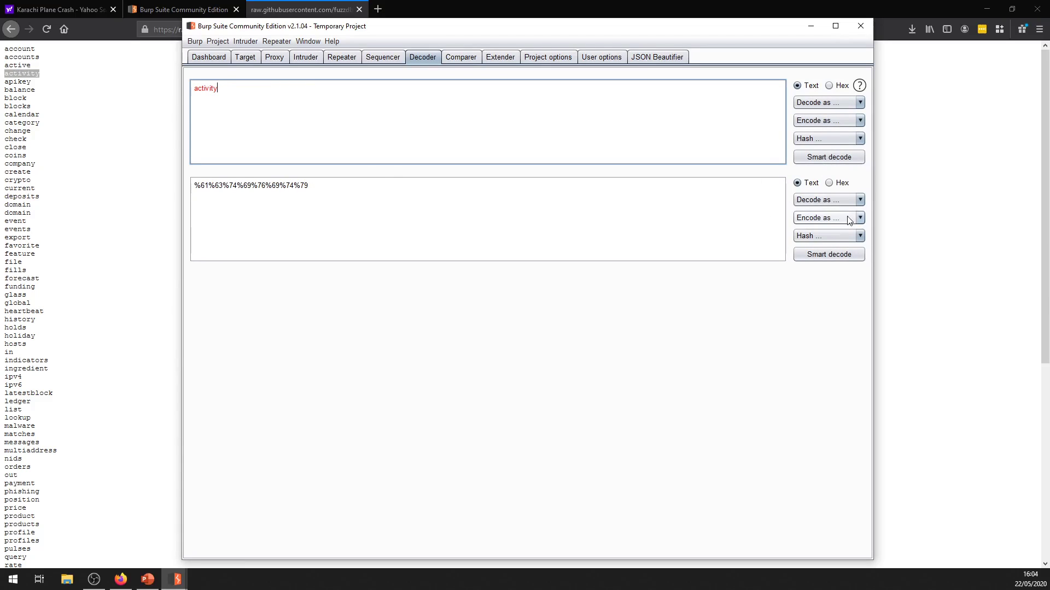
# Decode the URL-encoded output as URL into a third Decoder field.
pyautogui.click(824, 200)
pyautogui.click(825, 236)
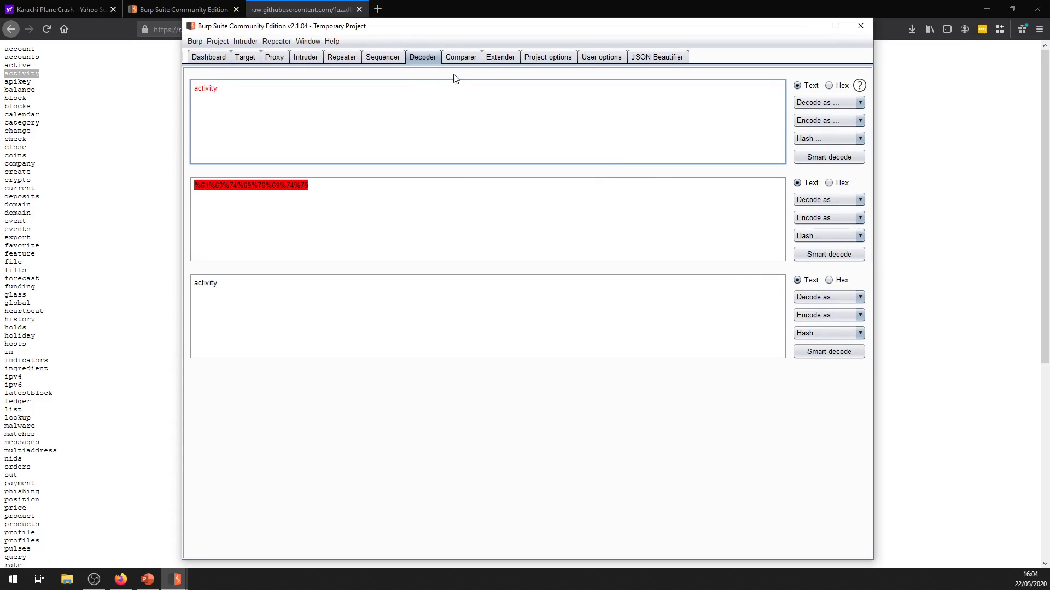
# View the Comparer tool and the Extender's list of loaded Burp extensions.
pyautogui.click(461, 56)
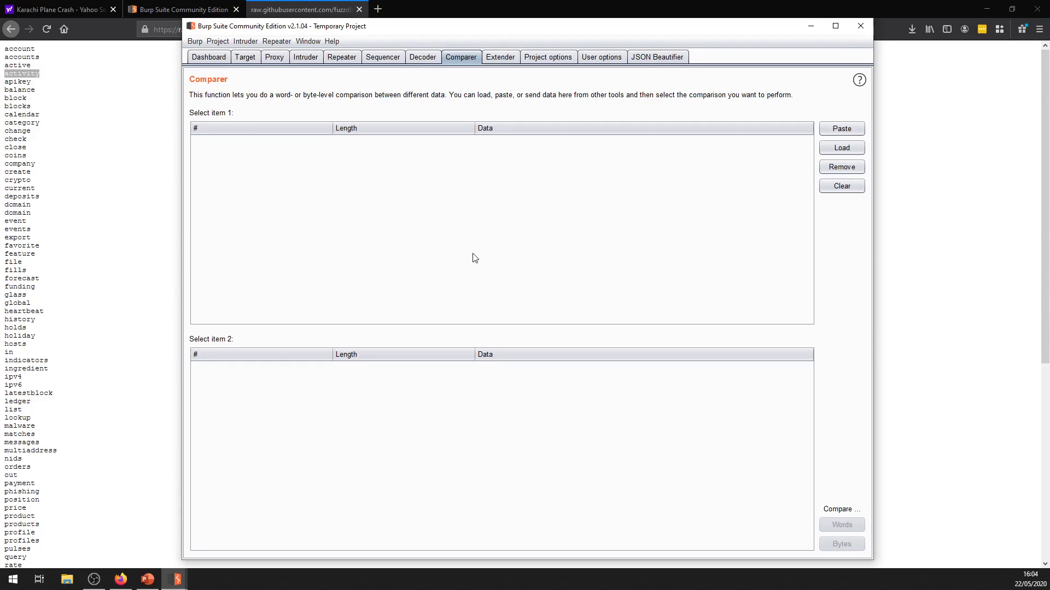
pyautogui.click(500, 57)
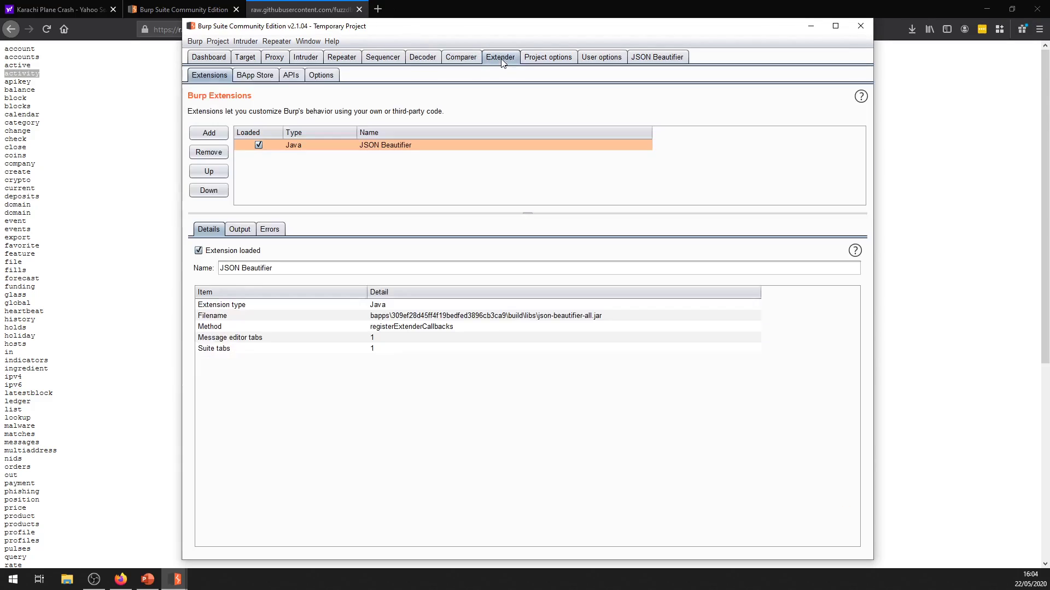
# Browse the extensions offered in the BApp Store, including JSON Beautifier, with their ratings, popularity and edition requirements.
pyautogui.click(270, 76)
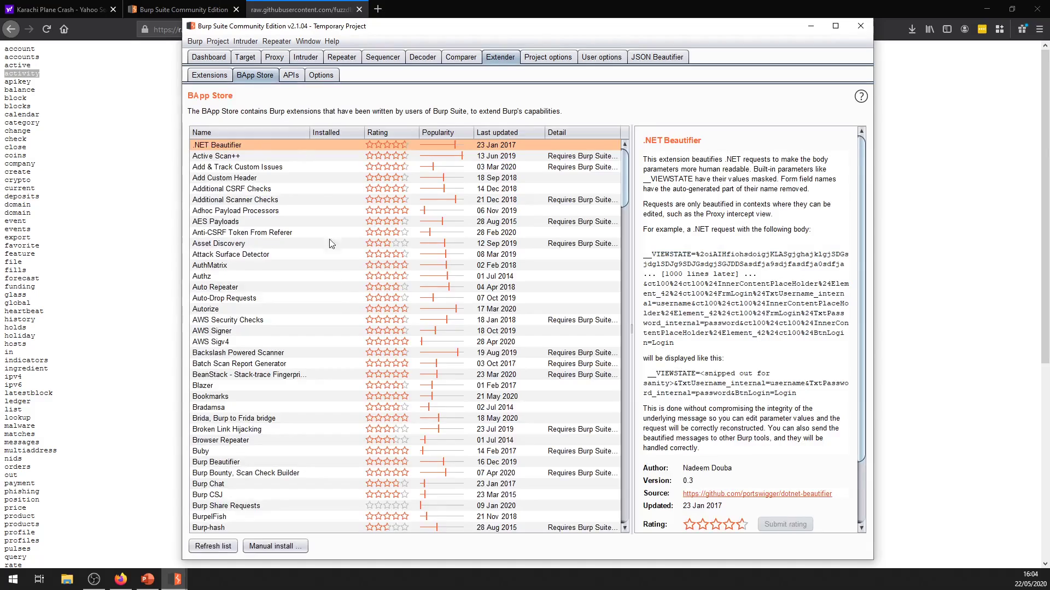
pyautogui.scroll(-6, 334, 295)
pyautogui.scroll(-10, 322, 302)
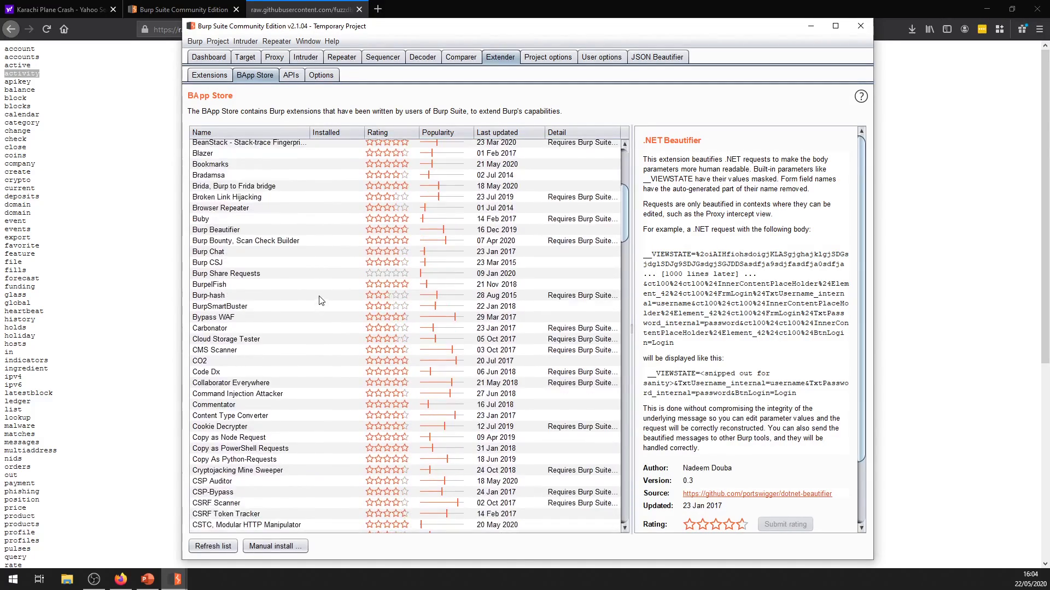
pyautogui.scroll(-4, 337, 262)
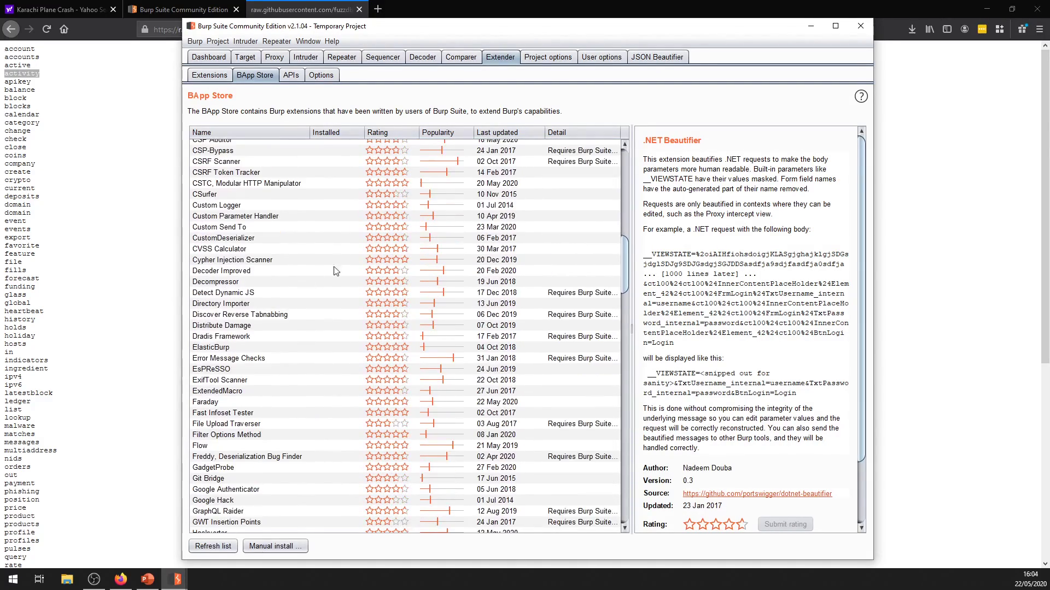
pyautogui.scroll(-2, 262, 329)
pyautogui.scroll(-2, 263, 329)
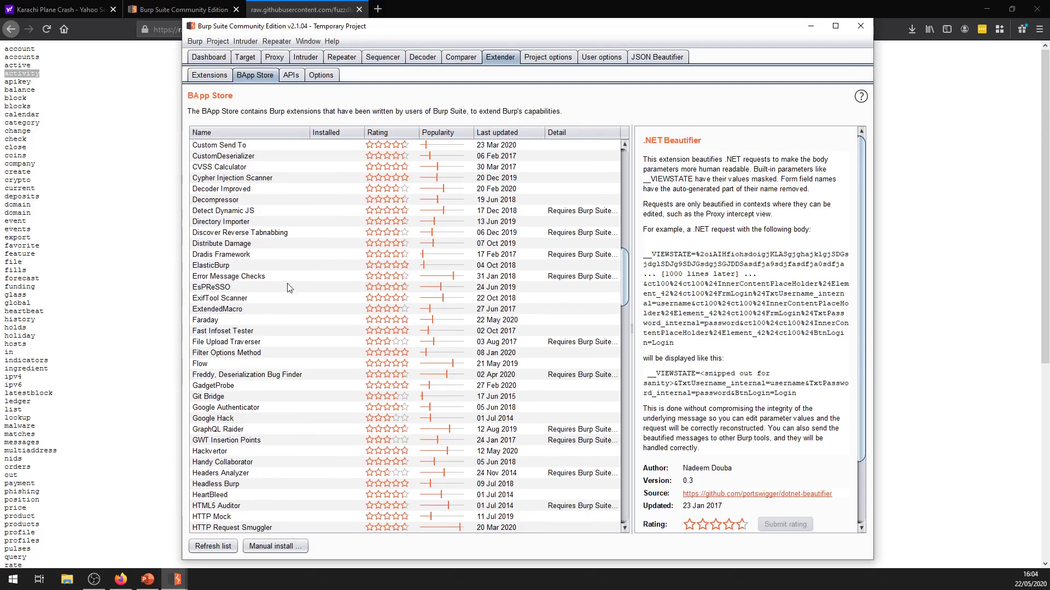
pyautogui.scroll(-3, 268, 336)
pyautogui.scroll(-2, 267, 336)
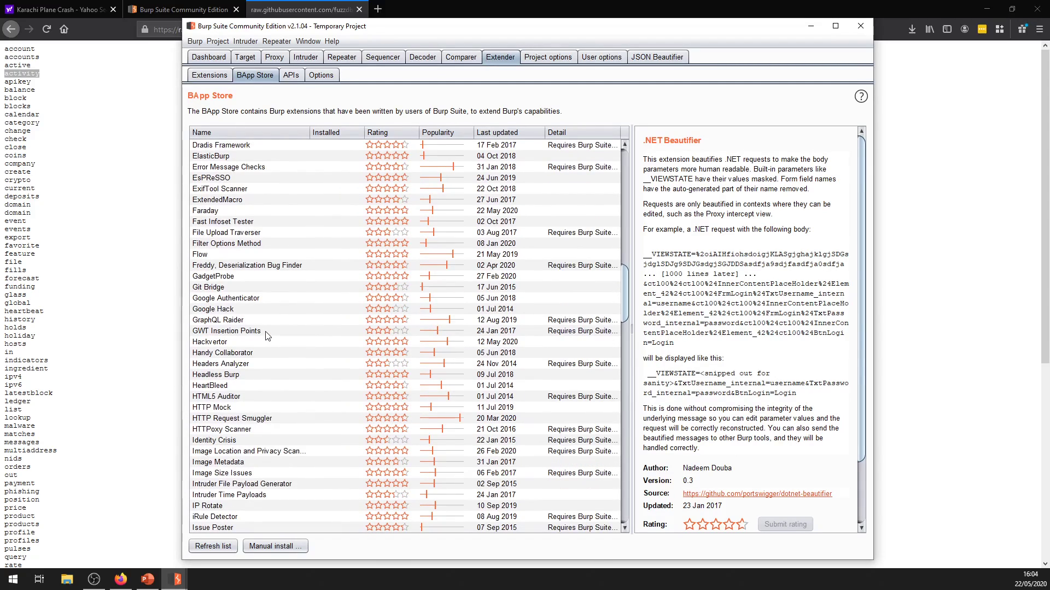
pyautogui.scroll(-4, 263, 336)
pyautogui.scroll(-4, 253, 339)
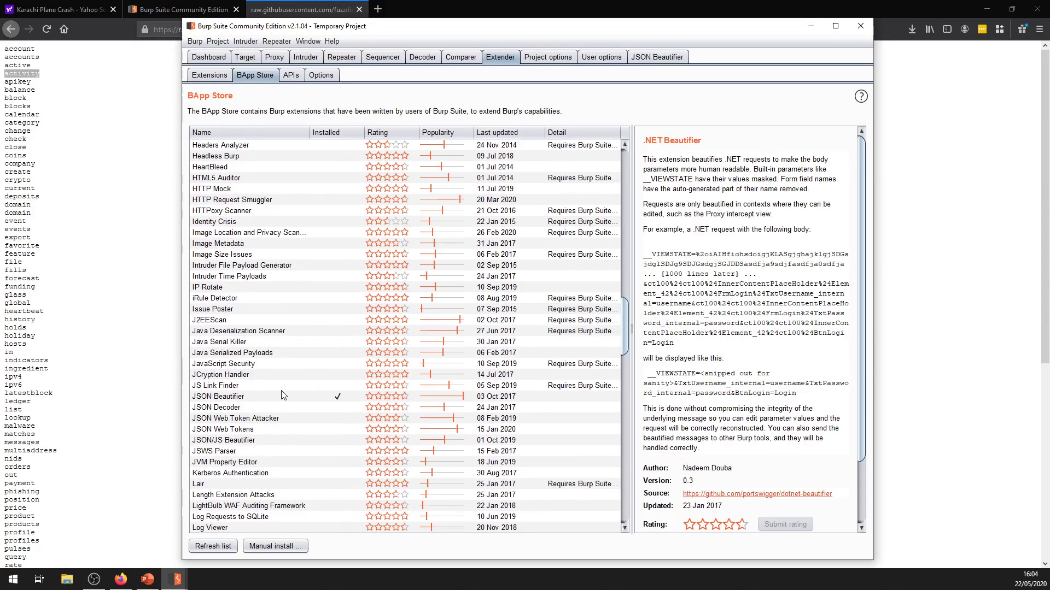
pyautogui.scroll(-7, 266, 490)
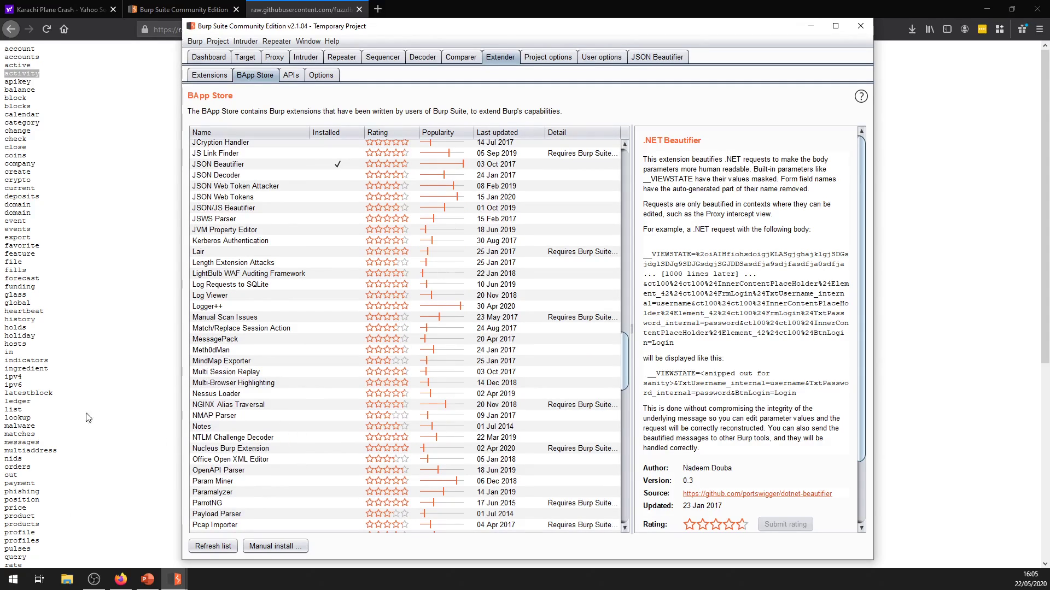
pyautogui.scroll(-4, 244, 459)
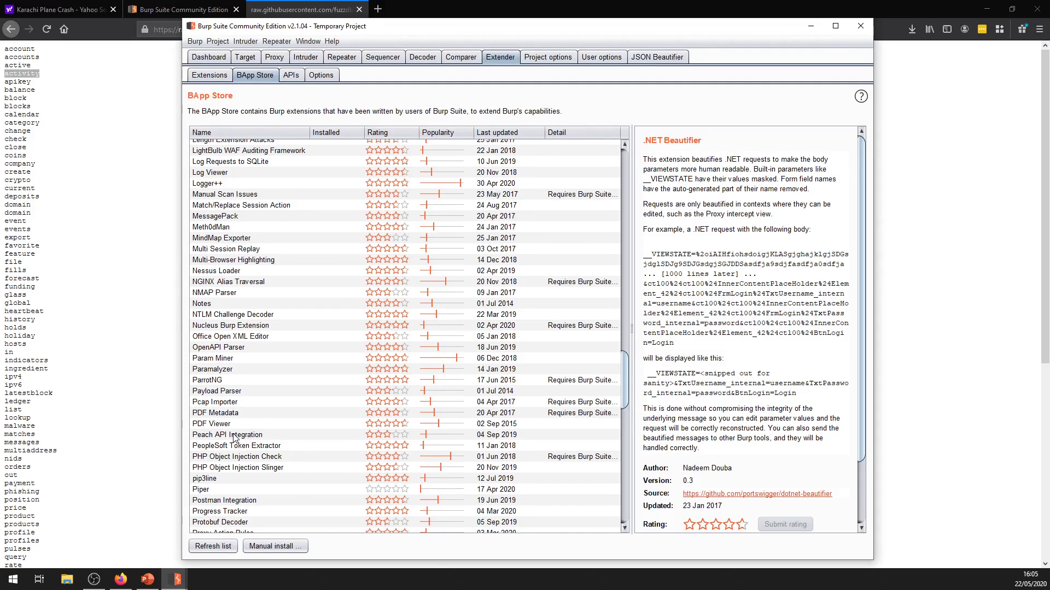
pyautogui.scroll(-2, 211, 449)
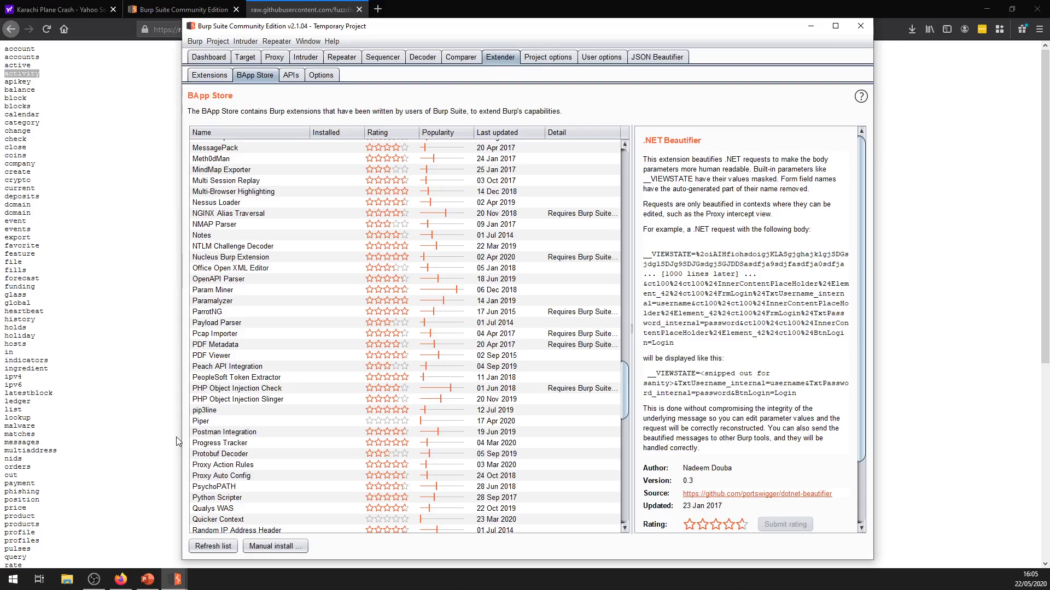
pyautogui.scroll(11, 290, 385)
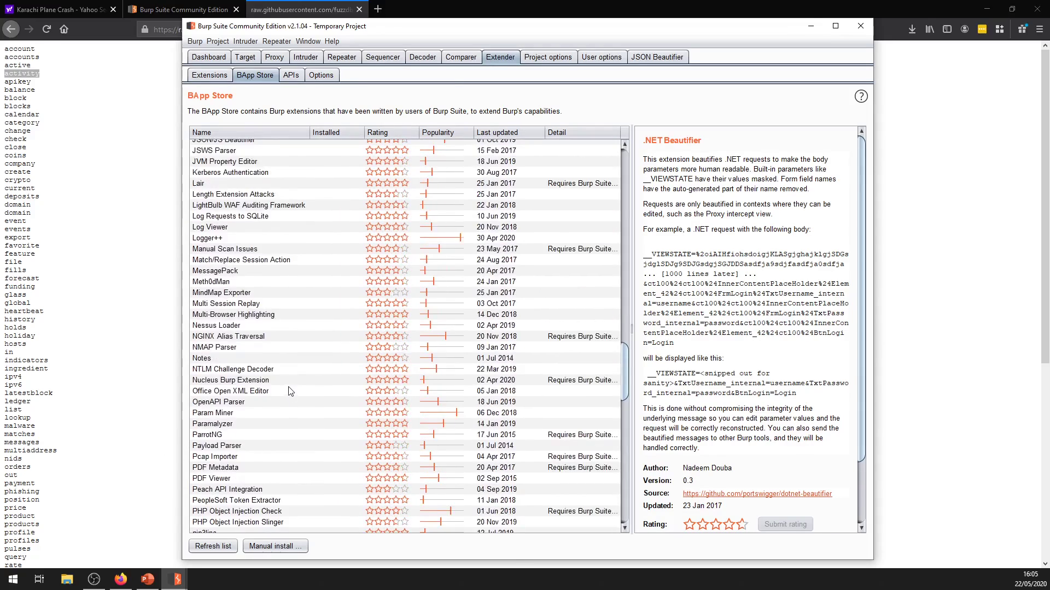
pyautogui.scroll(6, 290, 385)
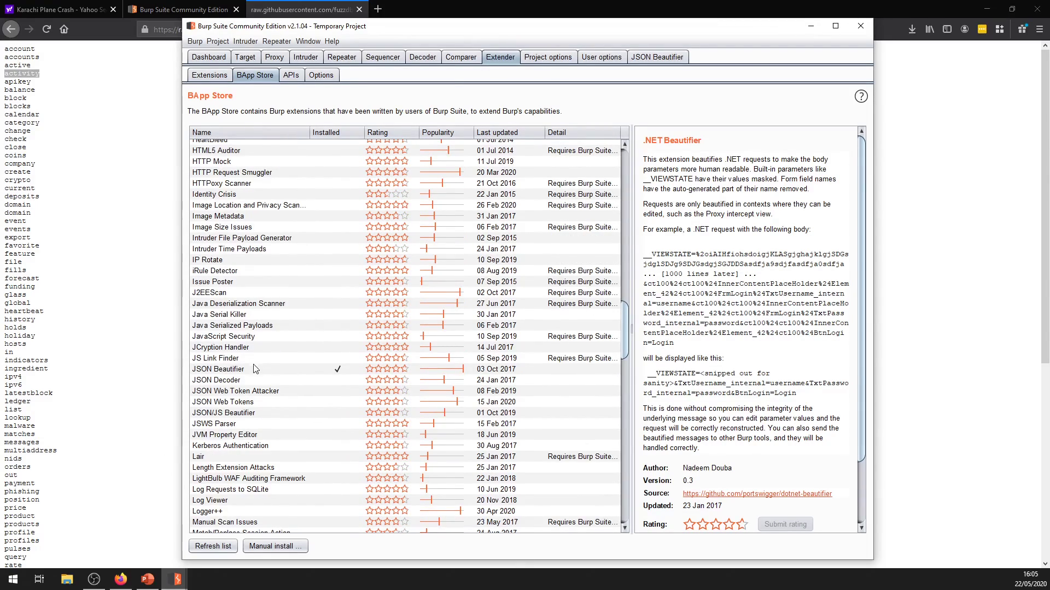
pyautogui.scroll(3, 268, 413)
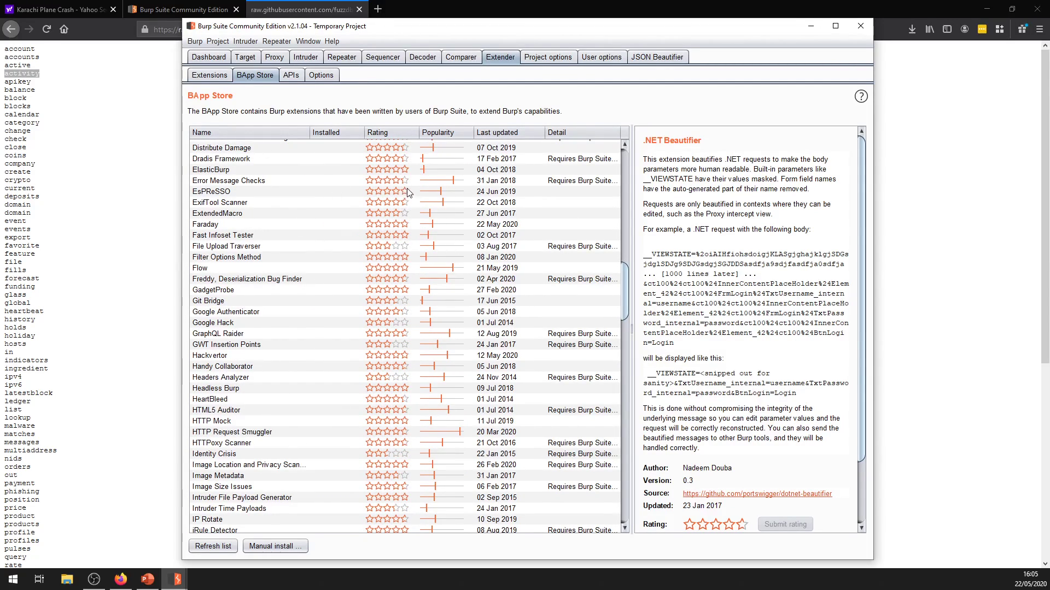
pyautogui.scroll(1, 407, 194)
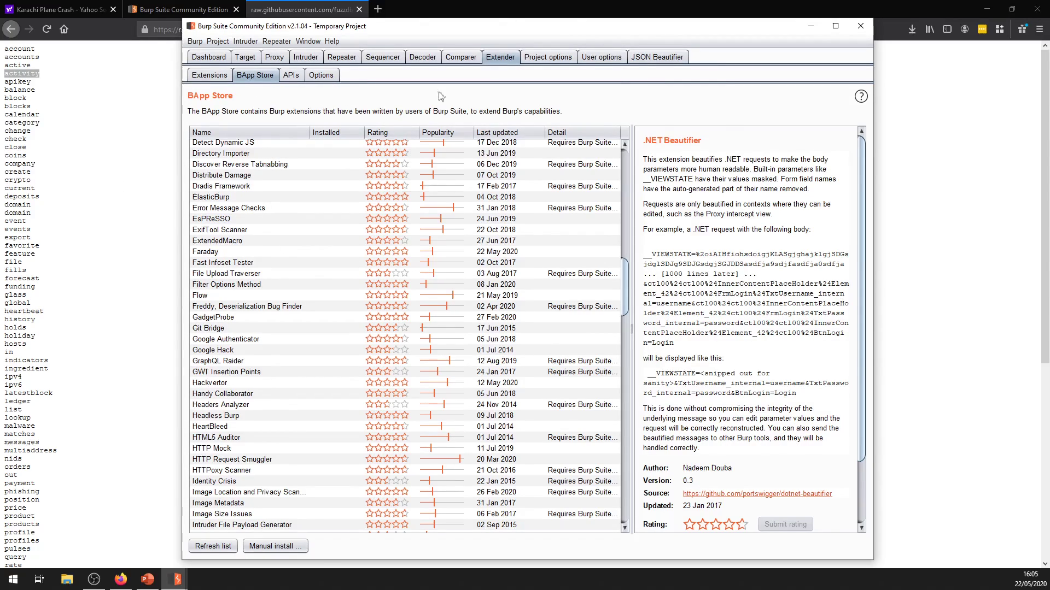
# Review the project options for connections, HTTP and SSL.
pyautogui.click(556, 63)
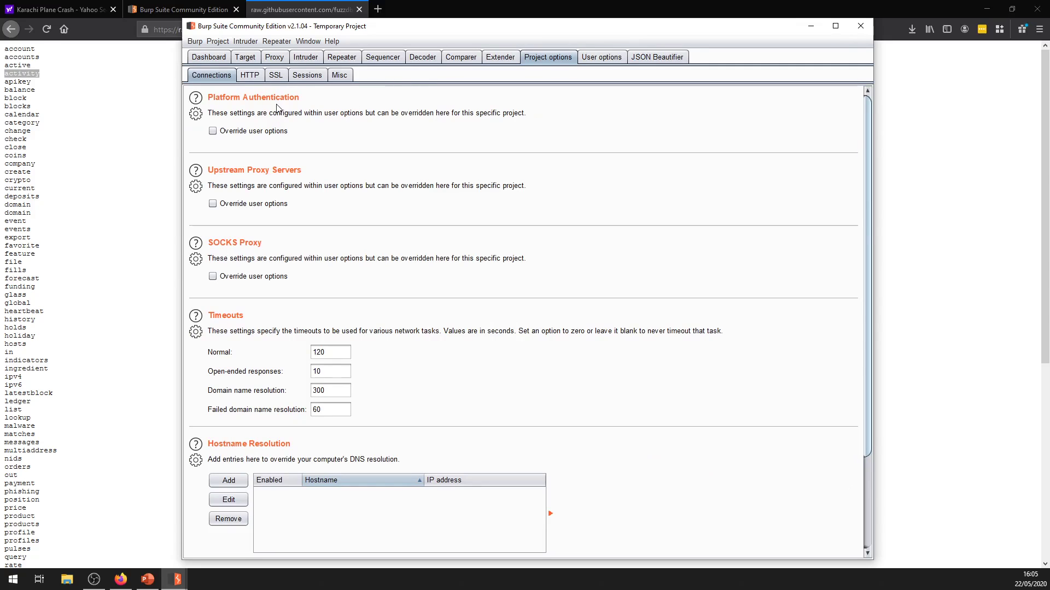
pyautogui.scroll(-5, 268, 184)
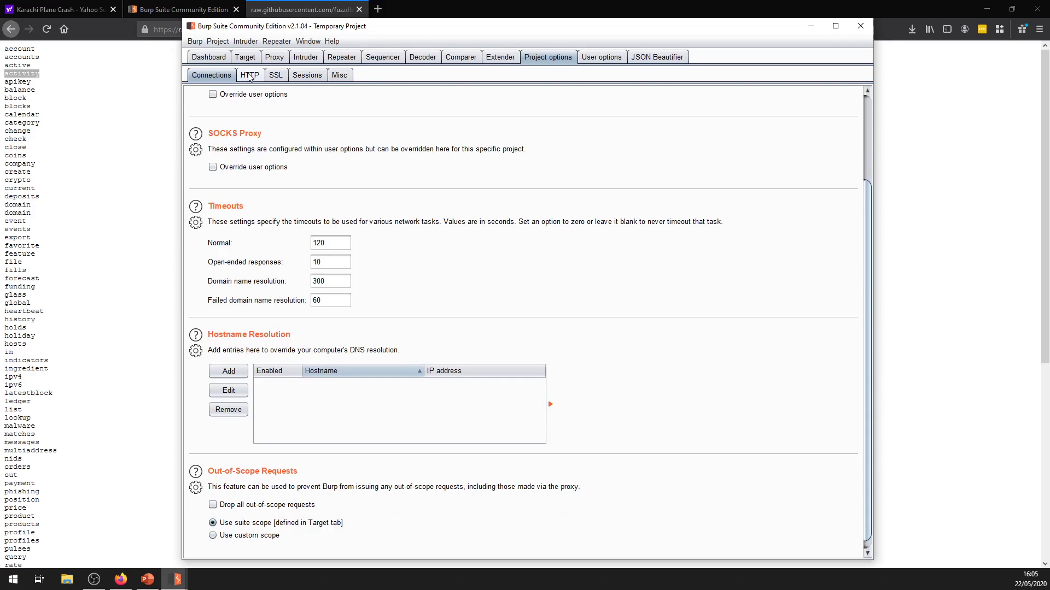
pyautogui.click(250, 77)
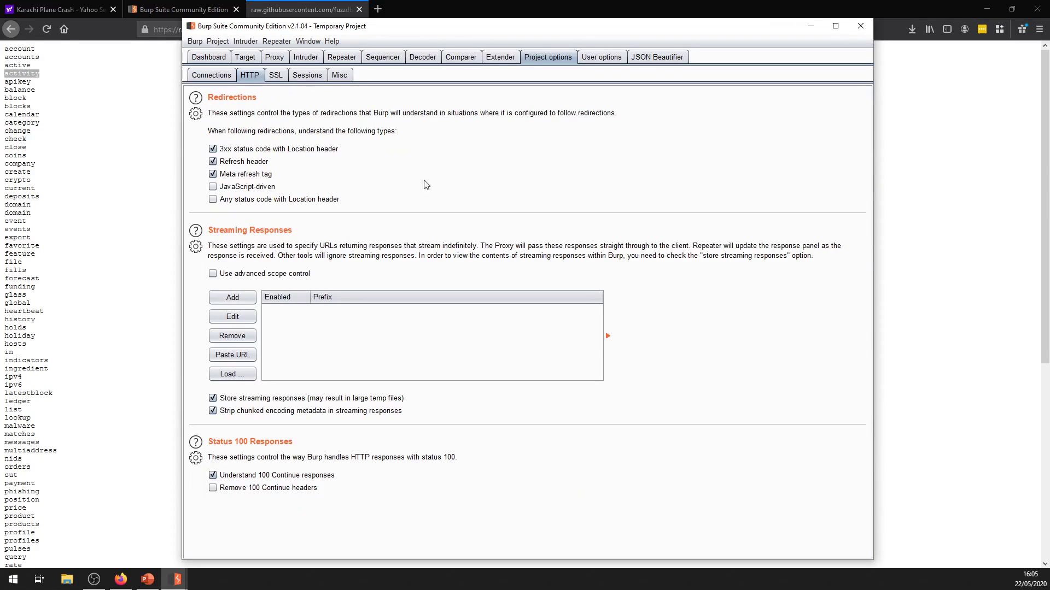
pyautogui.click(275, 76)
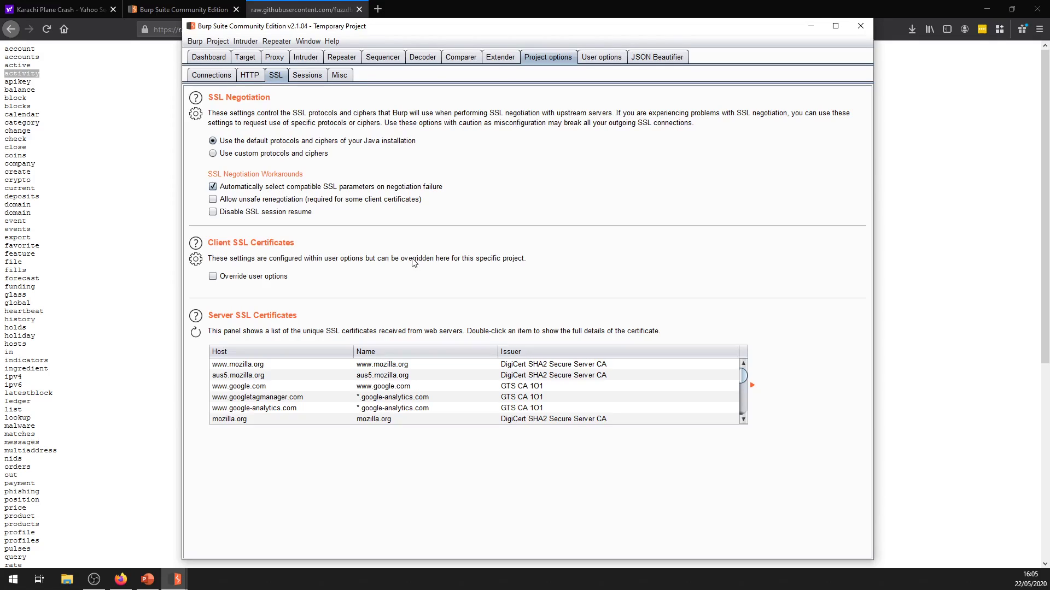
# Review the user-level connection options for platform authentication, upstream proxy servers and the SOCKS proxy.
pyautogui.click(602, 57)
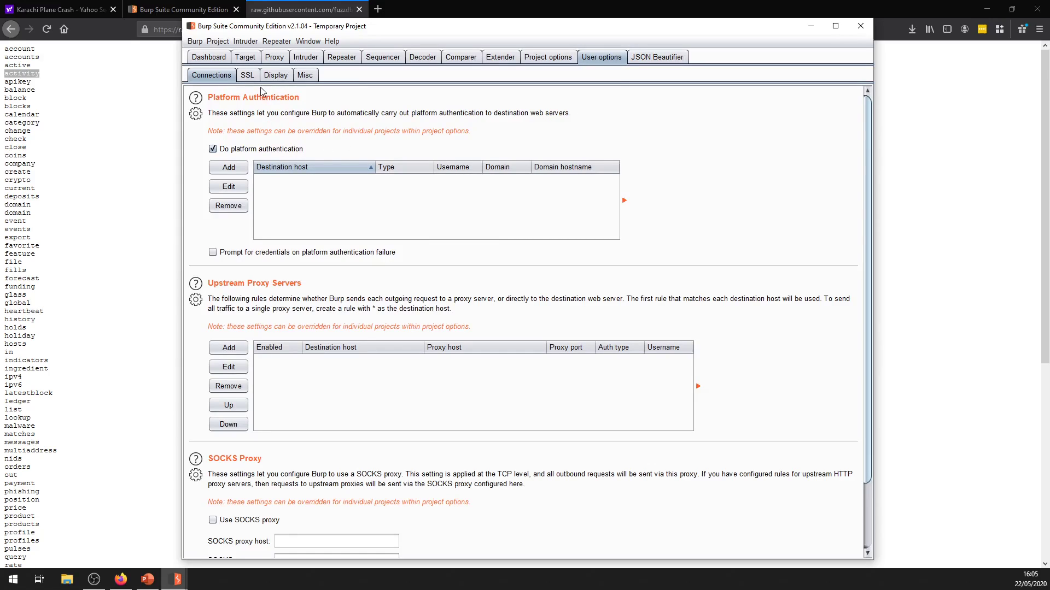
pyautogui.scroll(-1, 249, 263)
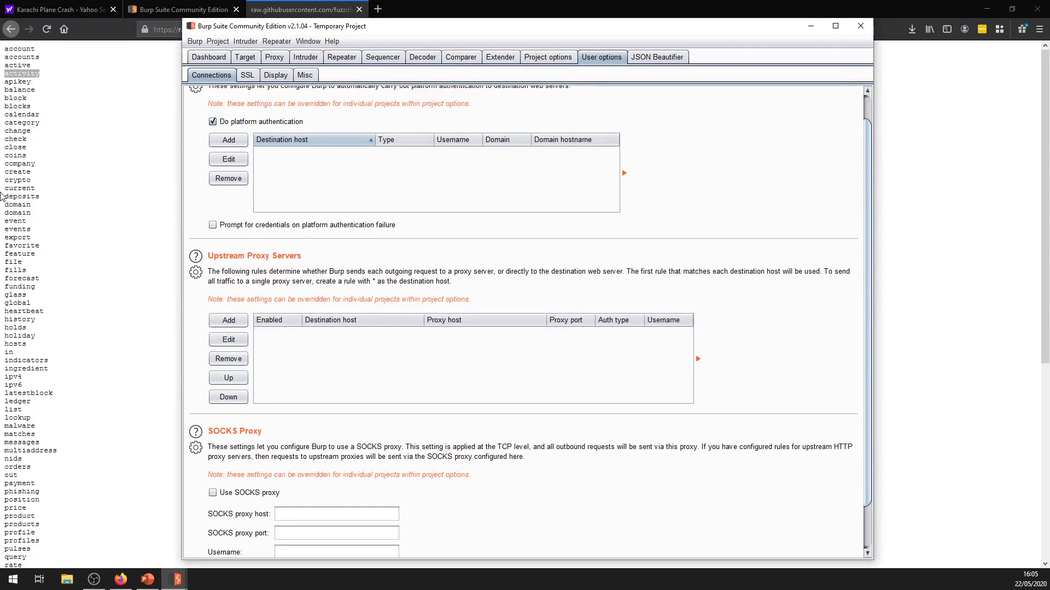
pyautogui.scroll(-1, 104, 213)
pyautogui.scroll(-2, 240, 216)
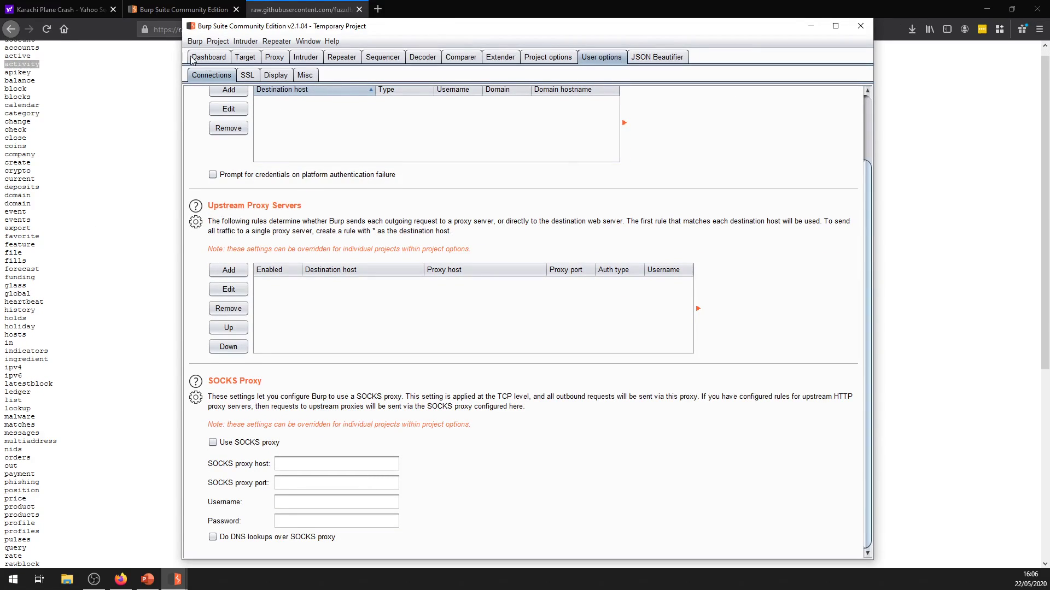
# Revisit the Dashboard, the Target site map, Repeater and the Intruder payloads, ending at the Proxy's HTTP history.
pyautogui.click(208, 58)
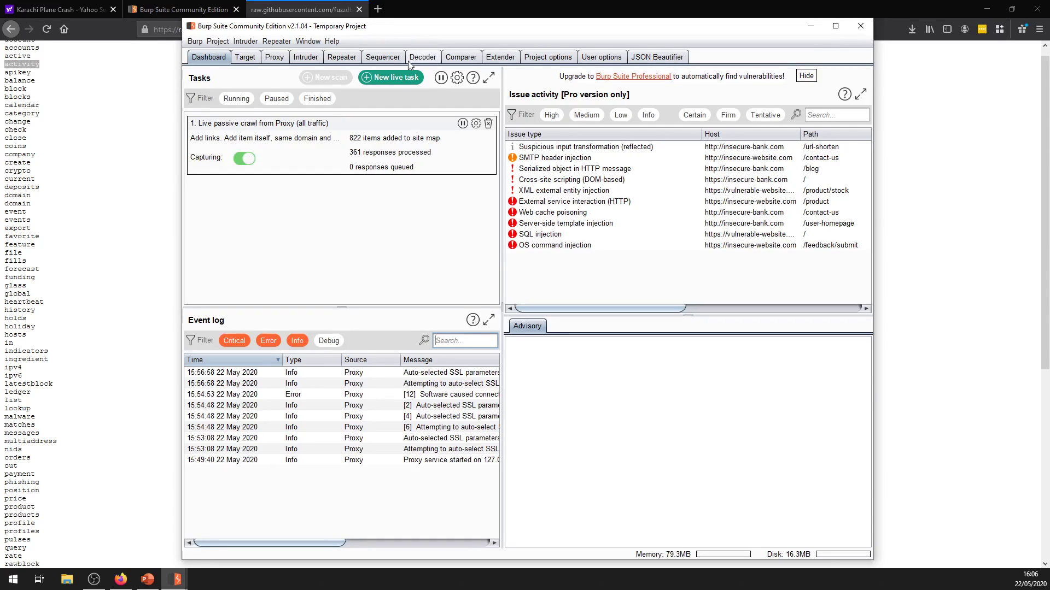
pyautogui.click(247, 59)
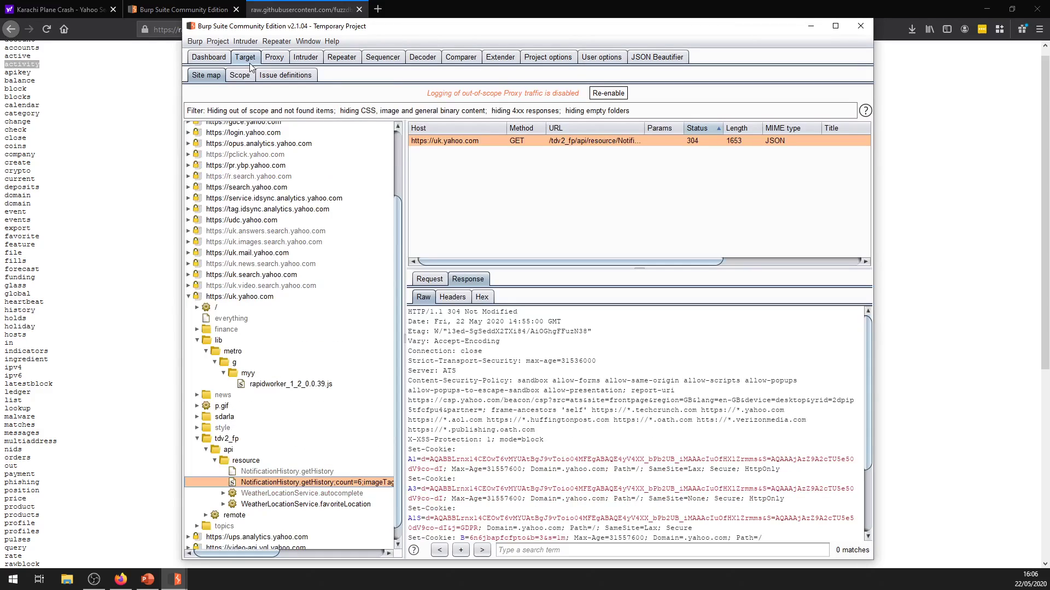
pyautogui.click(275, 59)
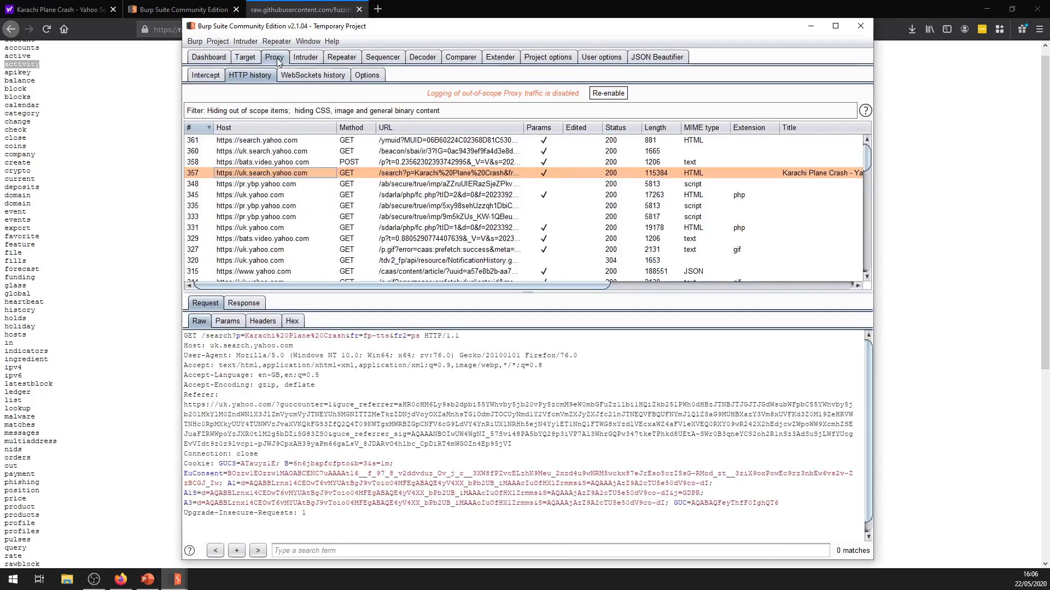
pyautogui.click(305, 57)
pyautogui.click(341, 57)
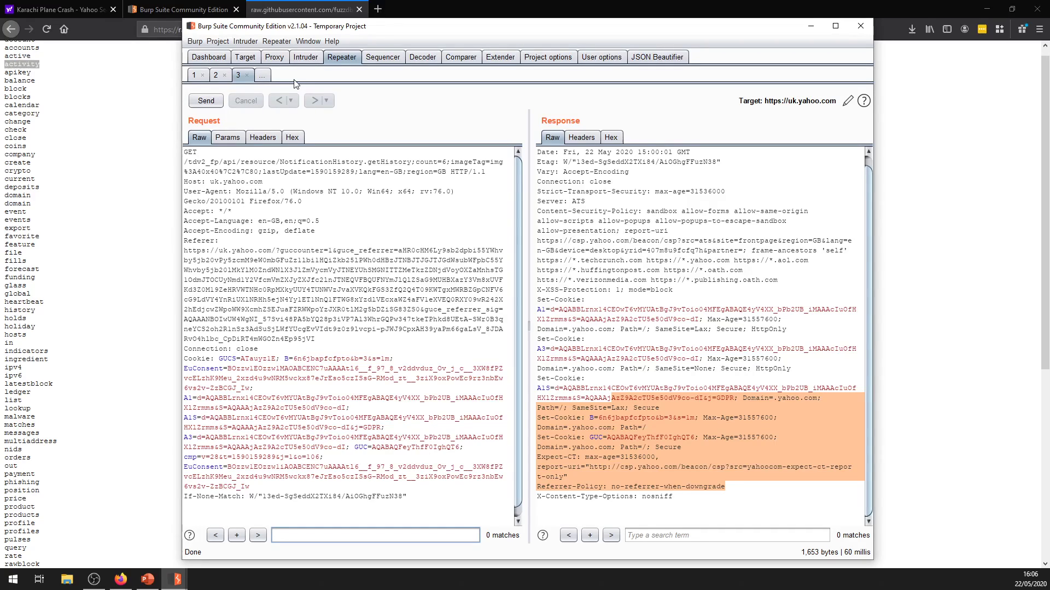
pyautogui.click(298, 55)
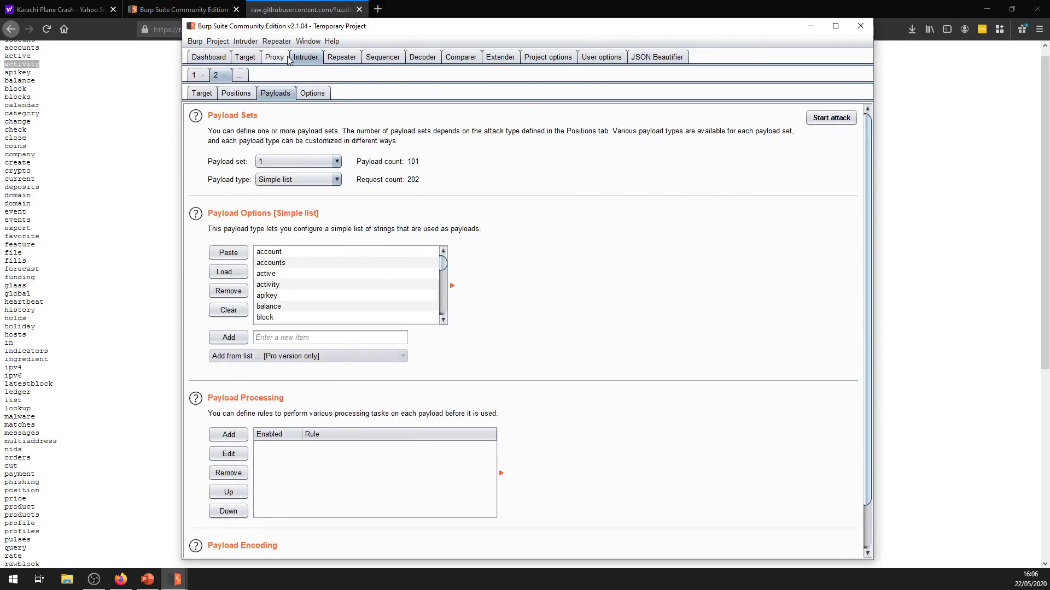
pyautogui.click(284, 58)
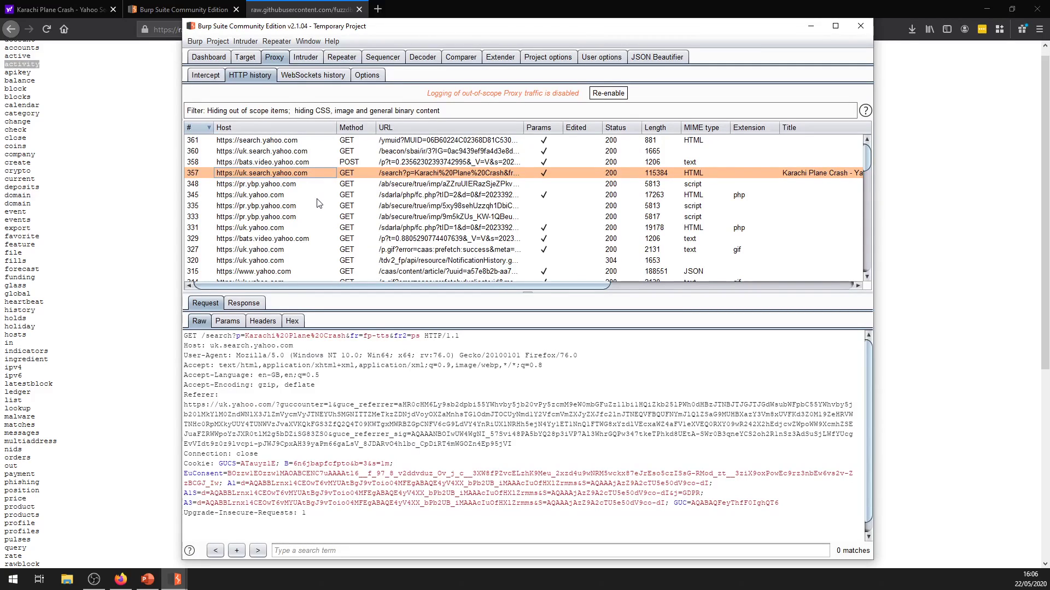